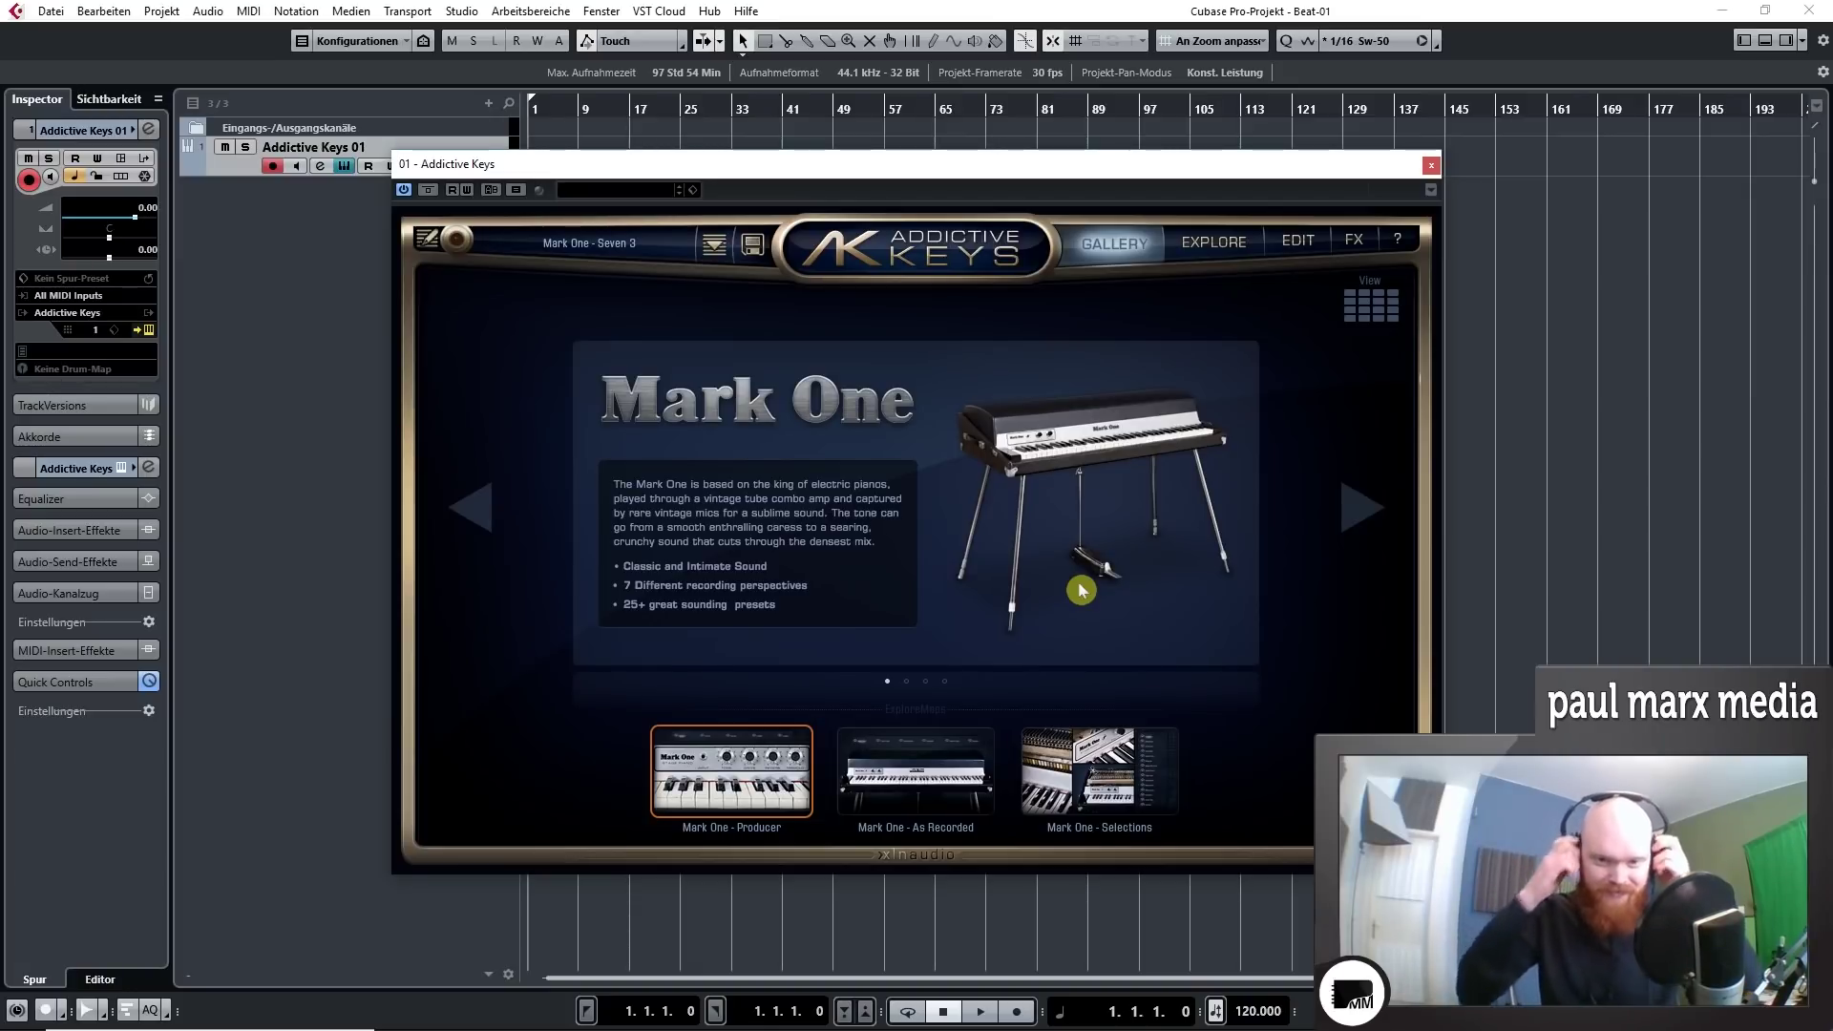
# Step: Open the Mark One stage piano in Addictive Keys and load its Driven preset
pyautogui.click(1081, 590)
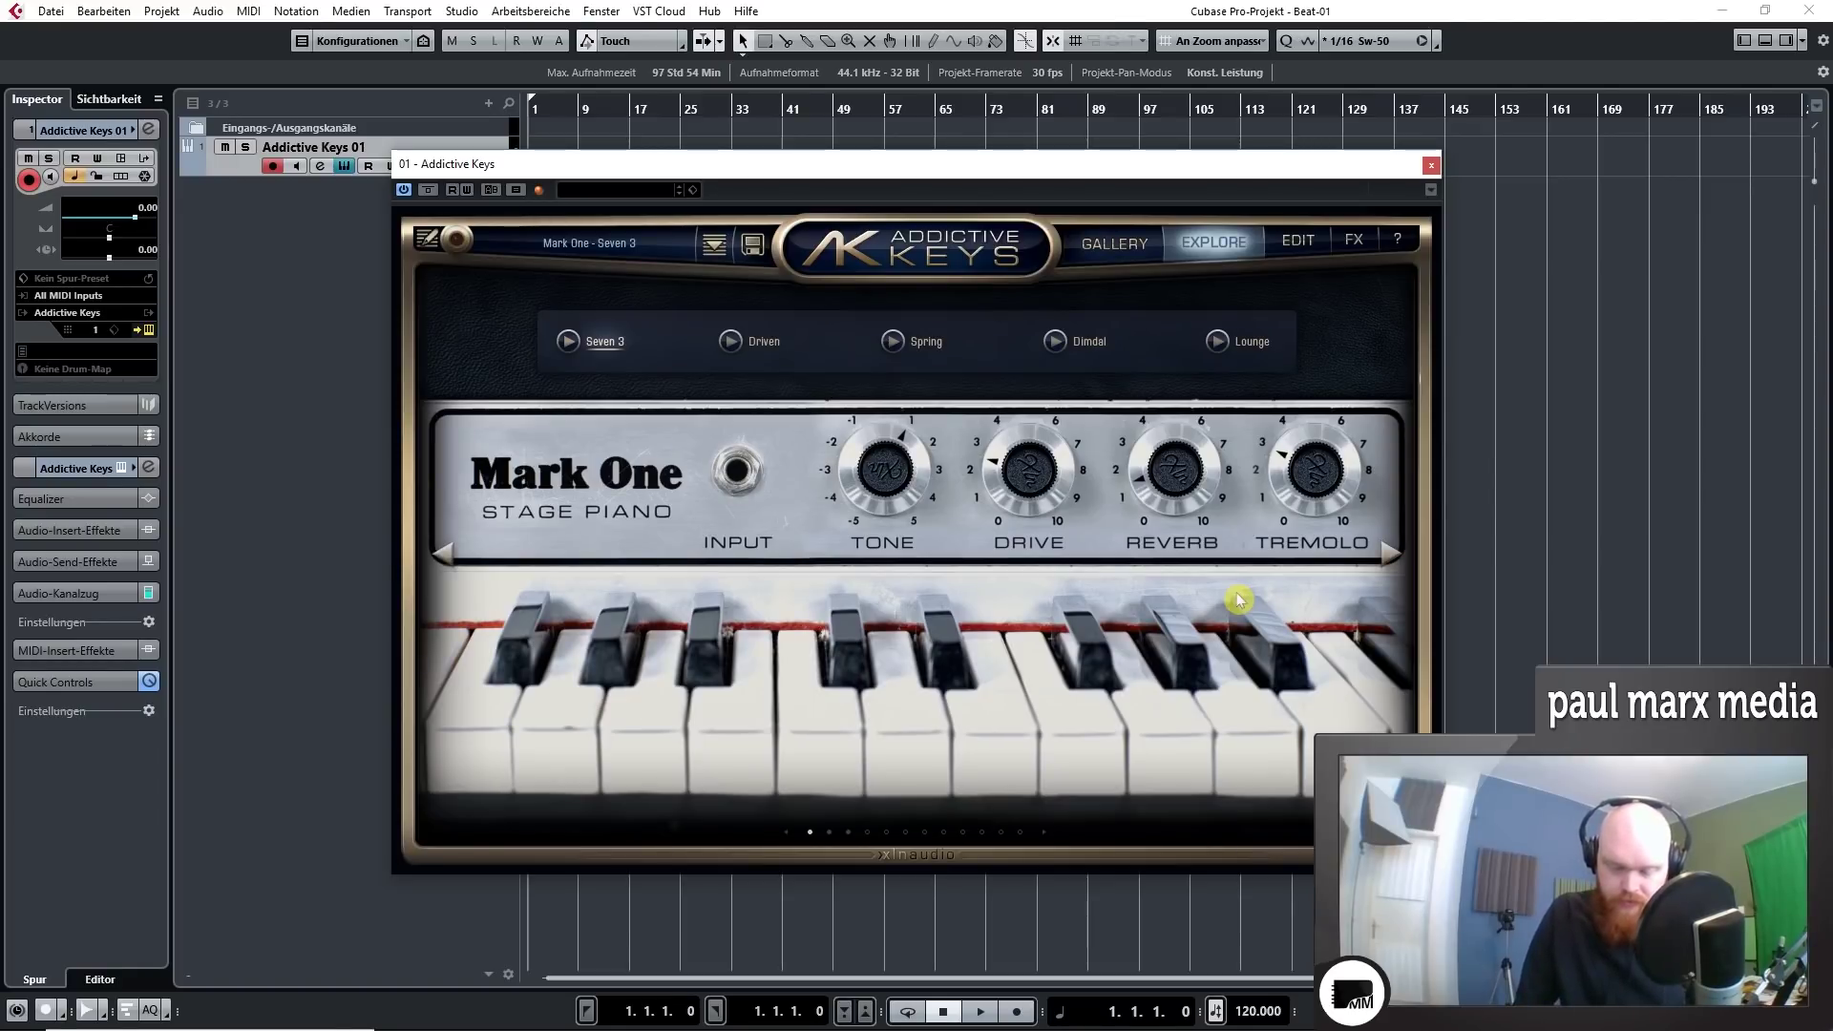
pyautogui.click(763, 345)
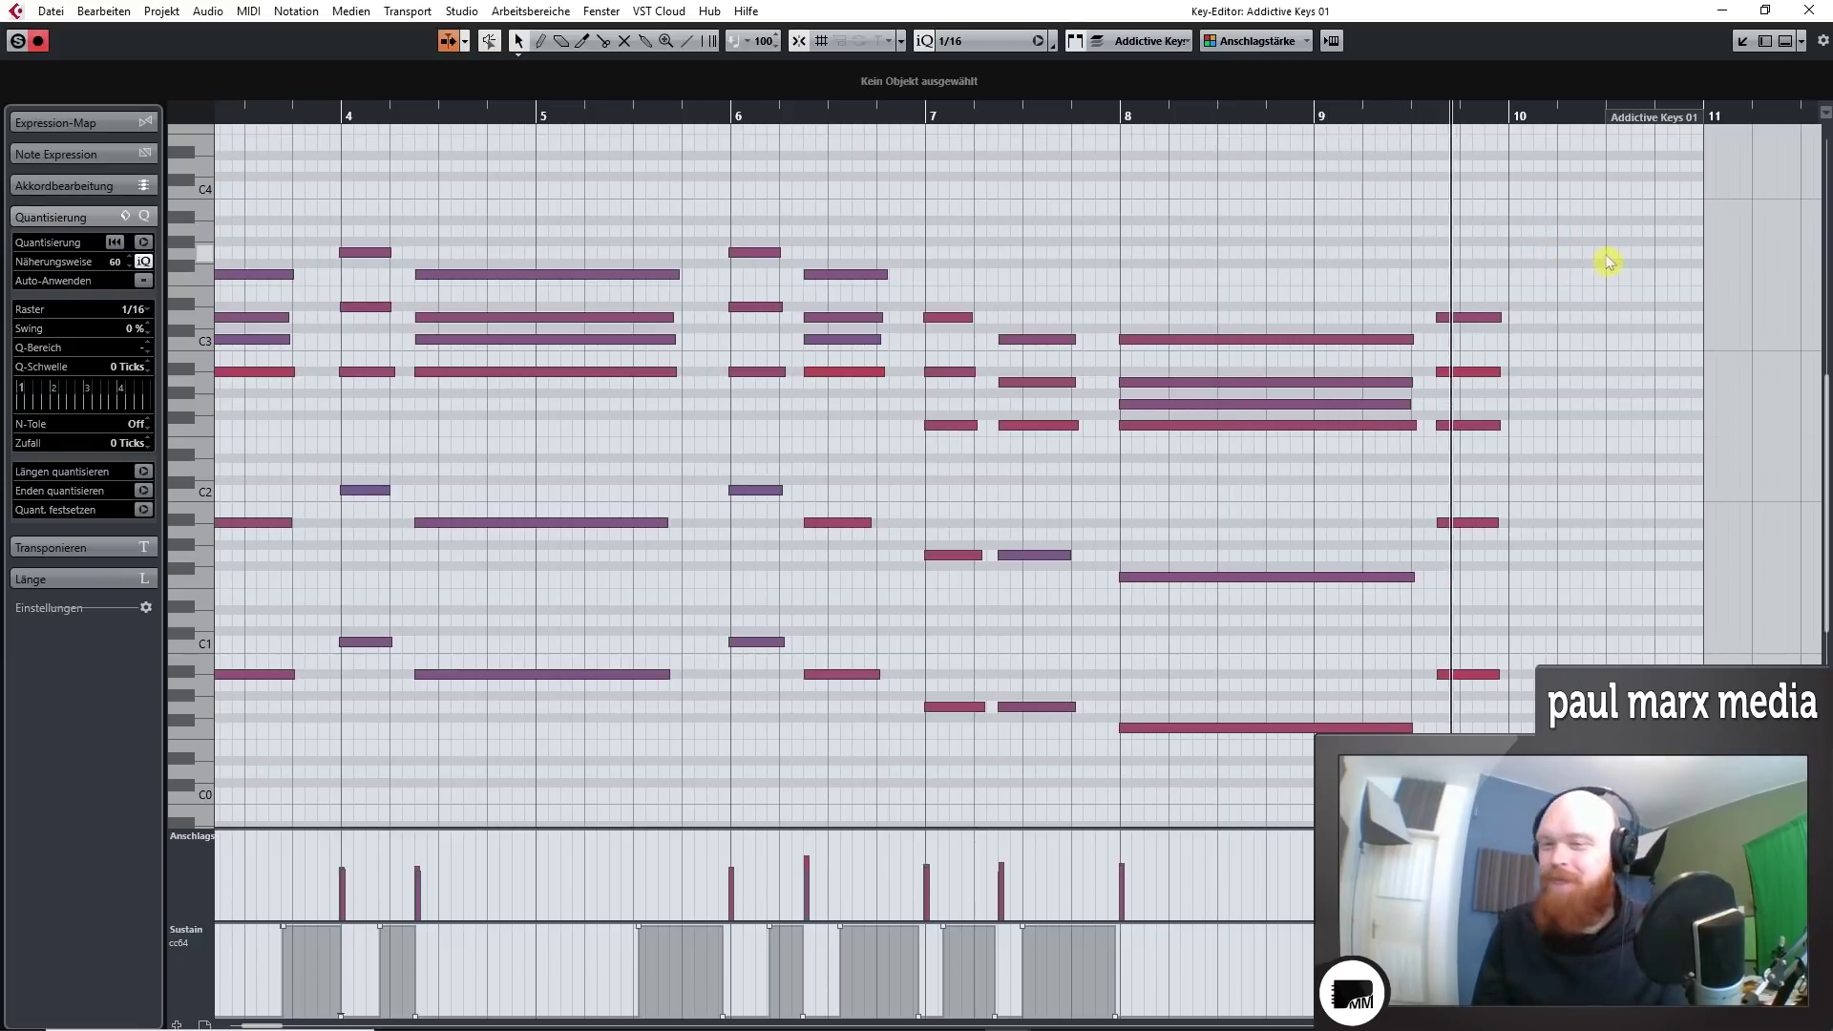
# Step: Play back the recorded piano part and close its note editor
pyautogui.press('space')
pyautogui.click(1809, 10)
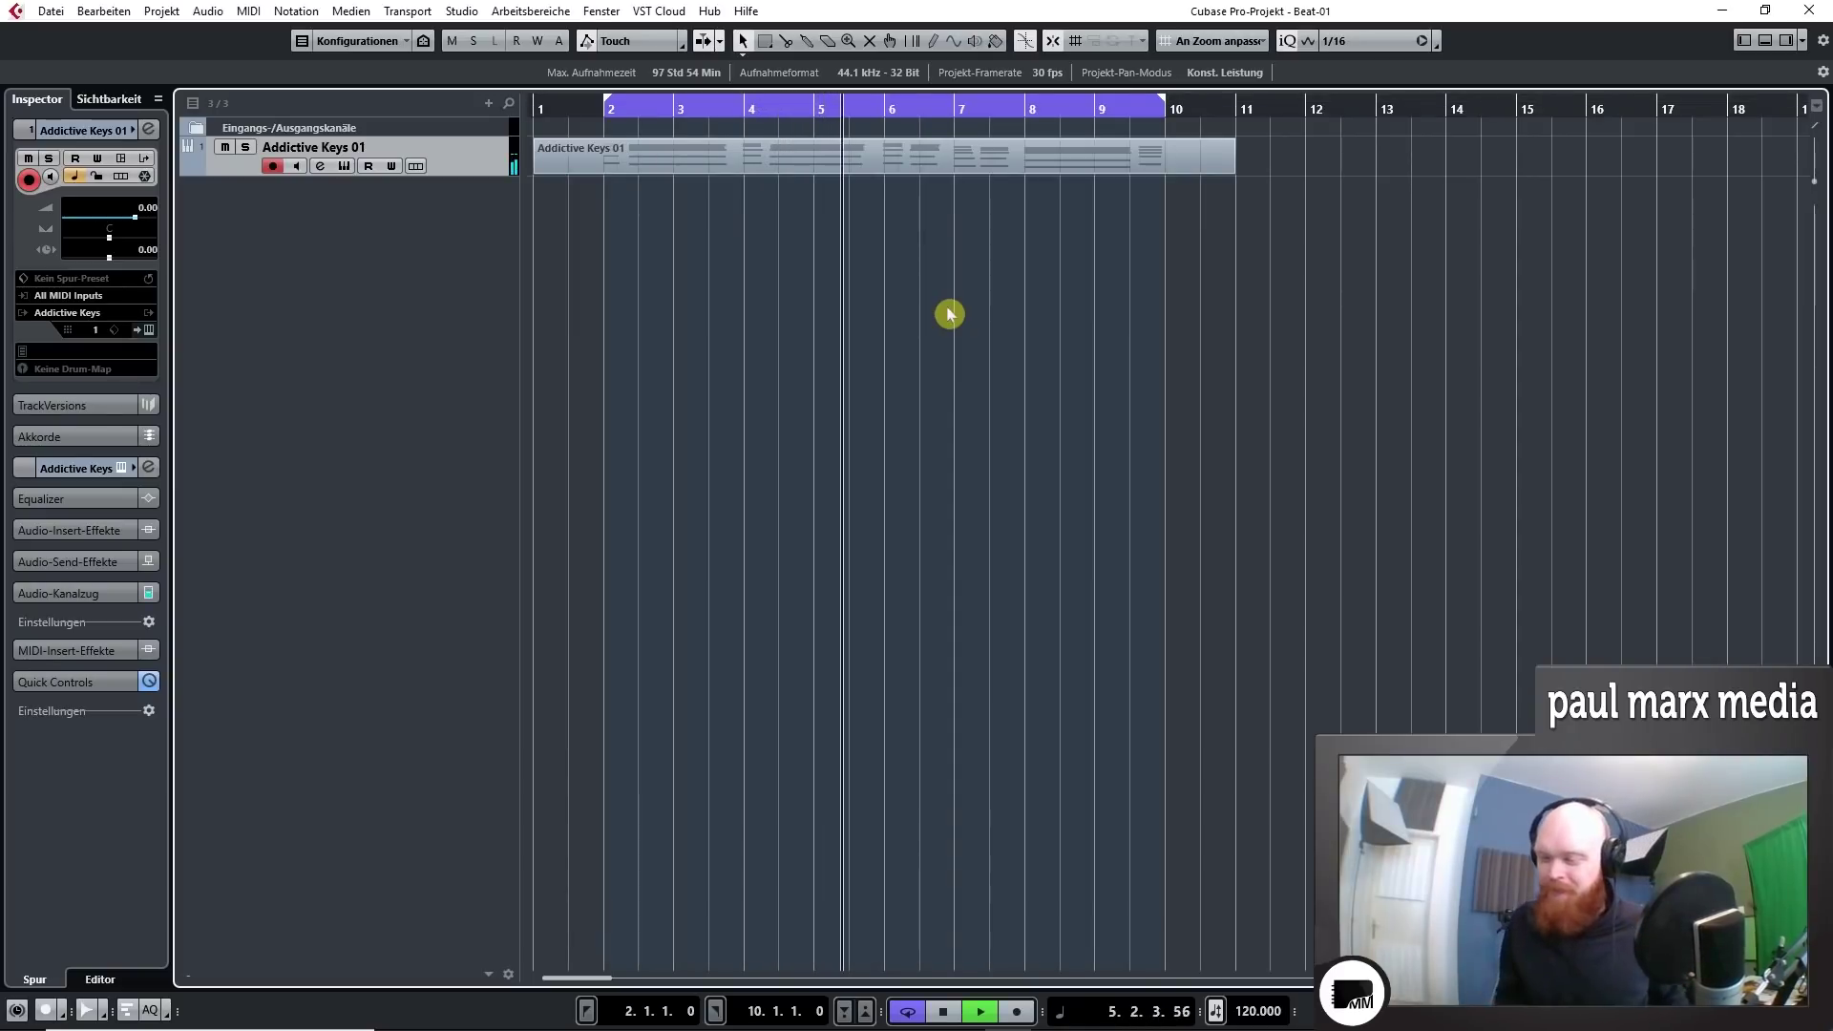
pyautogui.press('space')
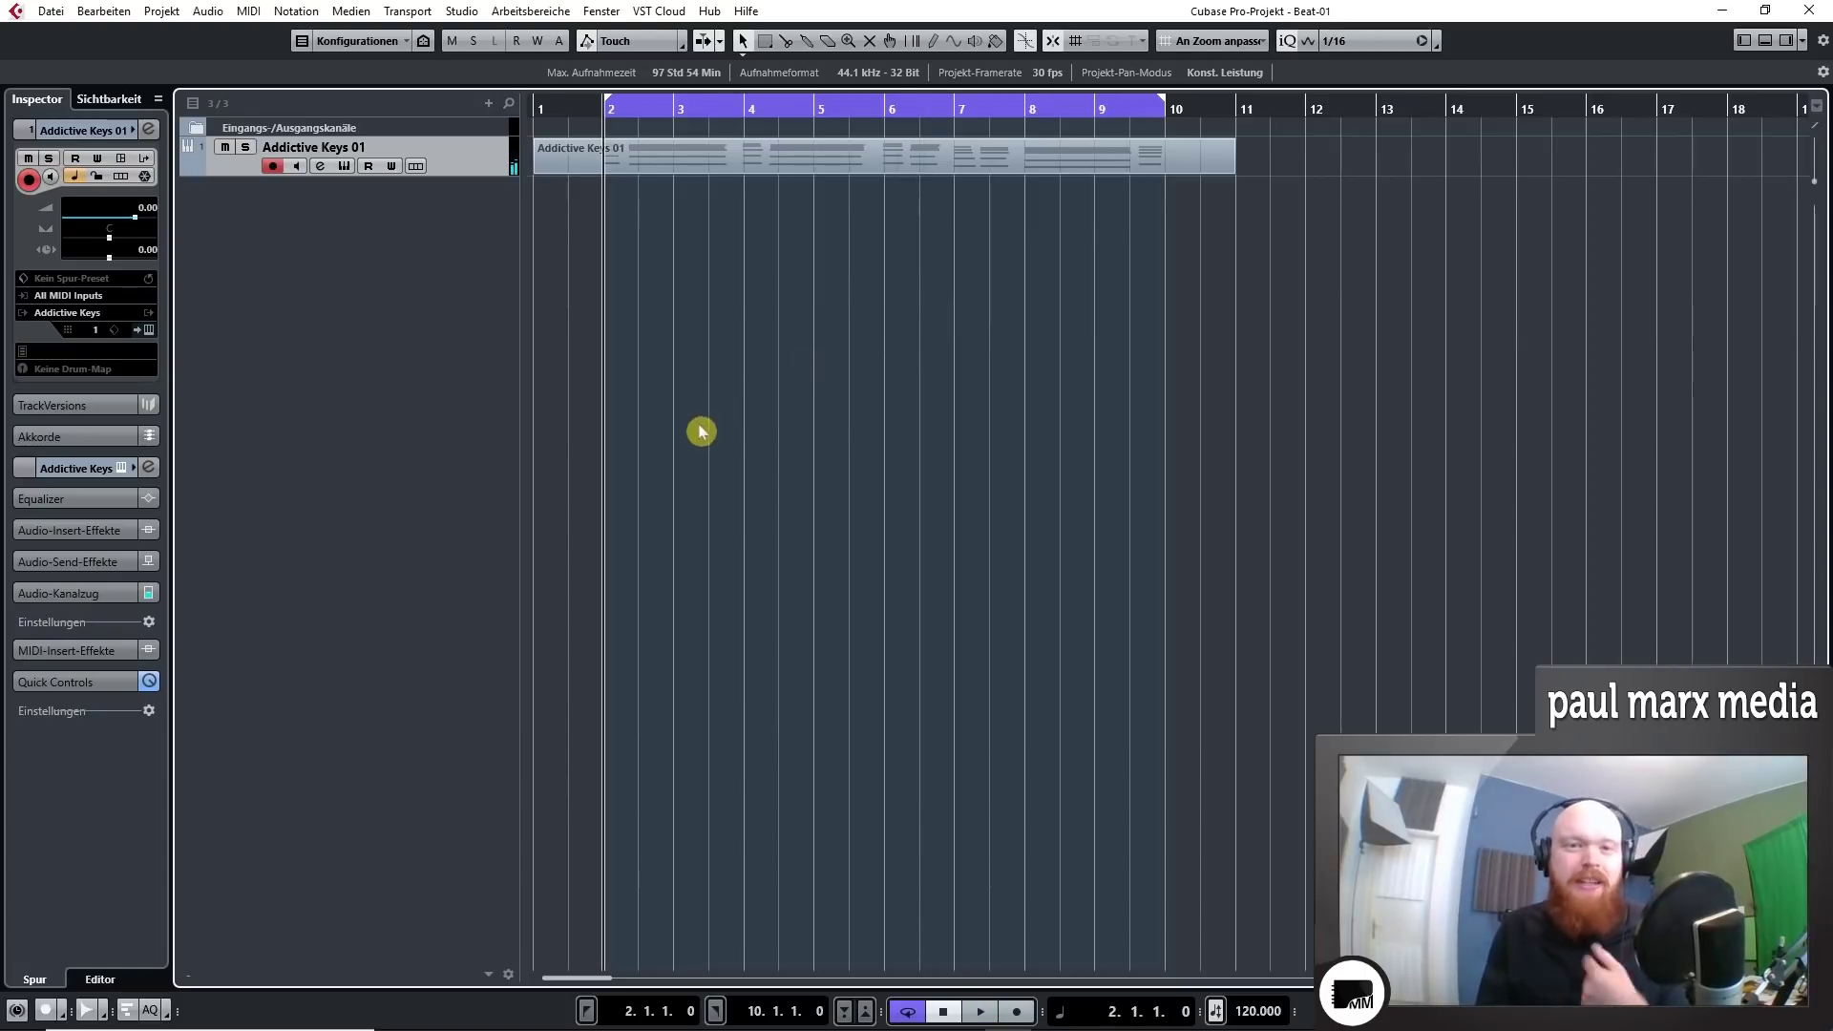
# Step: Add an instrument track with Battery 4 as its instrument
pyautogui.press('t')
pyautogui.click(800, 539)
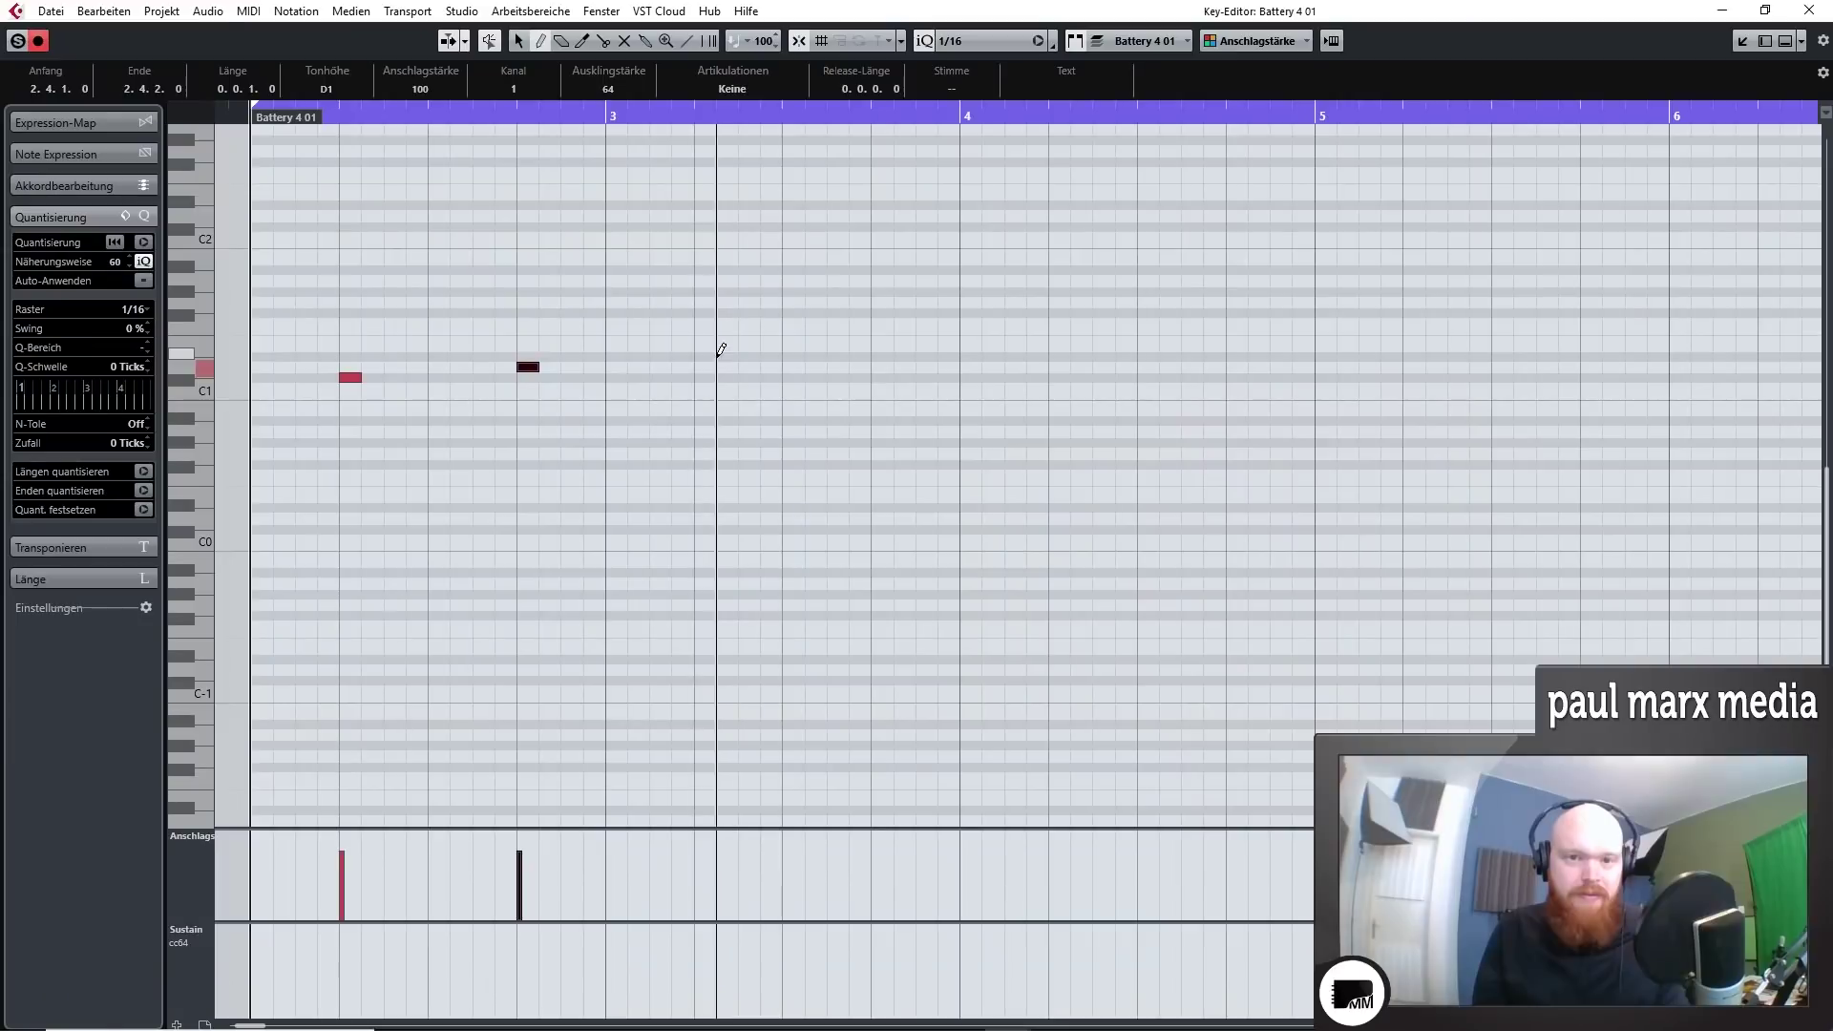
# Step: Draw sixteenth notes at D#1 on beat 3.2 and D1 on beat 3.4 in the Battery 4 part
pyautogui.click(706, 356)
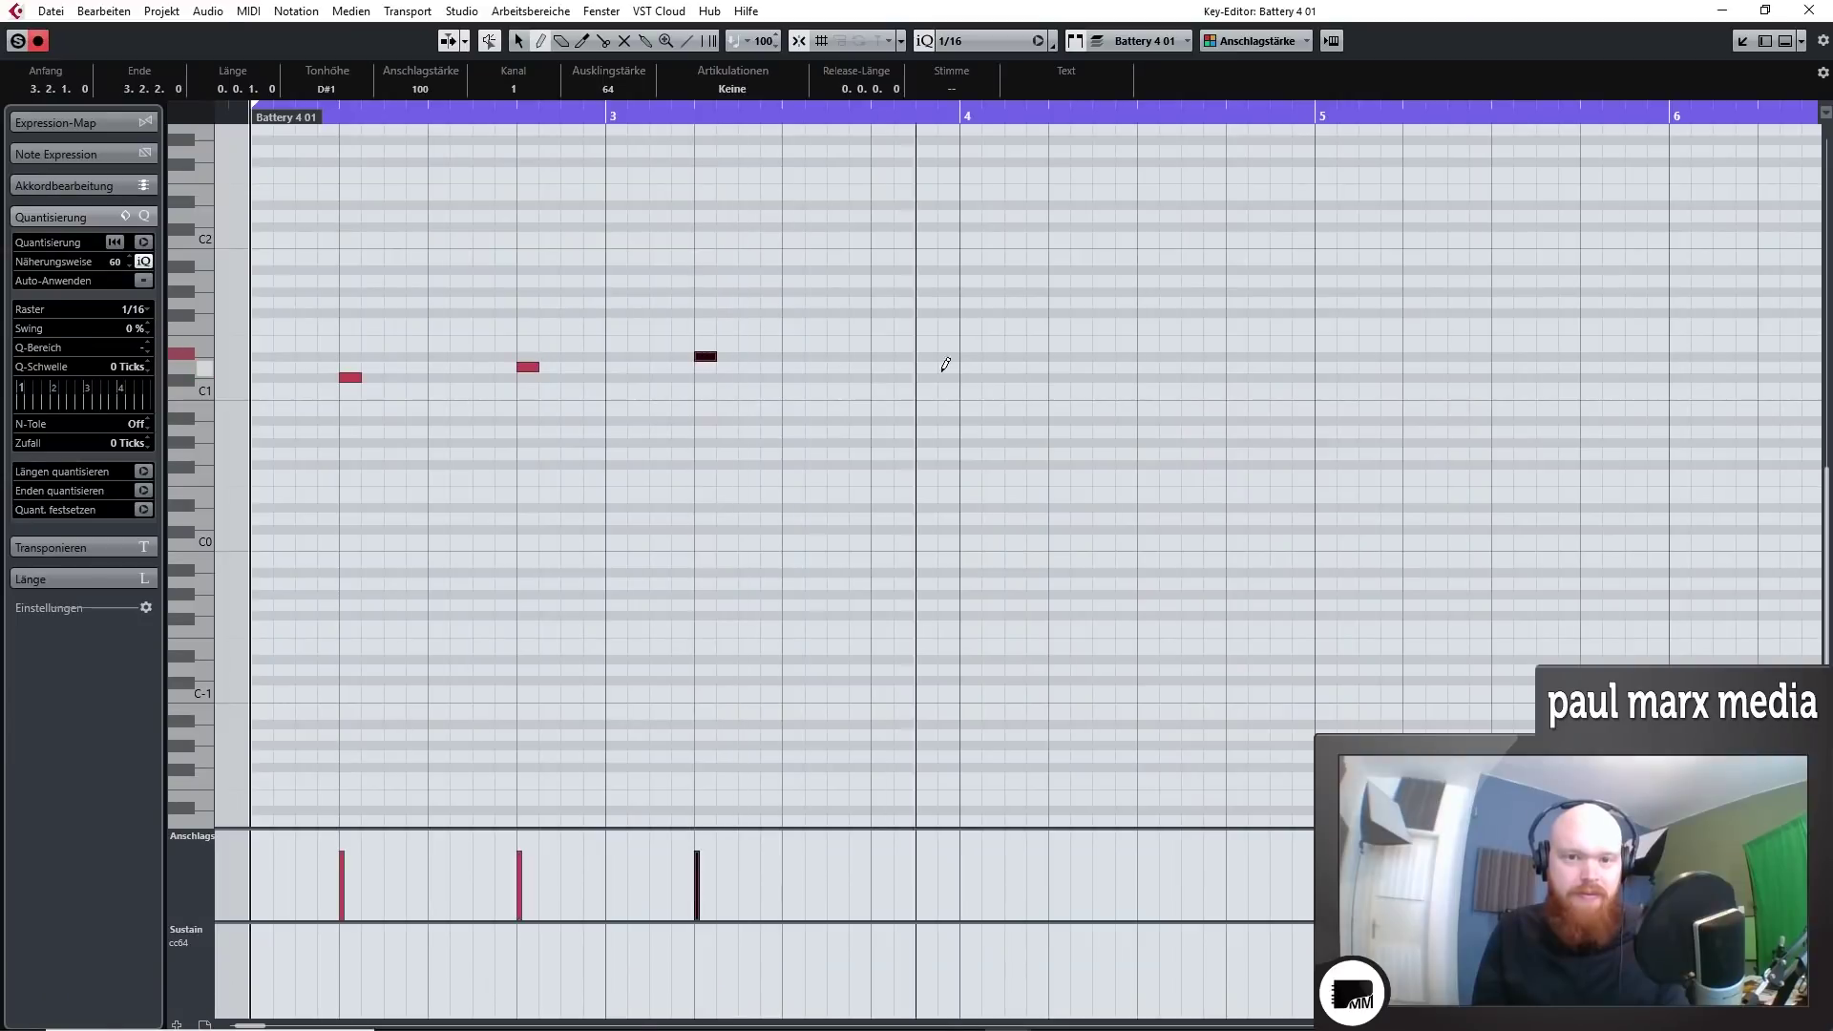
pyautogui.click(873, 365)
pyautogui.press('space')
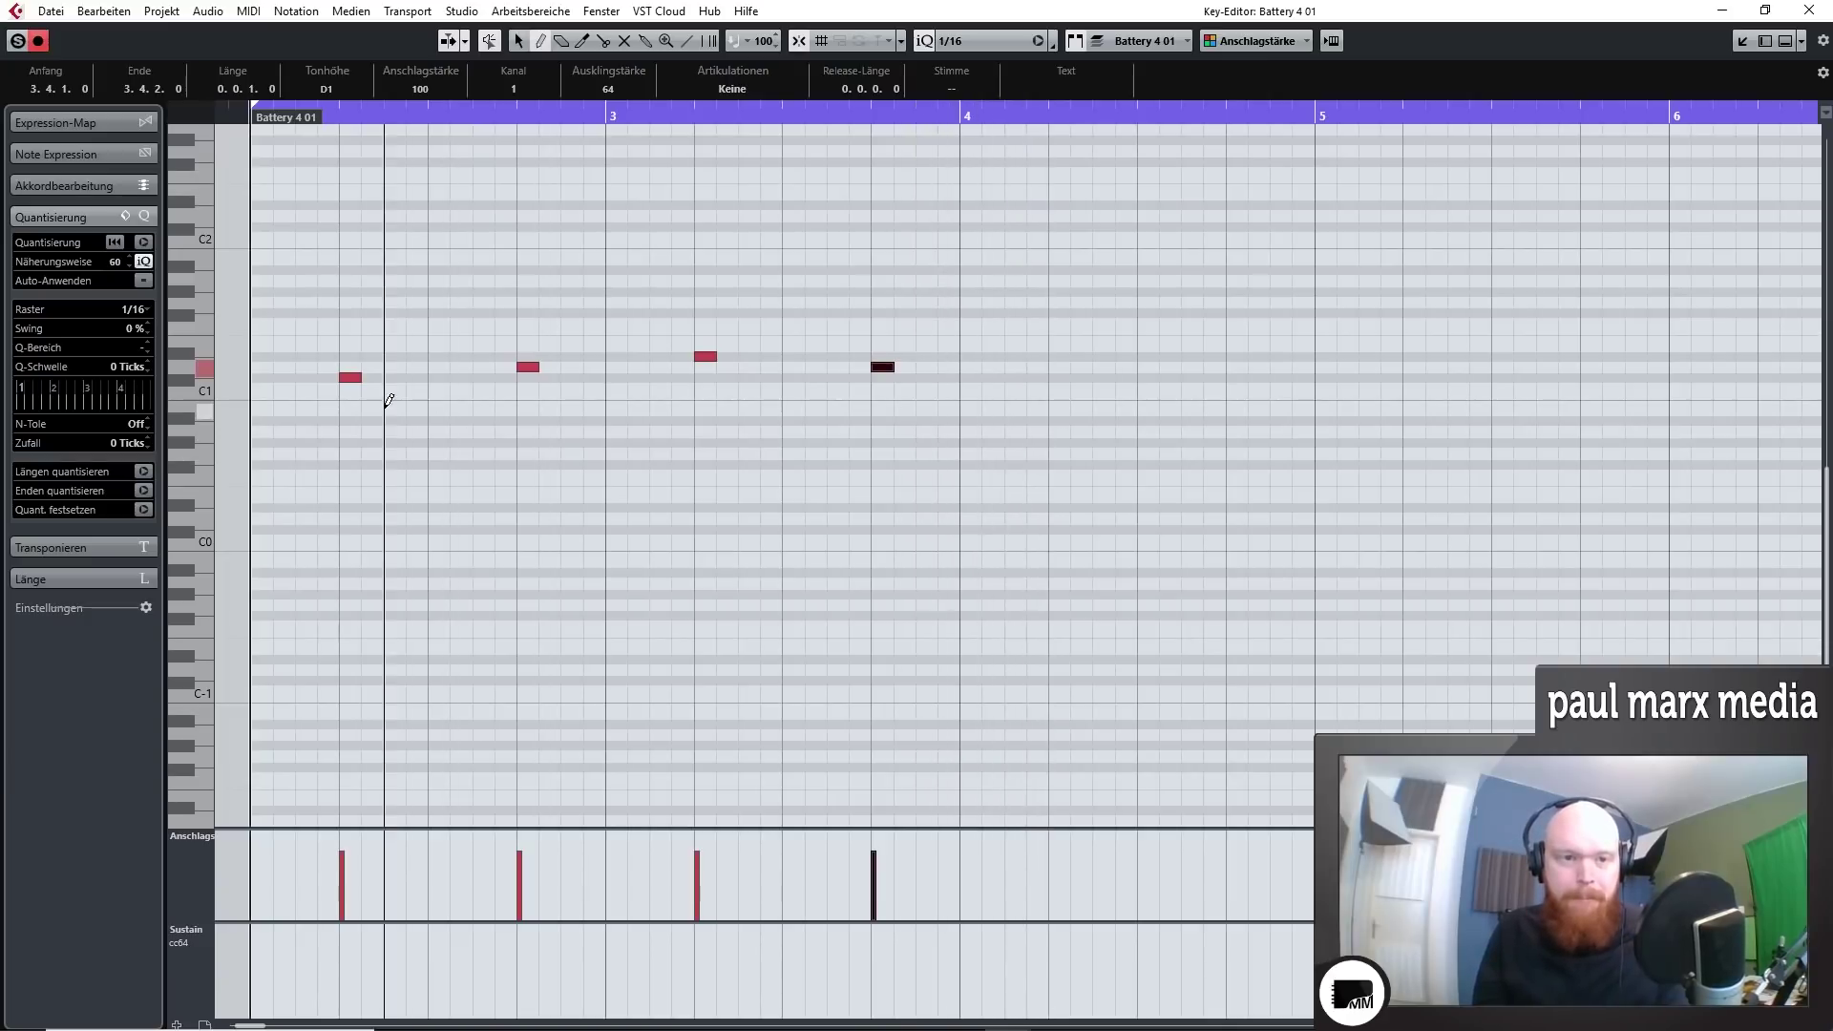
# Step: Layer C1 sixteenth notes under the existing hits on beats 2.2, 2.4, 3.2 and 3.4
pyautogui.click(350, 389)
pyautogui.click(527, 388)
pyautogui.click(704, 388)
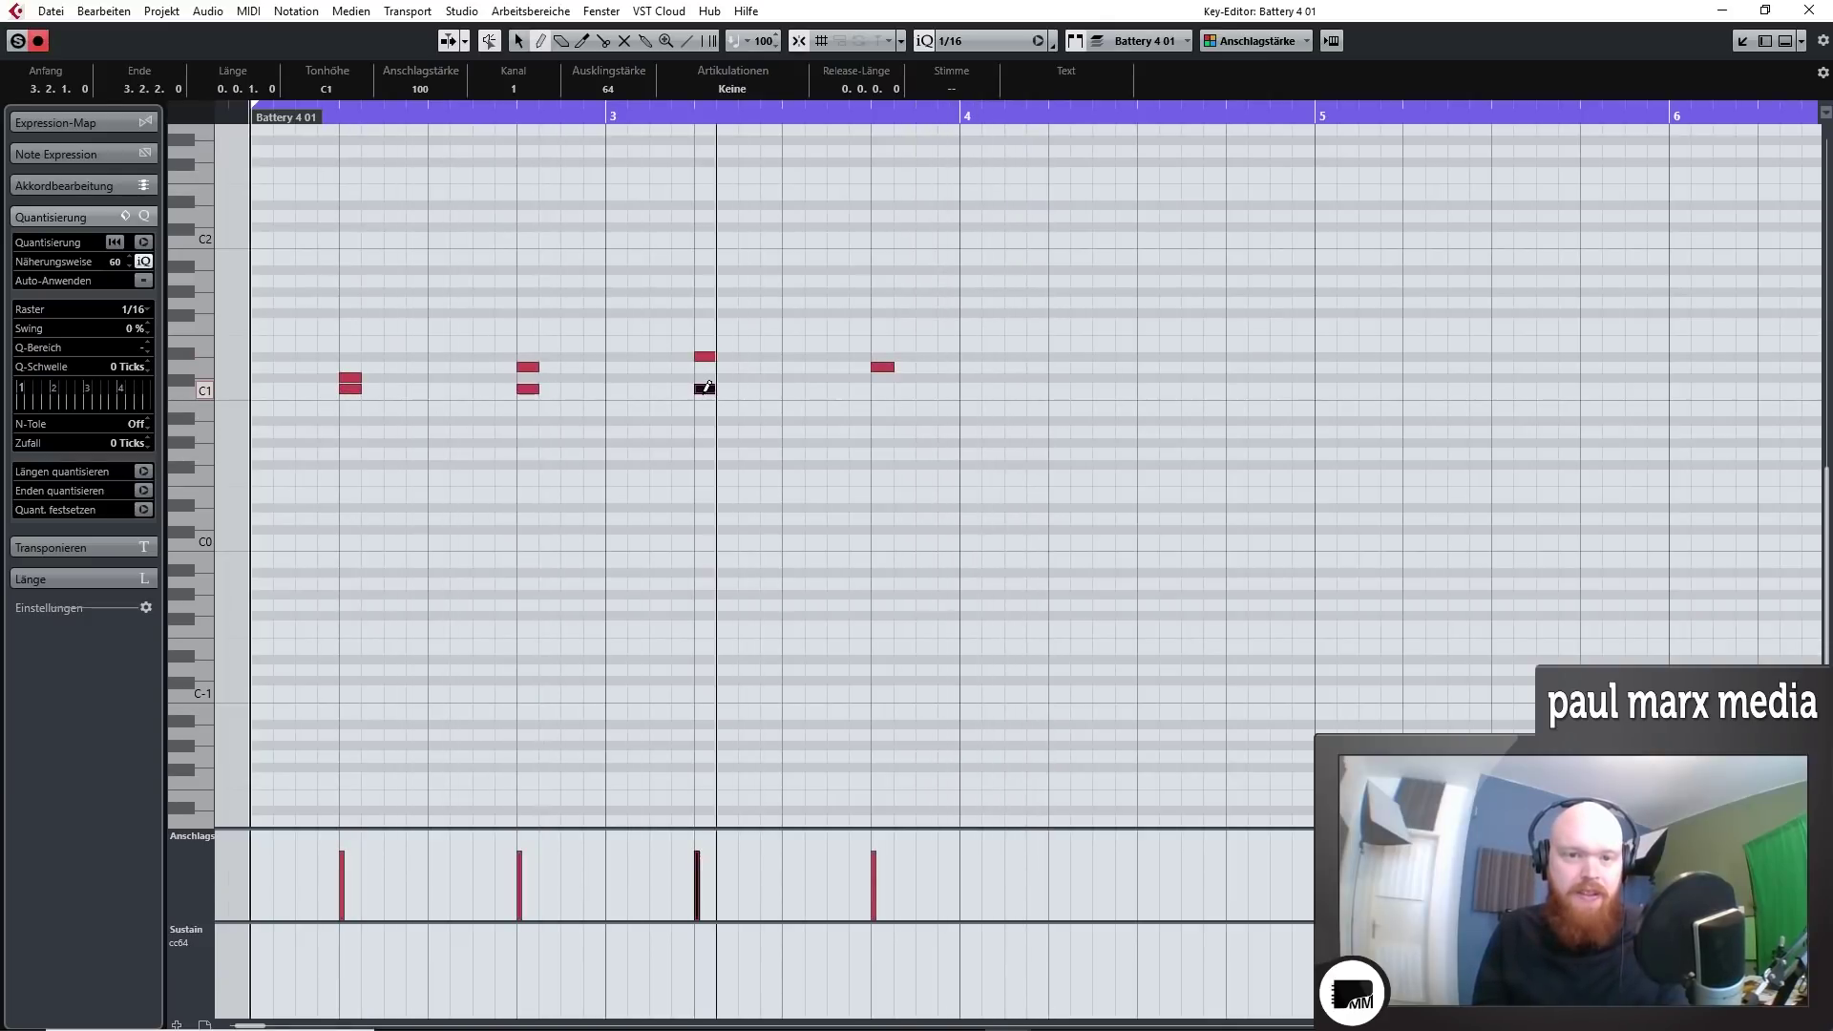
pyautogui.click(880, 389)
pyautogui.press('space')
pyautogui.press('1')
pyautogui.click(991, 461)
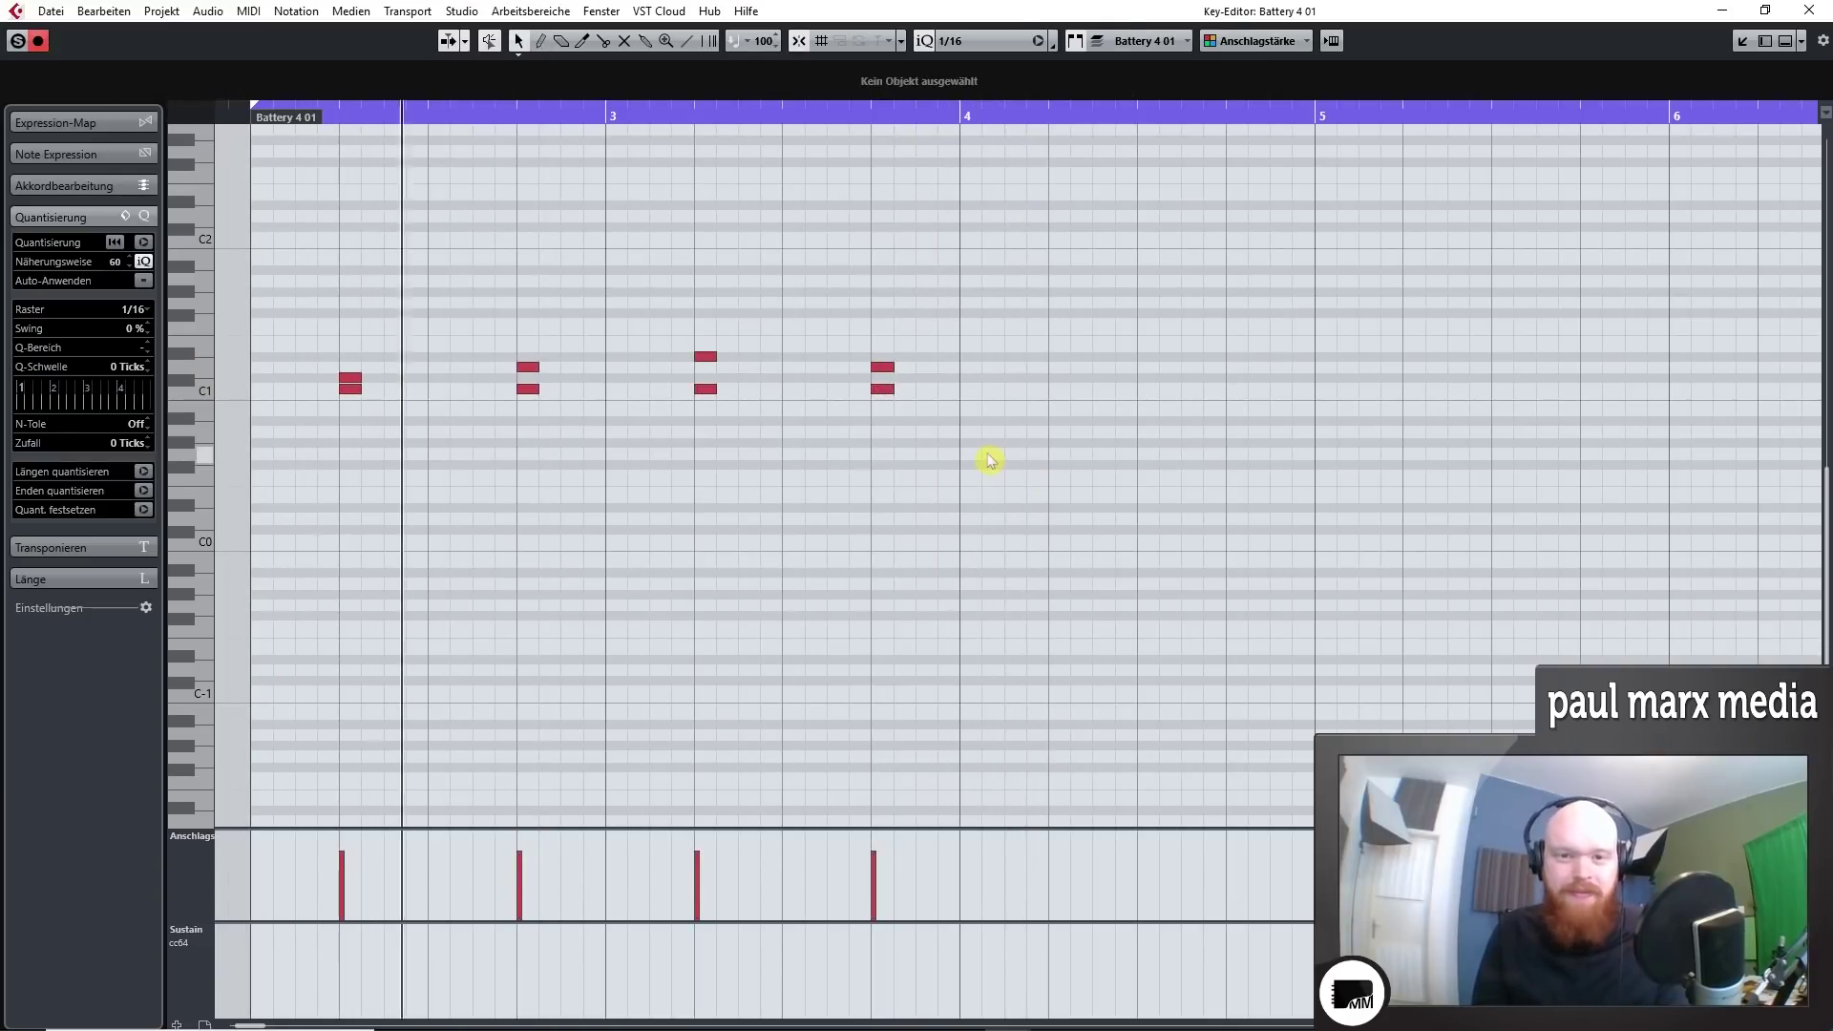
# Step: Start the four C1 notes slightly ahead of the hits above them and paste the copied pattern further along the part
pyautogui.moveTo(990, 460); pyautogui.dragTo(364, 410)
pyautogui.press('space')
pyautogui.scroll(4, 329, 424)
pyautogui.scroll(-3, 830, 457)
pyautogui.click(733, 494)
pyautogui.press('space')
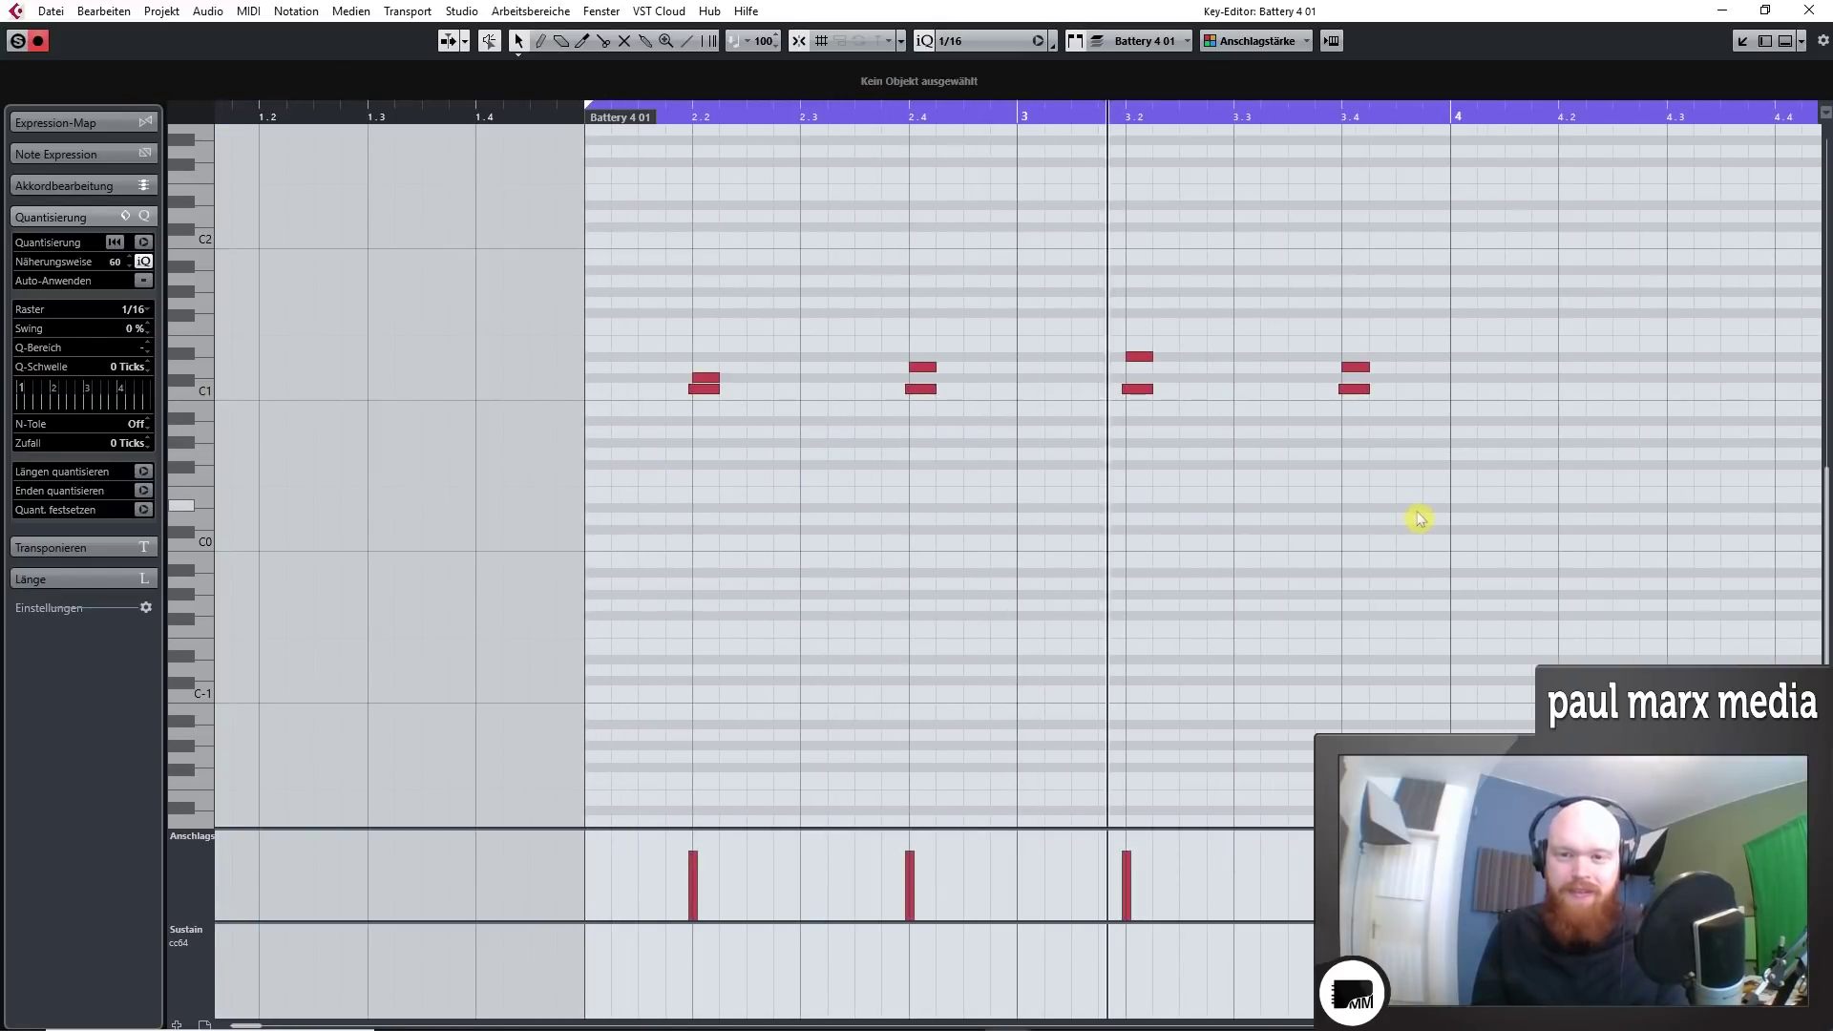
pyautogui.press('g')
pyautogui.hotkey('ctrl', 'v')
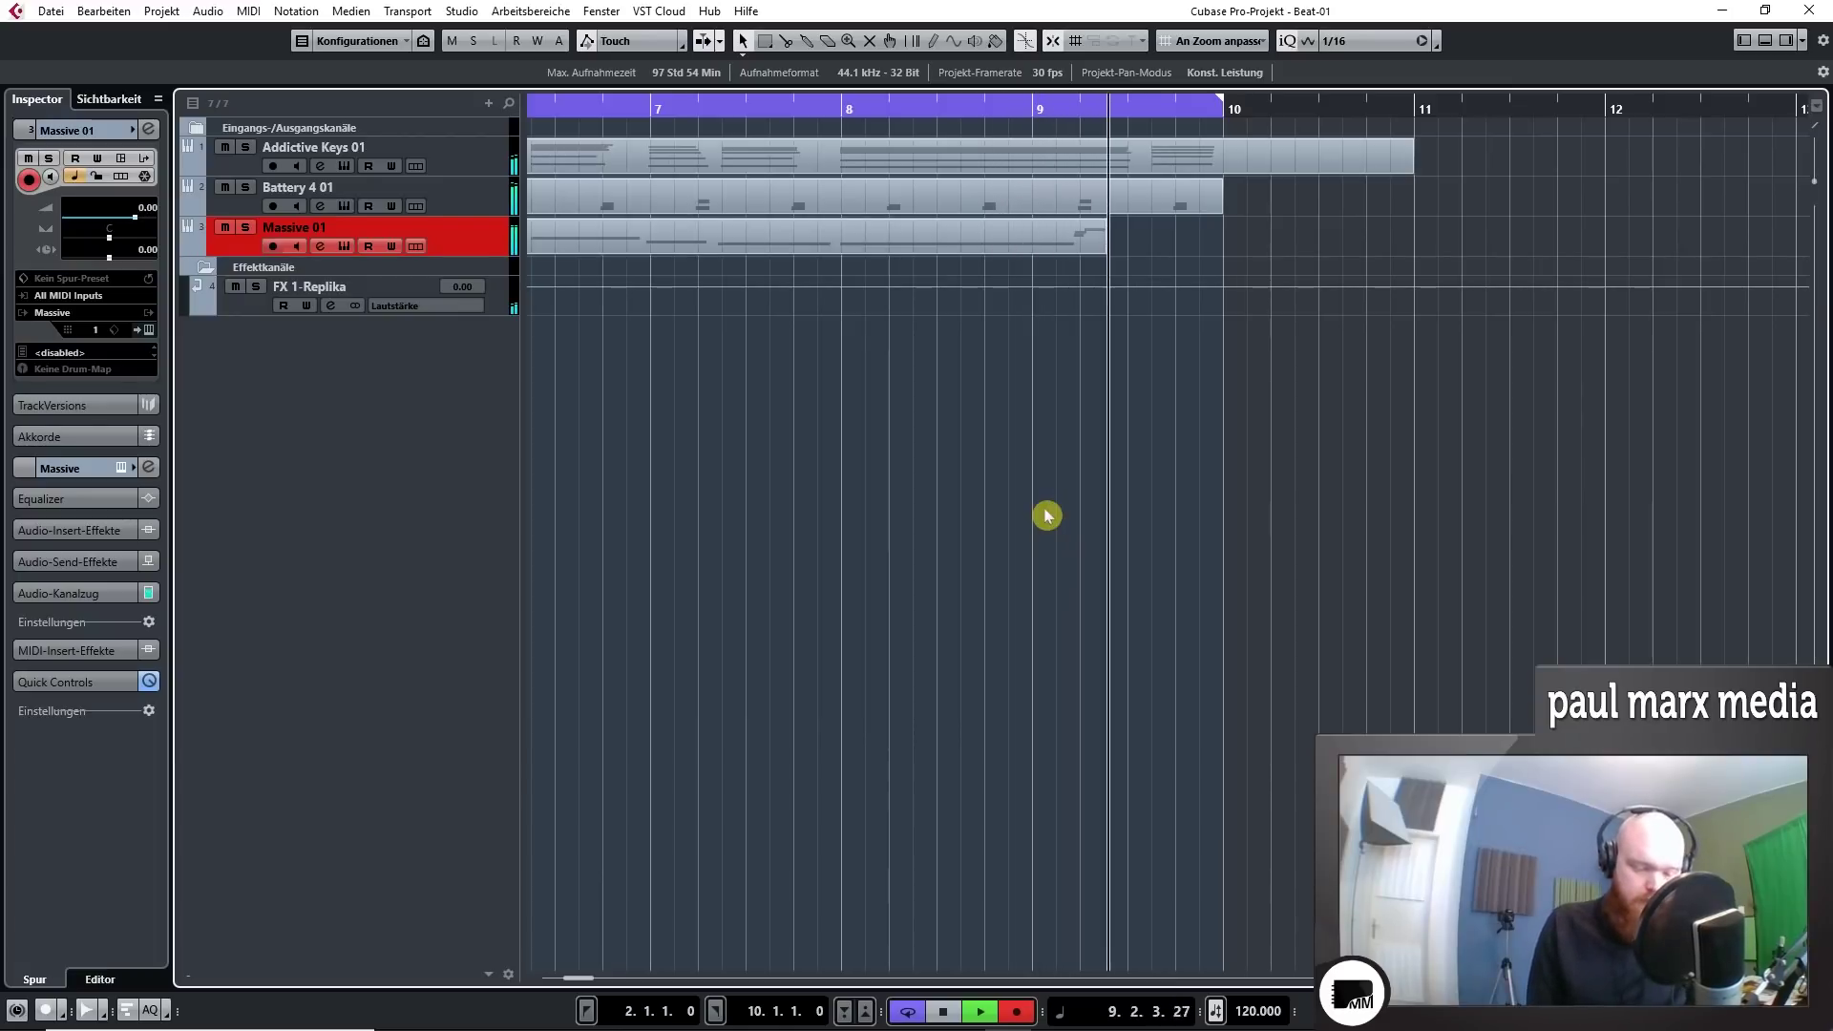
# Step: Stop recording the Massive 01 part near the loop's end
pyautogui.press('space')
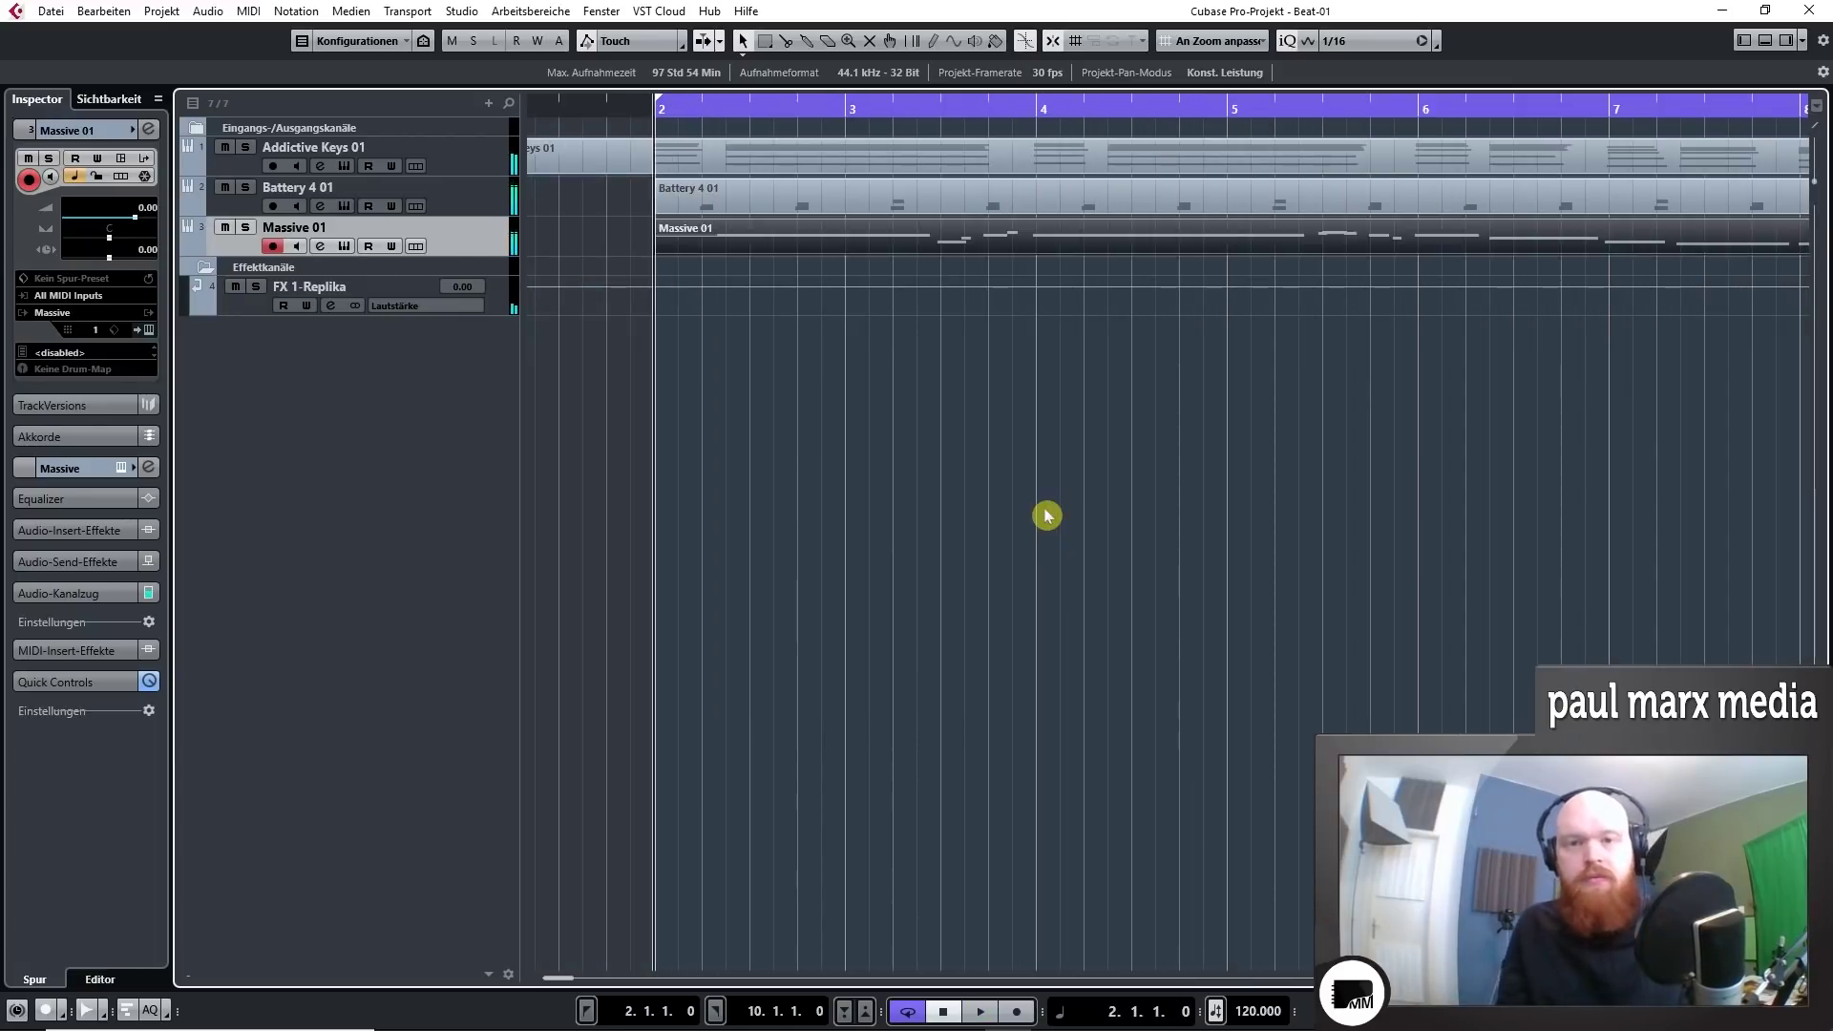
pyautogui.press('g')
pyautogui.press('g')
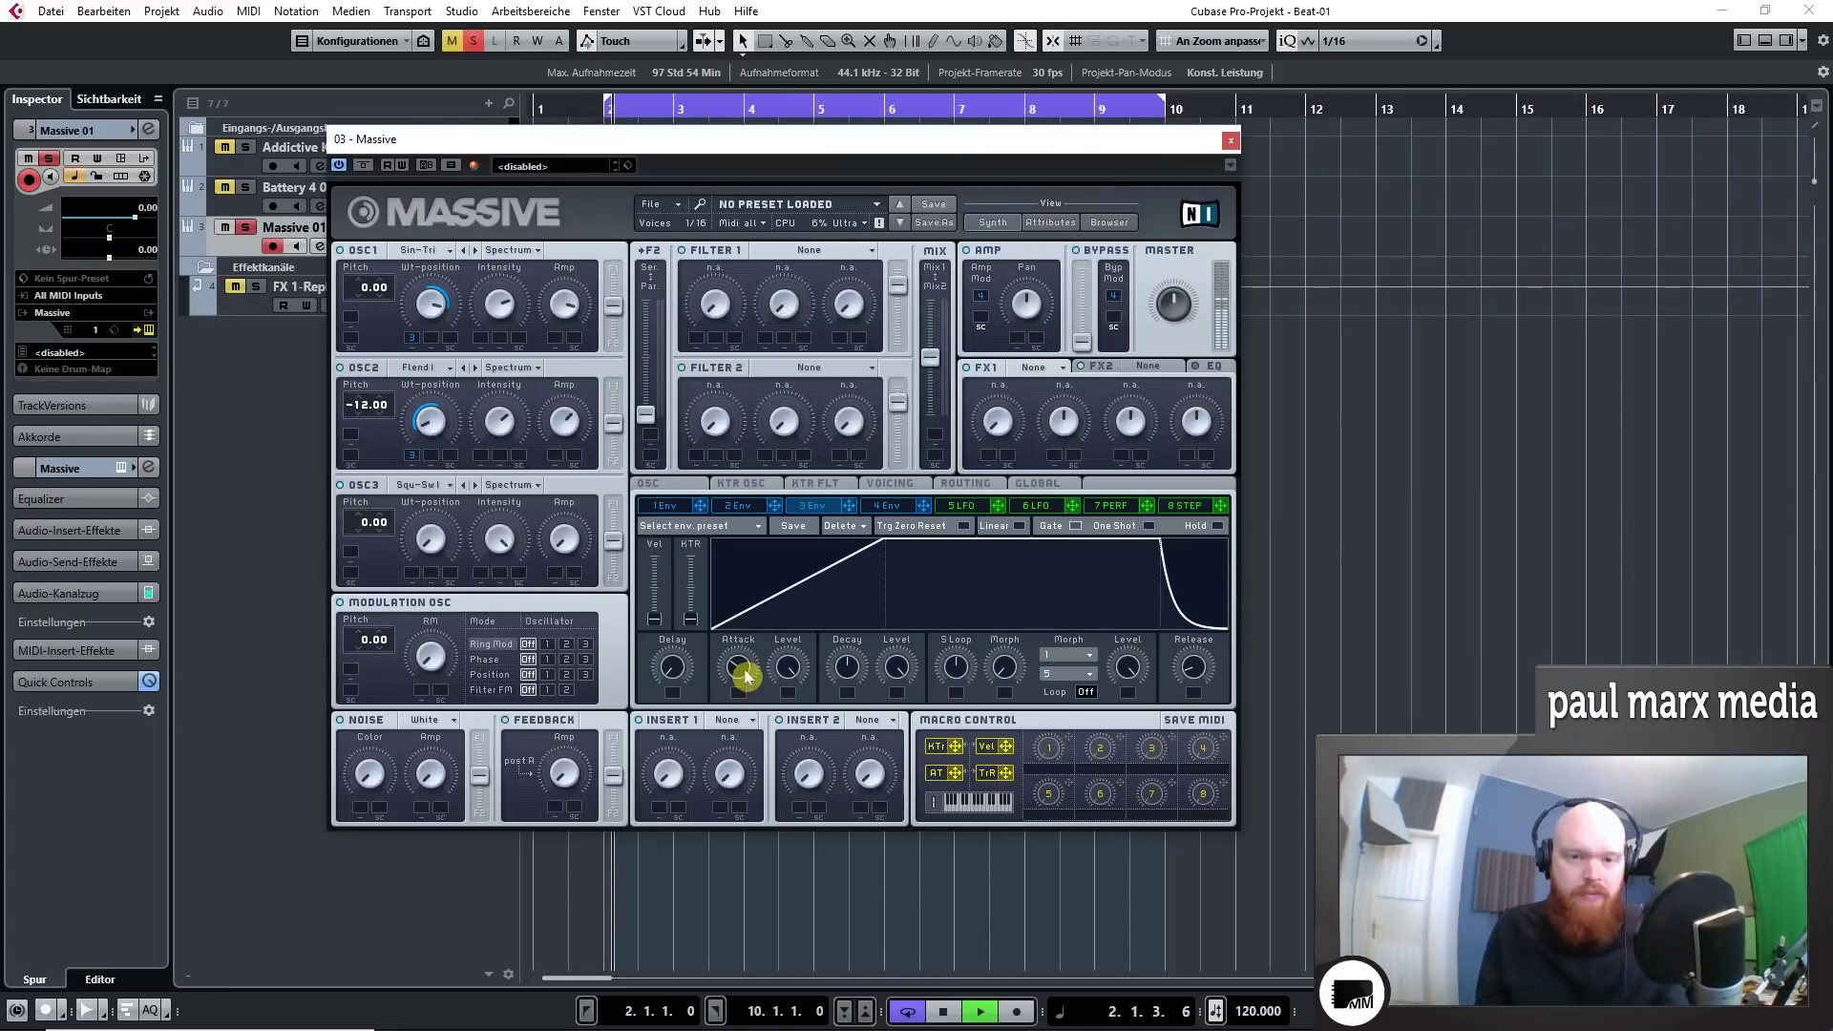
# Step: Adjust the envelope attack and the unison pitch cutoff spread in Massive while auditioning the part
pyautogui.press('space')
pyautogui.moveTo(747, 675); pyautogui.dragTo(745, 677)
pyautogui.press('space')
pyautogui.press('space')
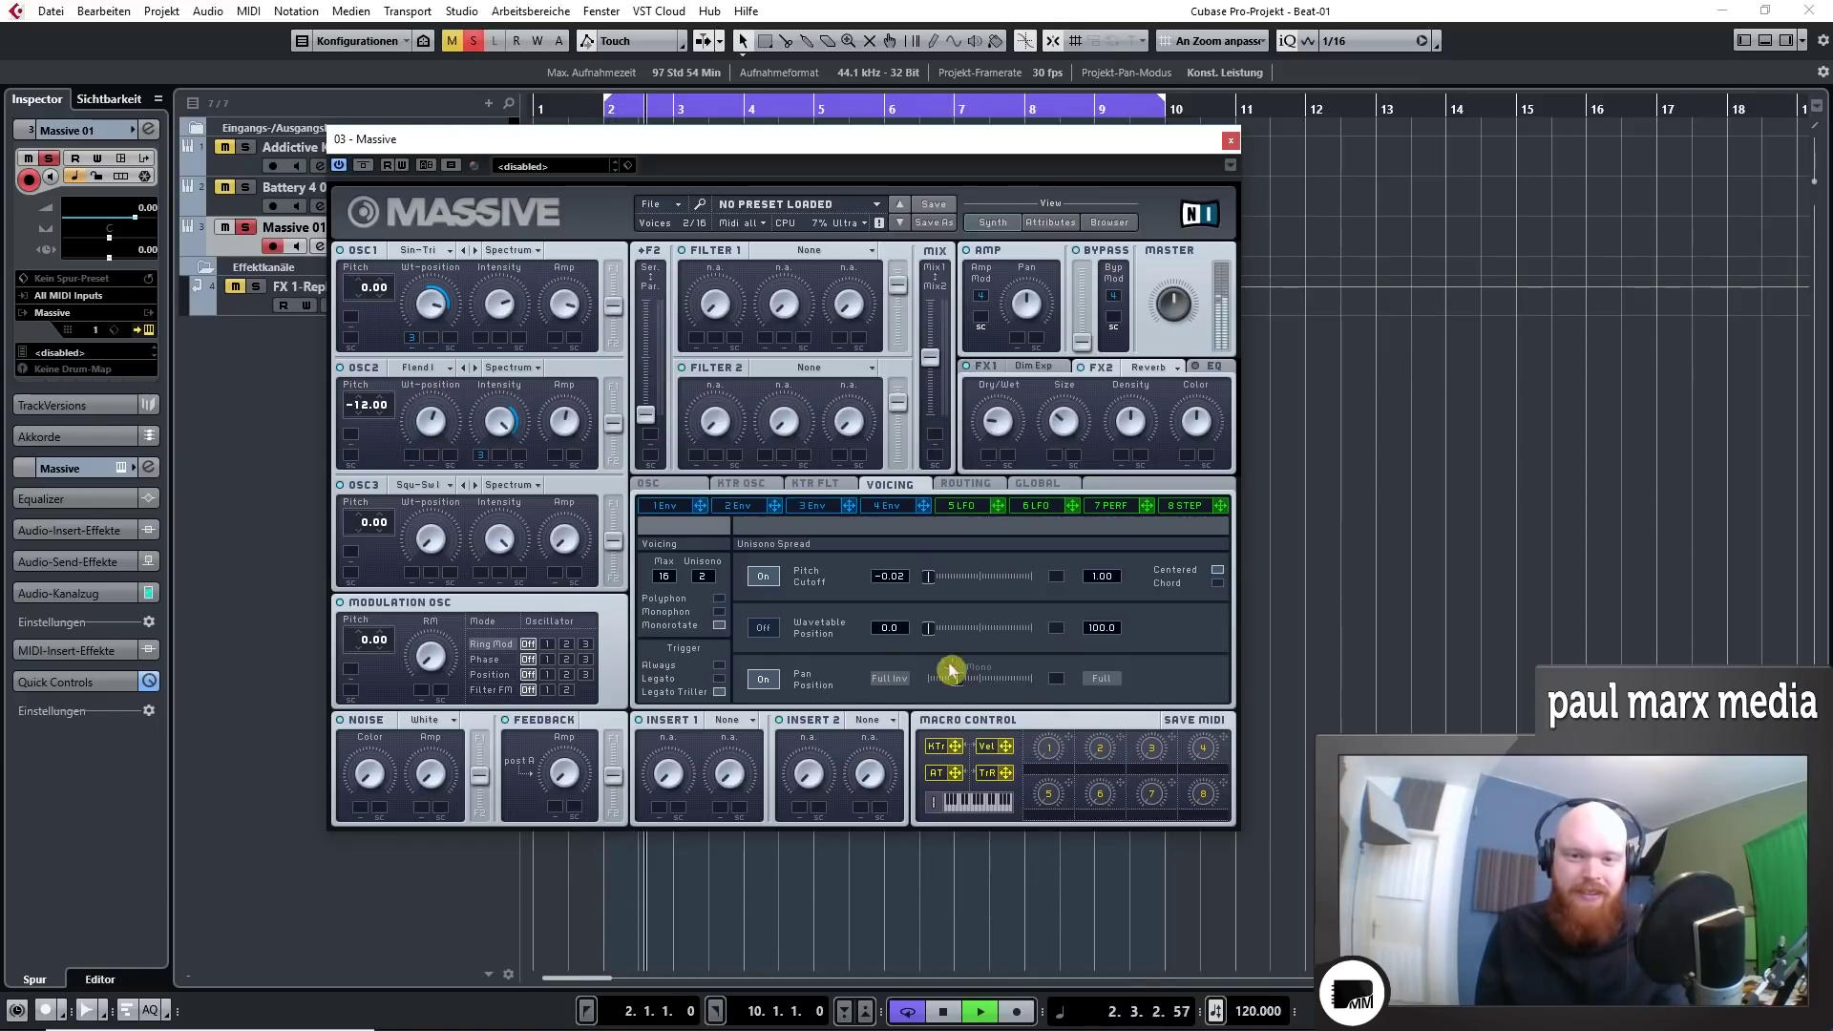
pyautogui.moveTo(901, 579); pyautogui.dragTo(902, 596)
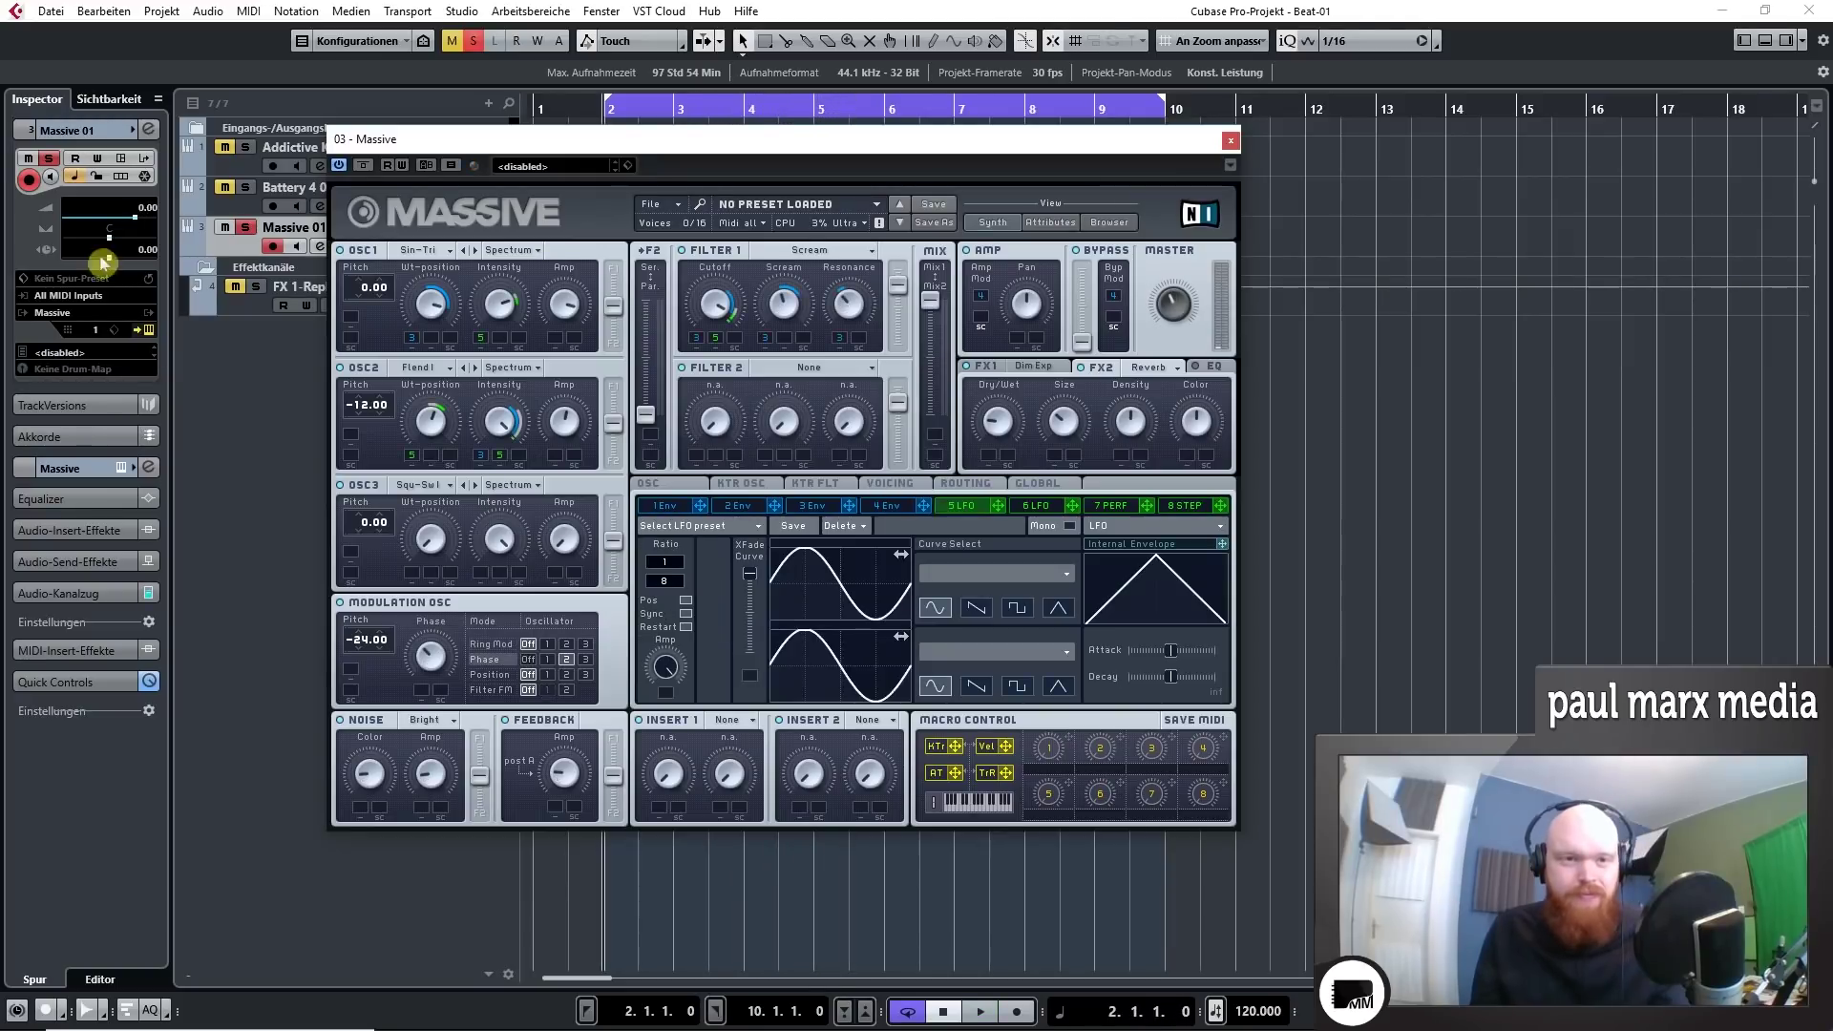
# Step: Turn off solo on the Massive 01 track and set Massive's modulation oscillator pitch to 12.00 during playback
pyautogui.click(246, 228)
pyautogui.press('space')
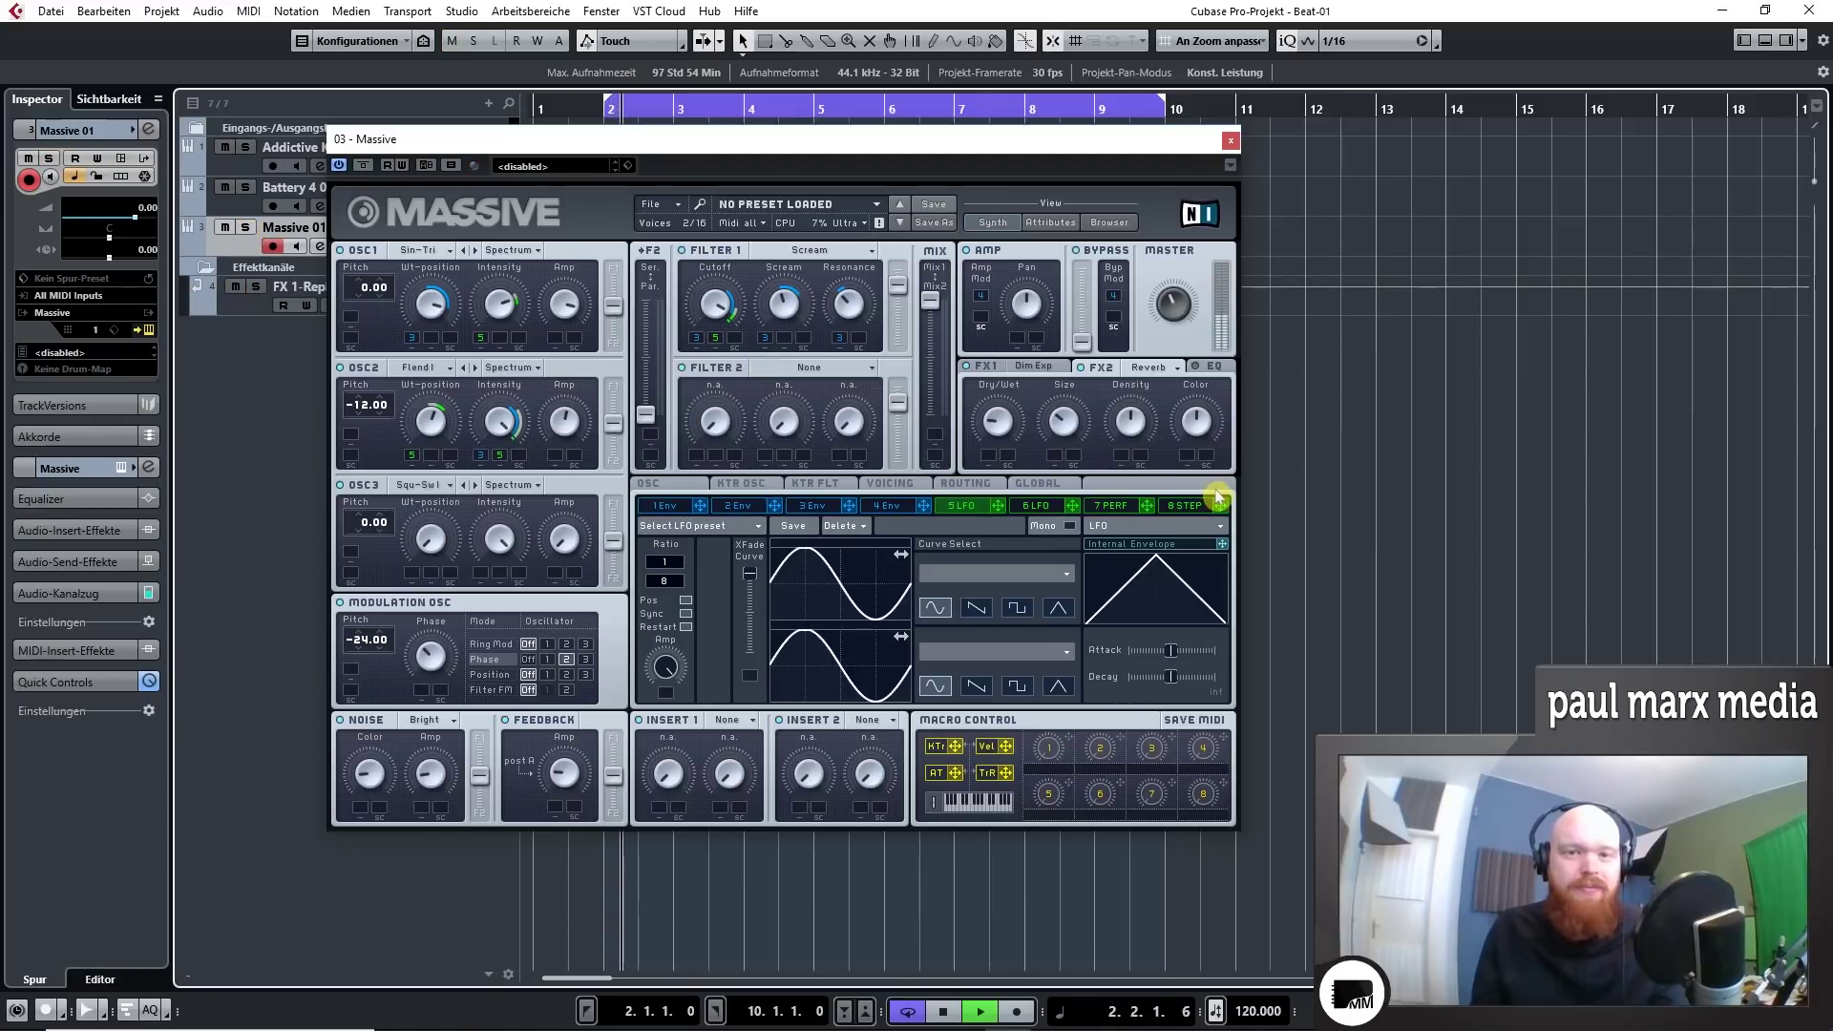
pyautogui.moveTo(368, 642); pyautogui.dragTo(381, 568)
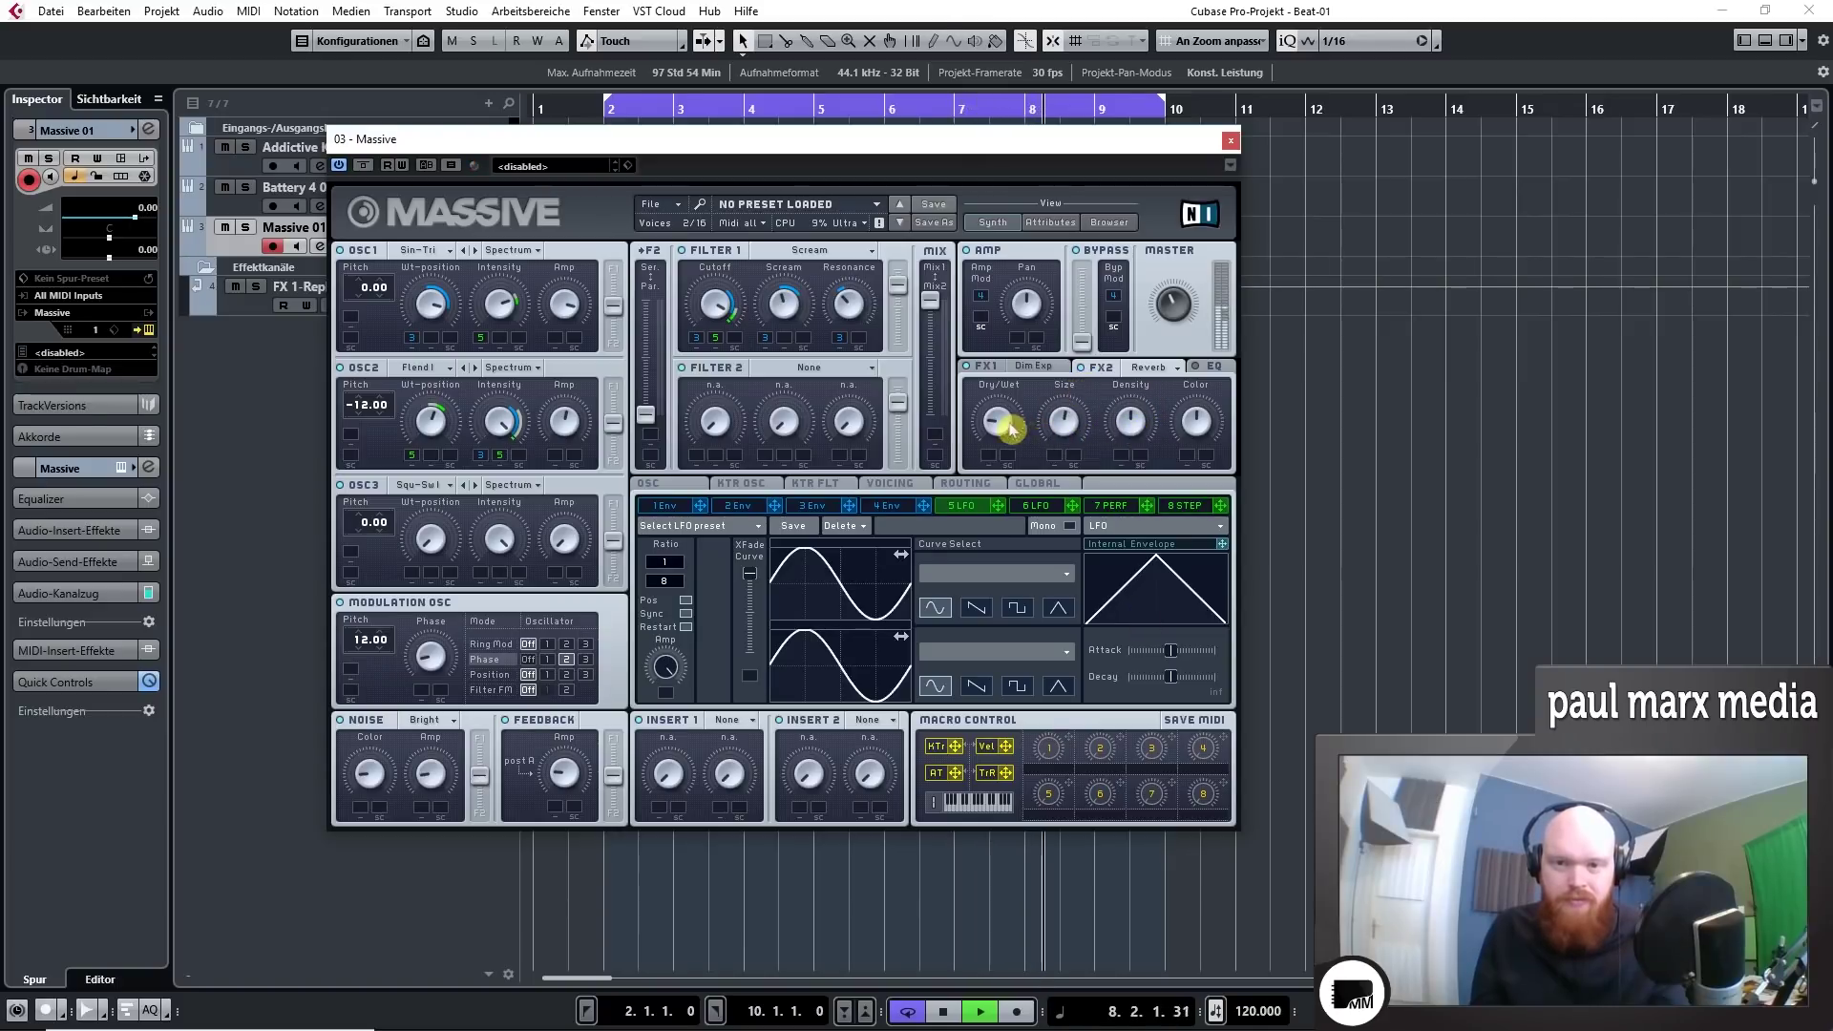
# Step: Raise the dry/wet amount of Massive's FX2 reverb and check the FX1 Dimension Expander settings
pyautogui.moveTo(1005, 430); pyautogui.dragTo(1006, 421)
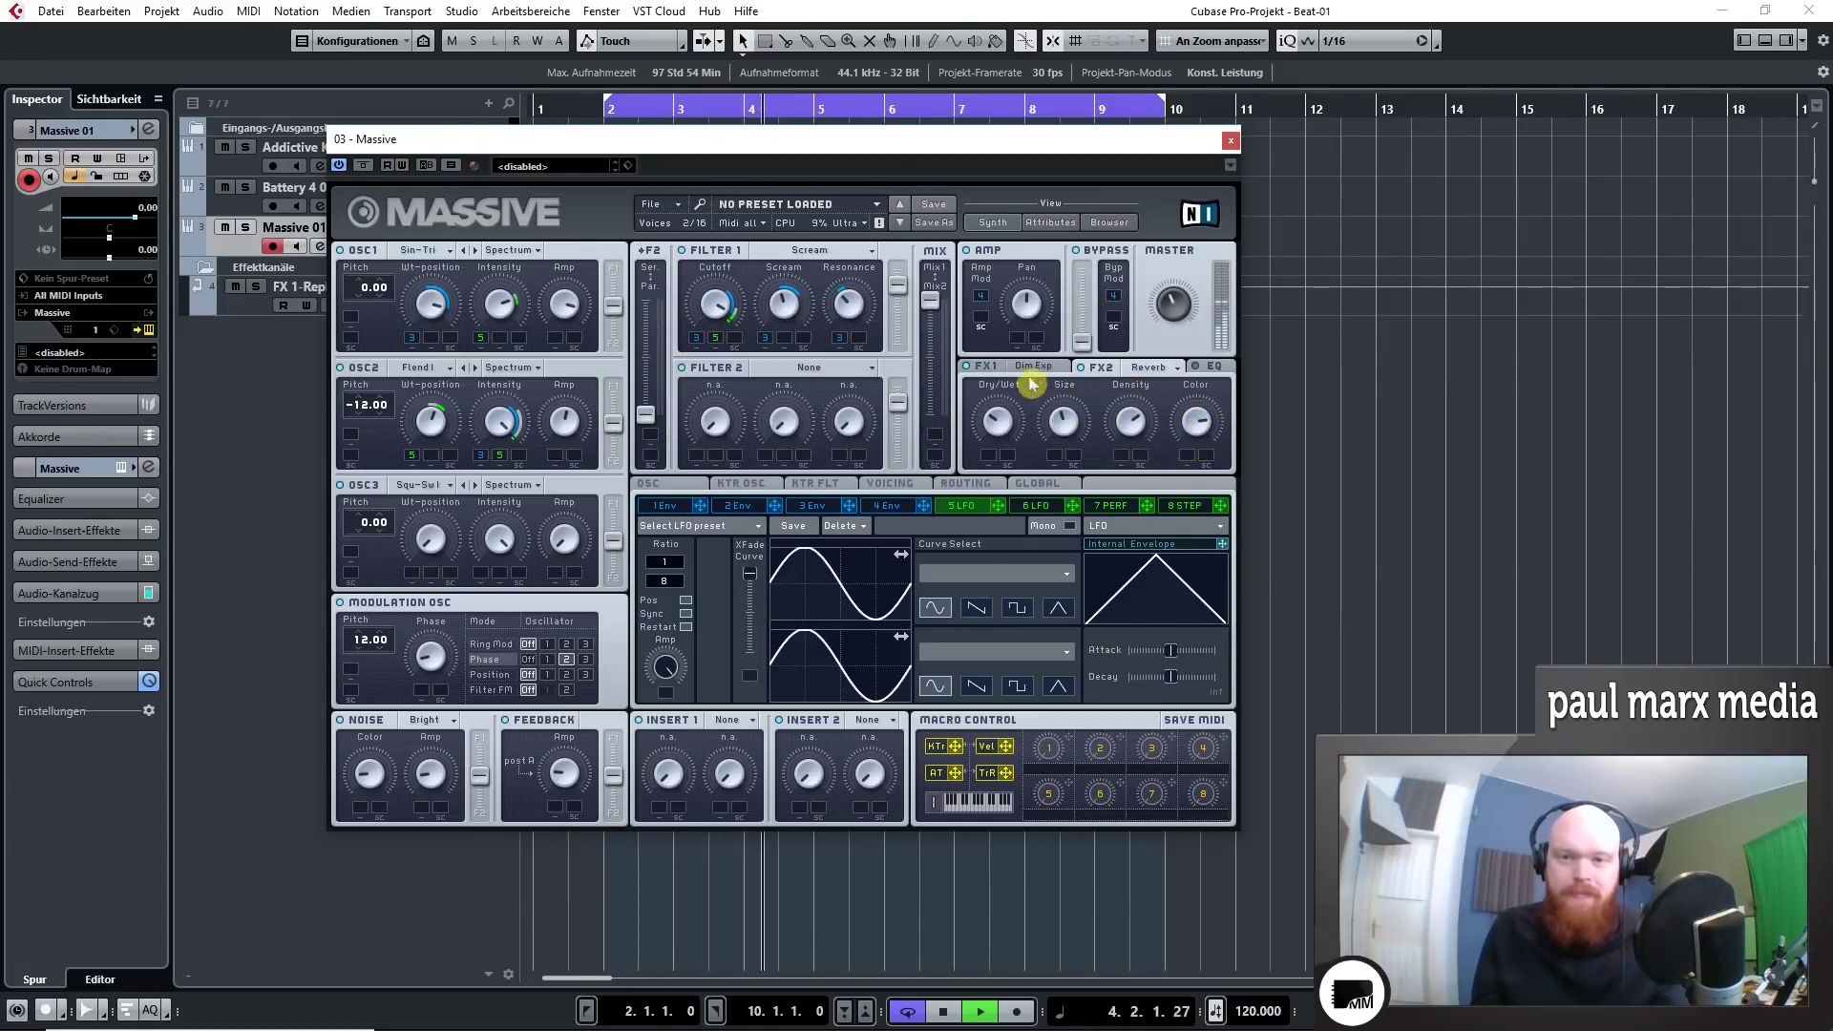
pyautogui.click(998, 367)
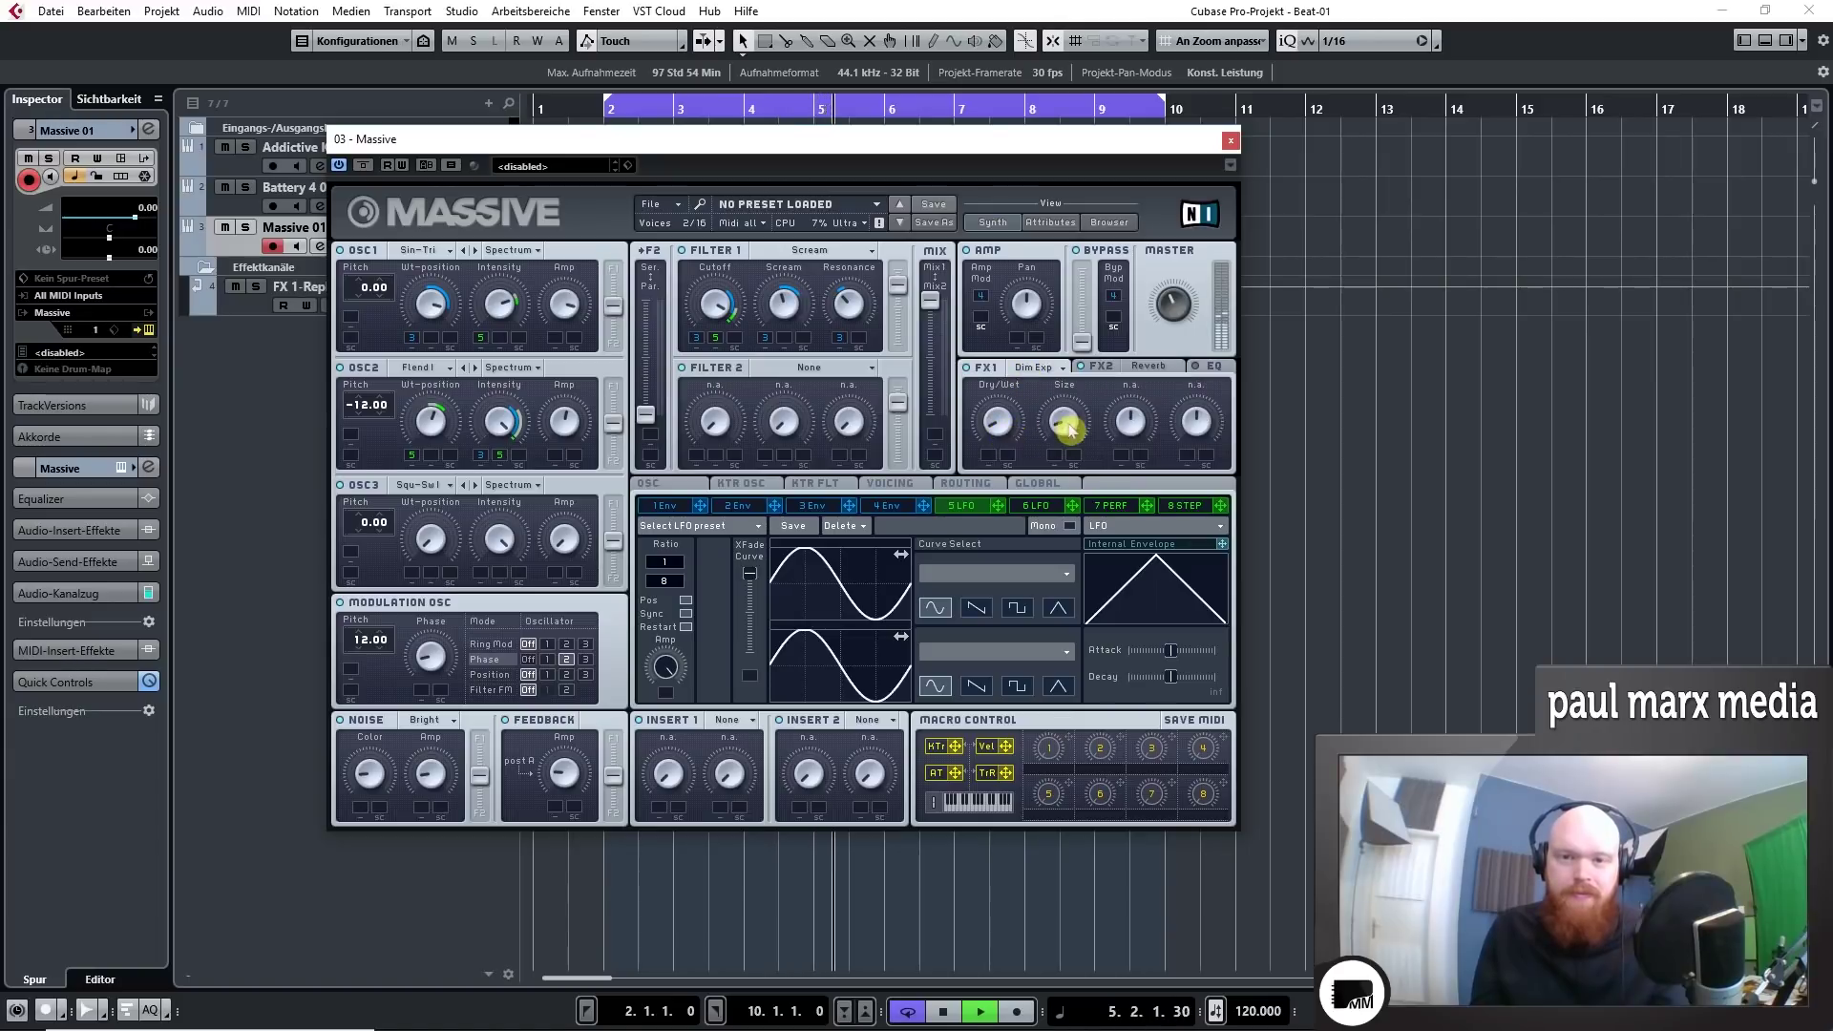
pyautogui.click(1134, 370)
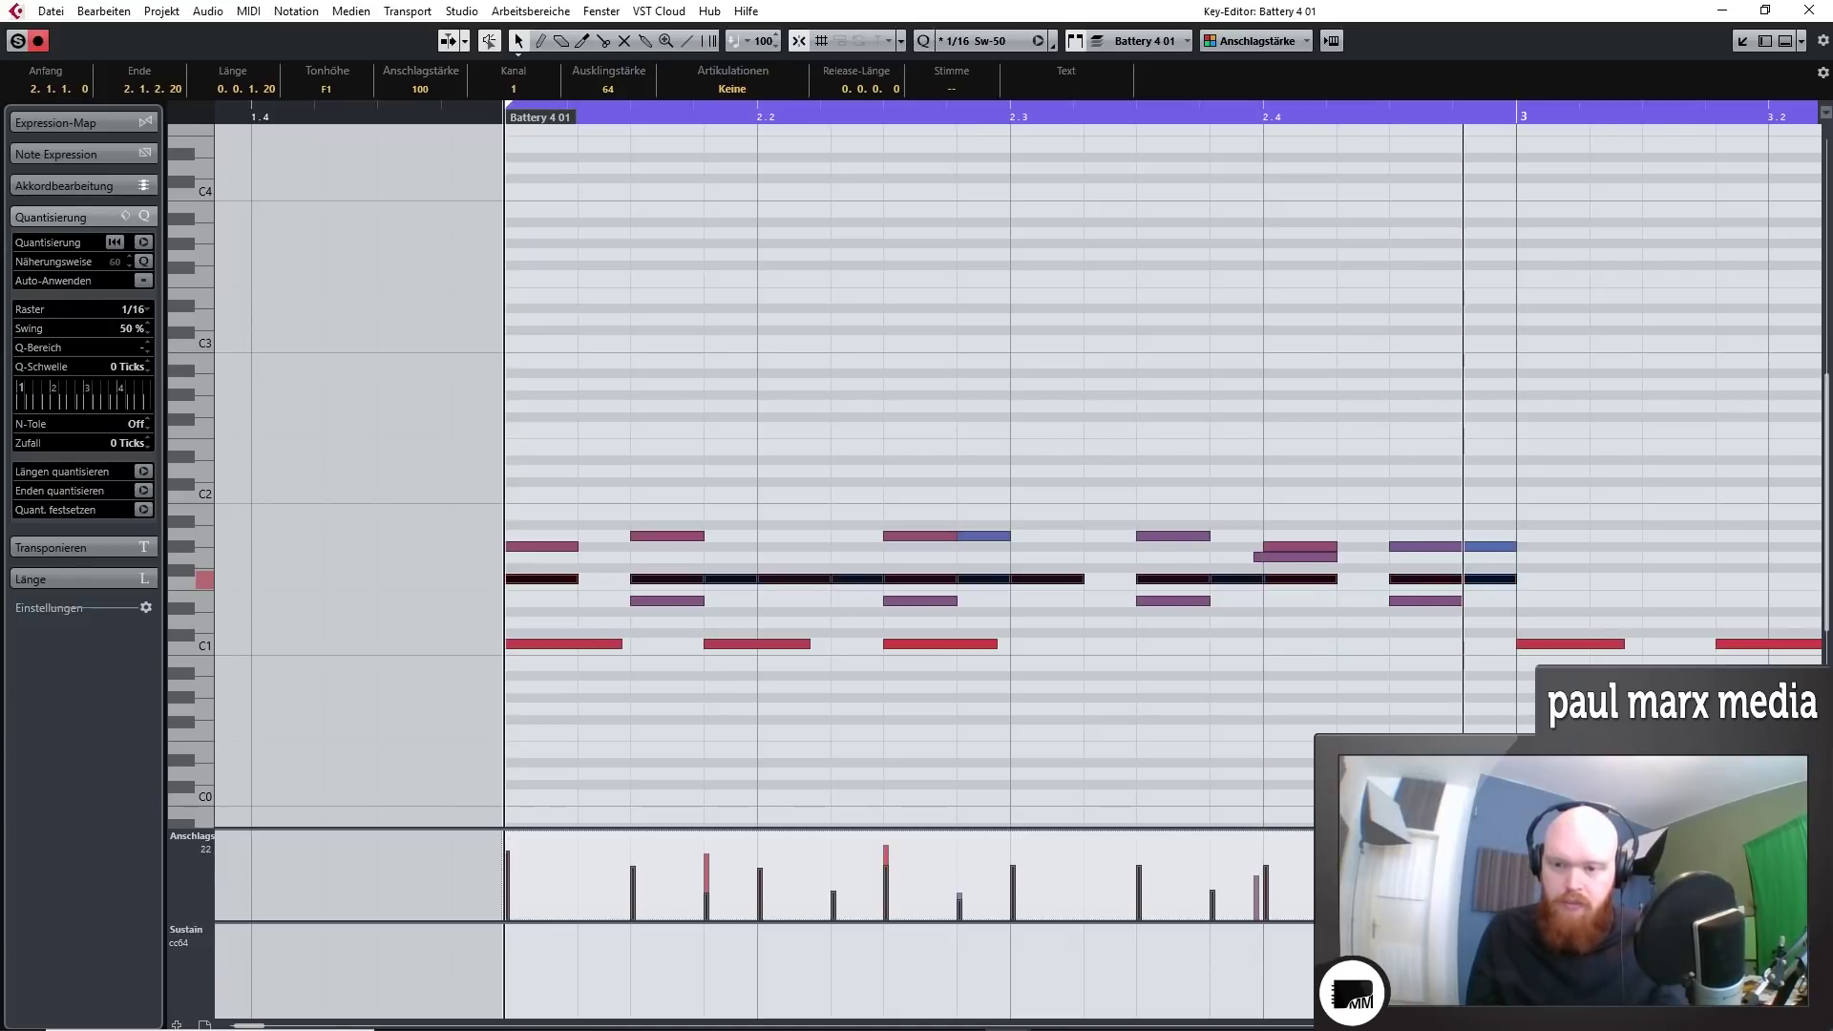
# Step: Listen to the one-bar hi-hat and shaker pattern above the kick notes in the Battery 4 part
pyautogui.press('space')
pyautogui.press('space')
pyautogui.press('g')
pyautogui.press('g')
pyautogui.press('g')
pyautogui.click(932, 417)
pyautogui.press('space')
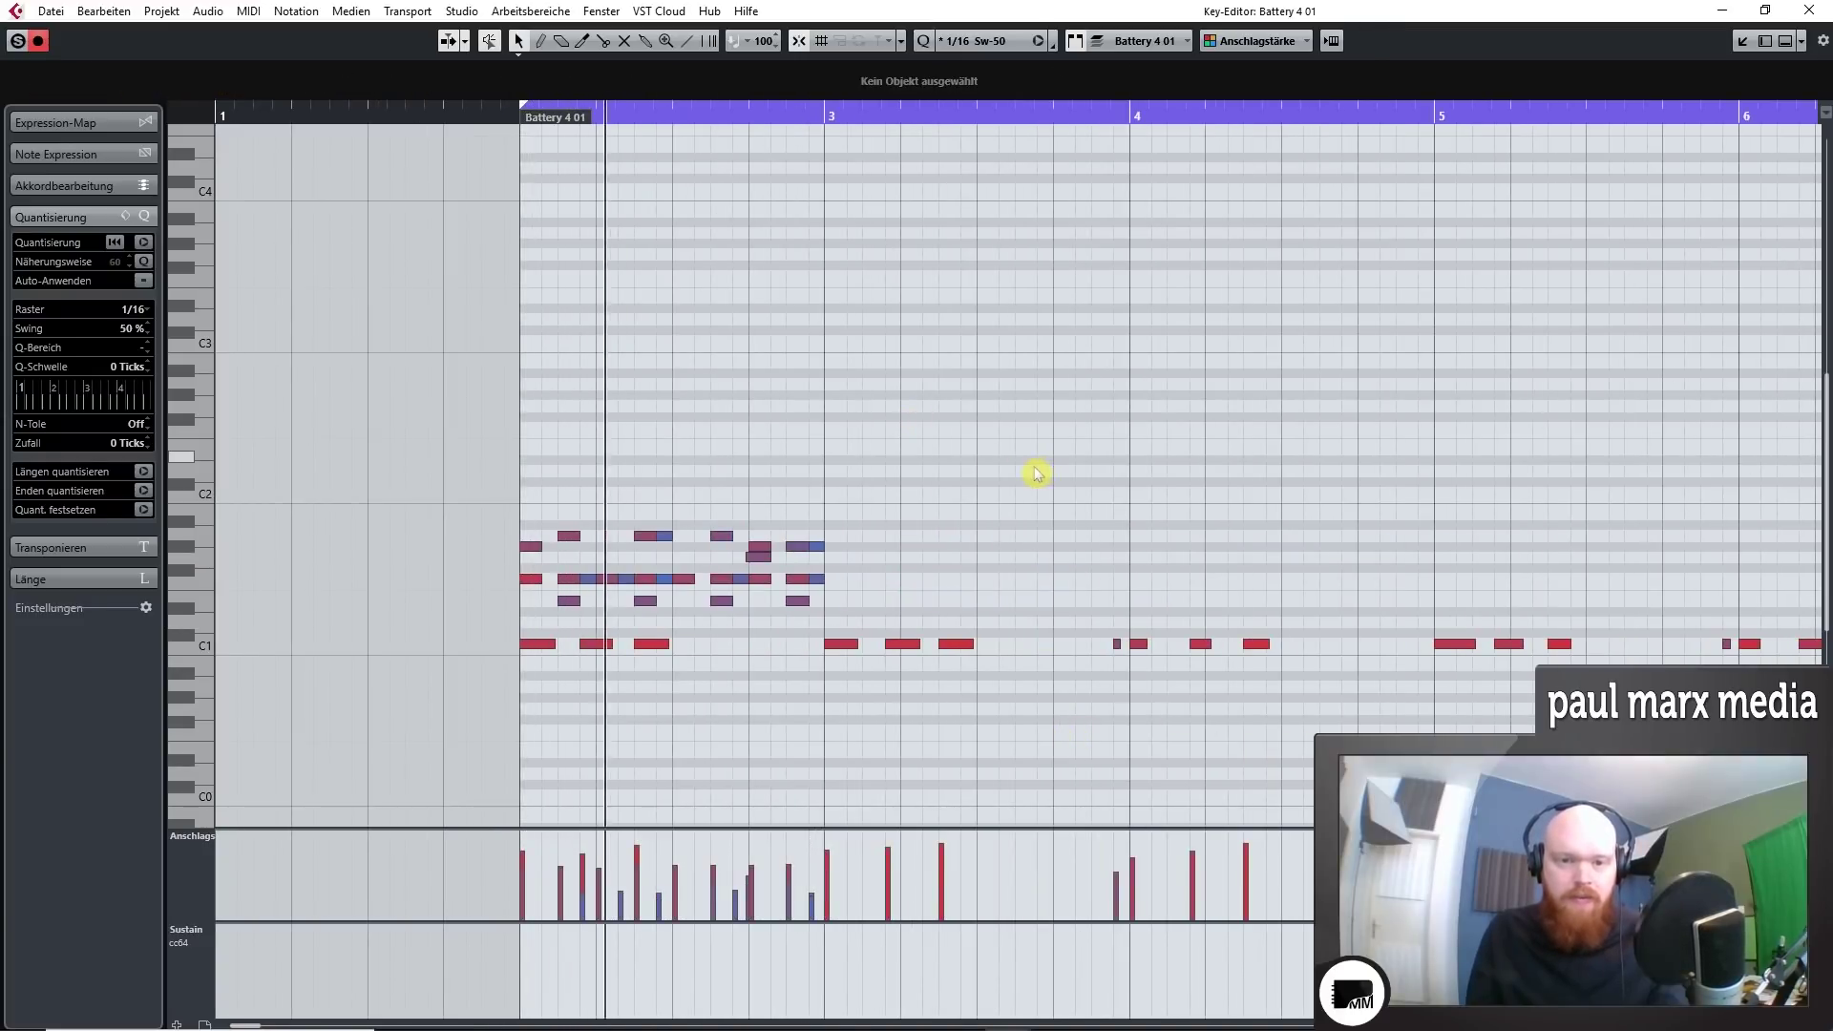
# Step: Duplicate the first bar's hi-hat and shaker notes seven times to fill bars 3 through 9
pyautogui.moveTo(823, 614); pyautogui.dragTo(381, 496)
pyautogui.hotkey('alt', 'd')
pyautogui.hotkey('alt', 'd')
pyautogui.press('g')
pyautogui.press('g')
pyautogui.hotkey('alt', 'd')
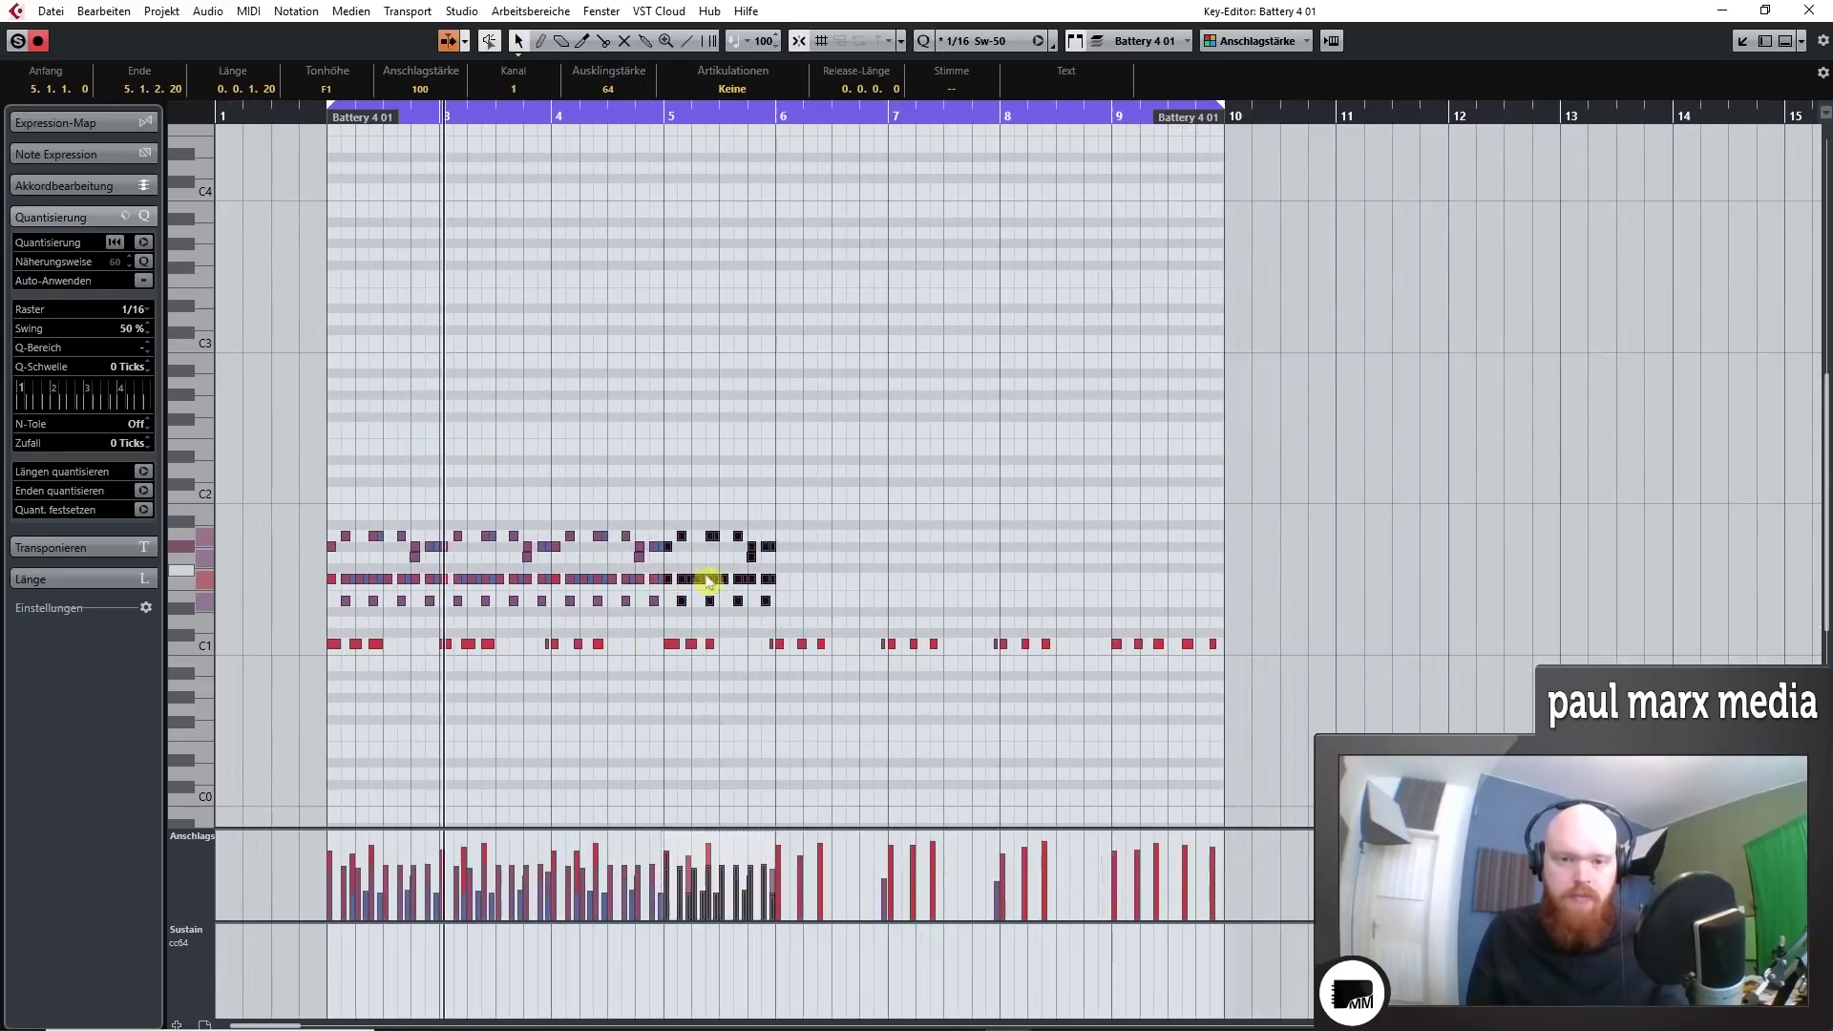
pyautogui.hotkey('alt', 'd')
pyautogui.hotkey('alt', 'd')
pyautogui.hotkey('alt', 'd')
pyautogui.hotkey('alt', 'd')
pyautogui.click(973, 426)
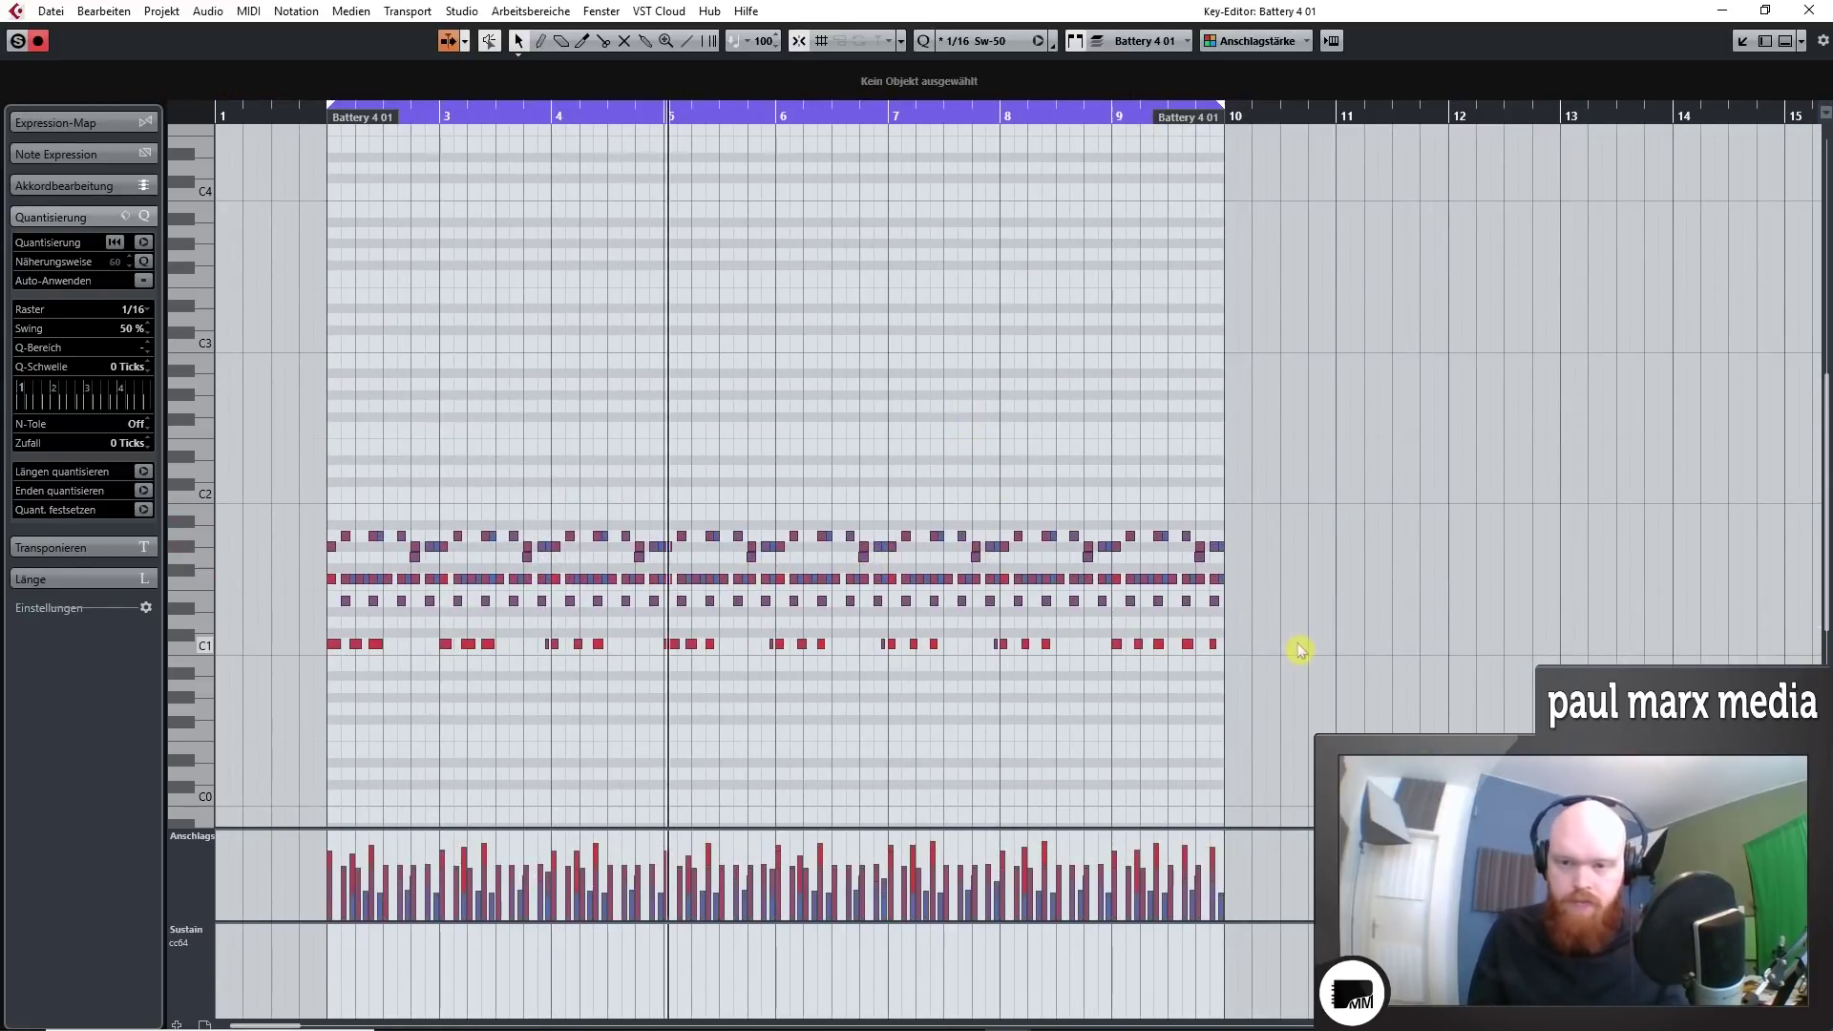
# Step: Select the hi-hat and shaker notes across the part and shorten them to separate the hits
pyautogui.moveTo(1320, 618); pyautogui.dragTo(330, 518)
pyautogui.scroll(6, 324, 592)
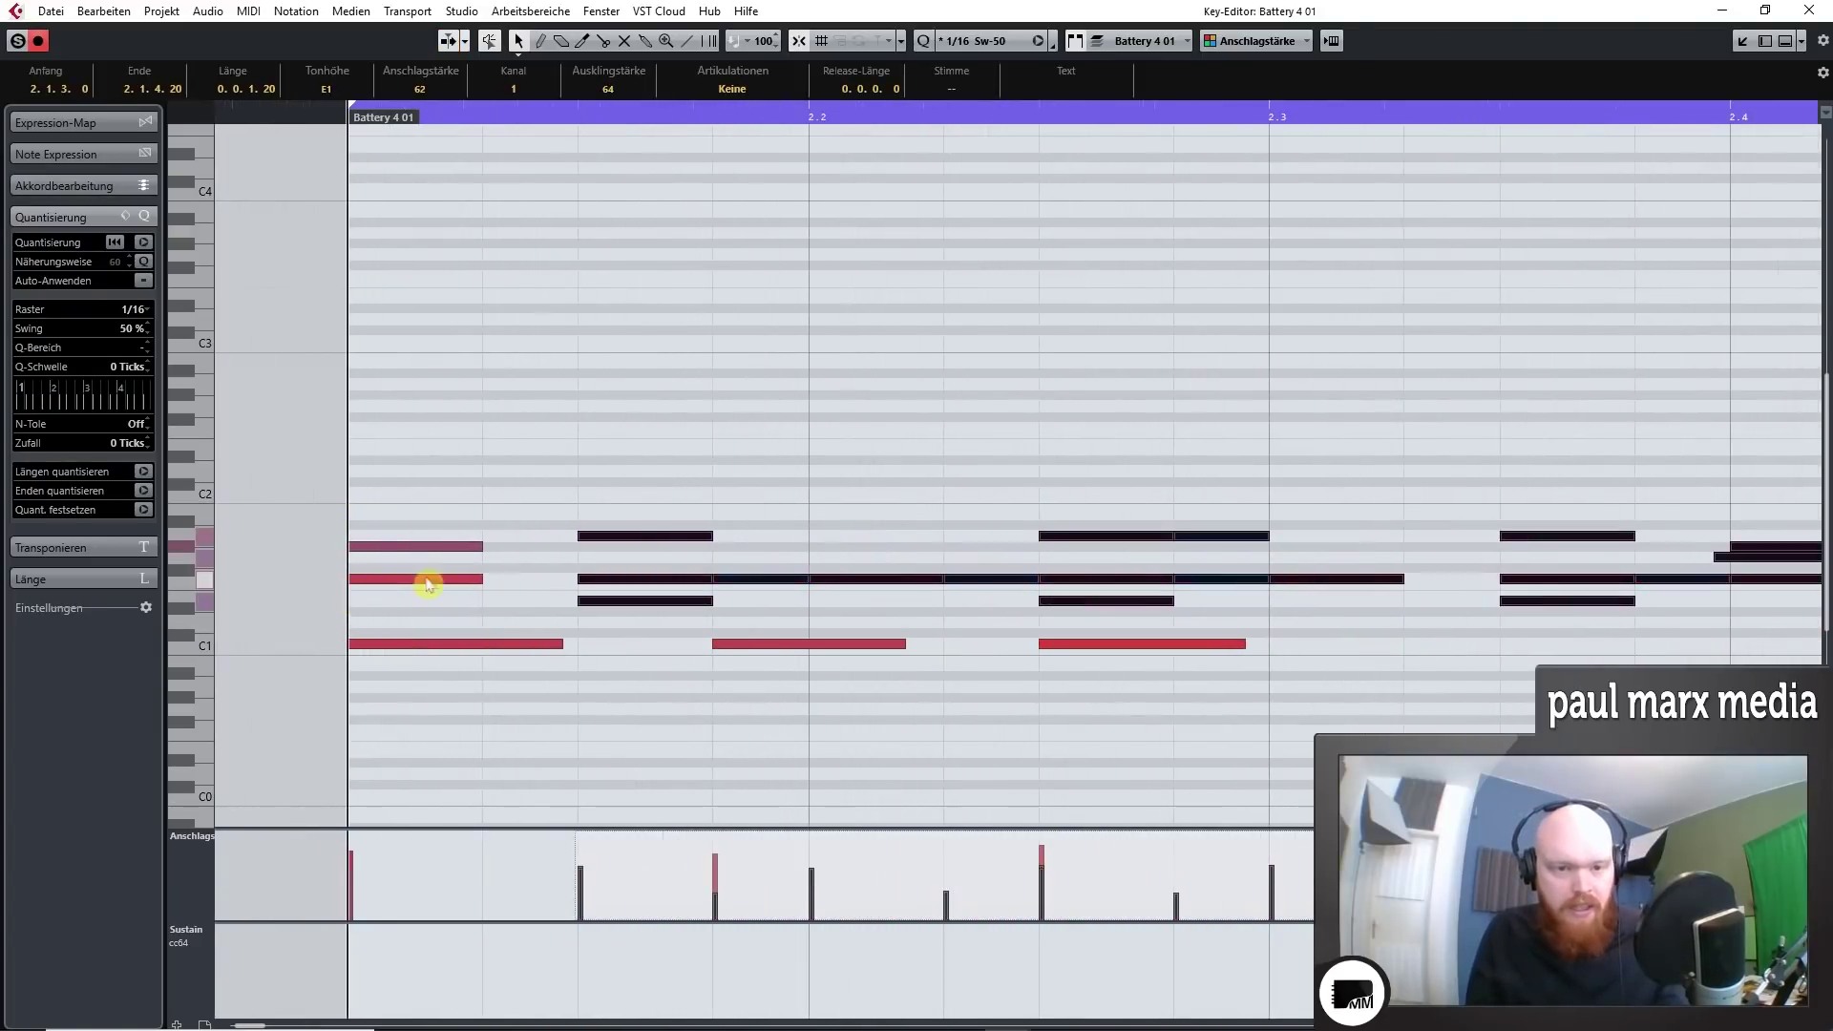
pyautogui.moveTo(707, 577); pyautogui.dragTo(677, 577)
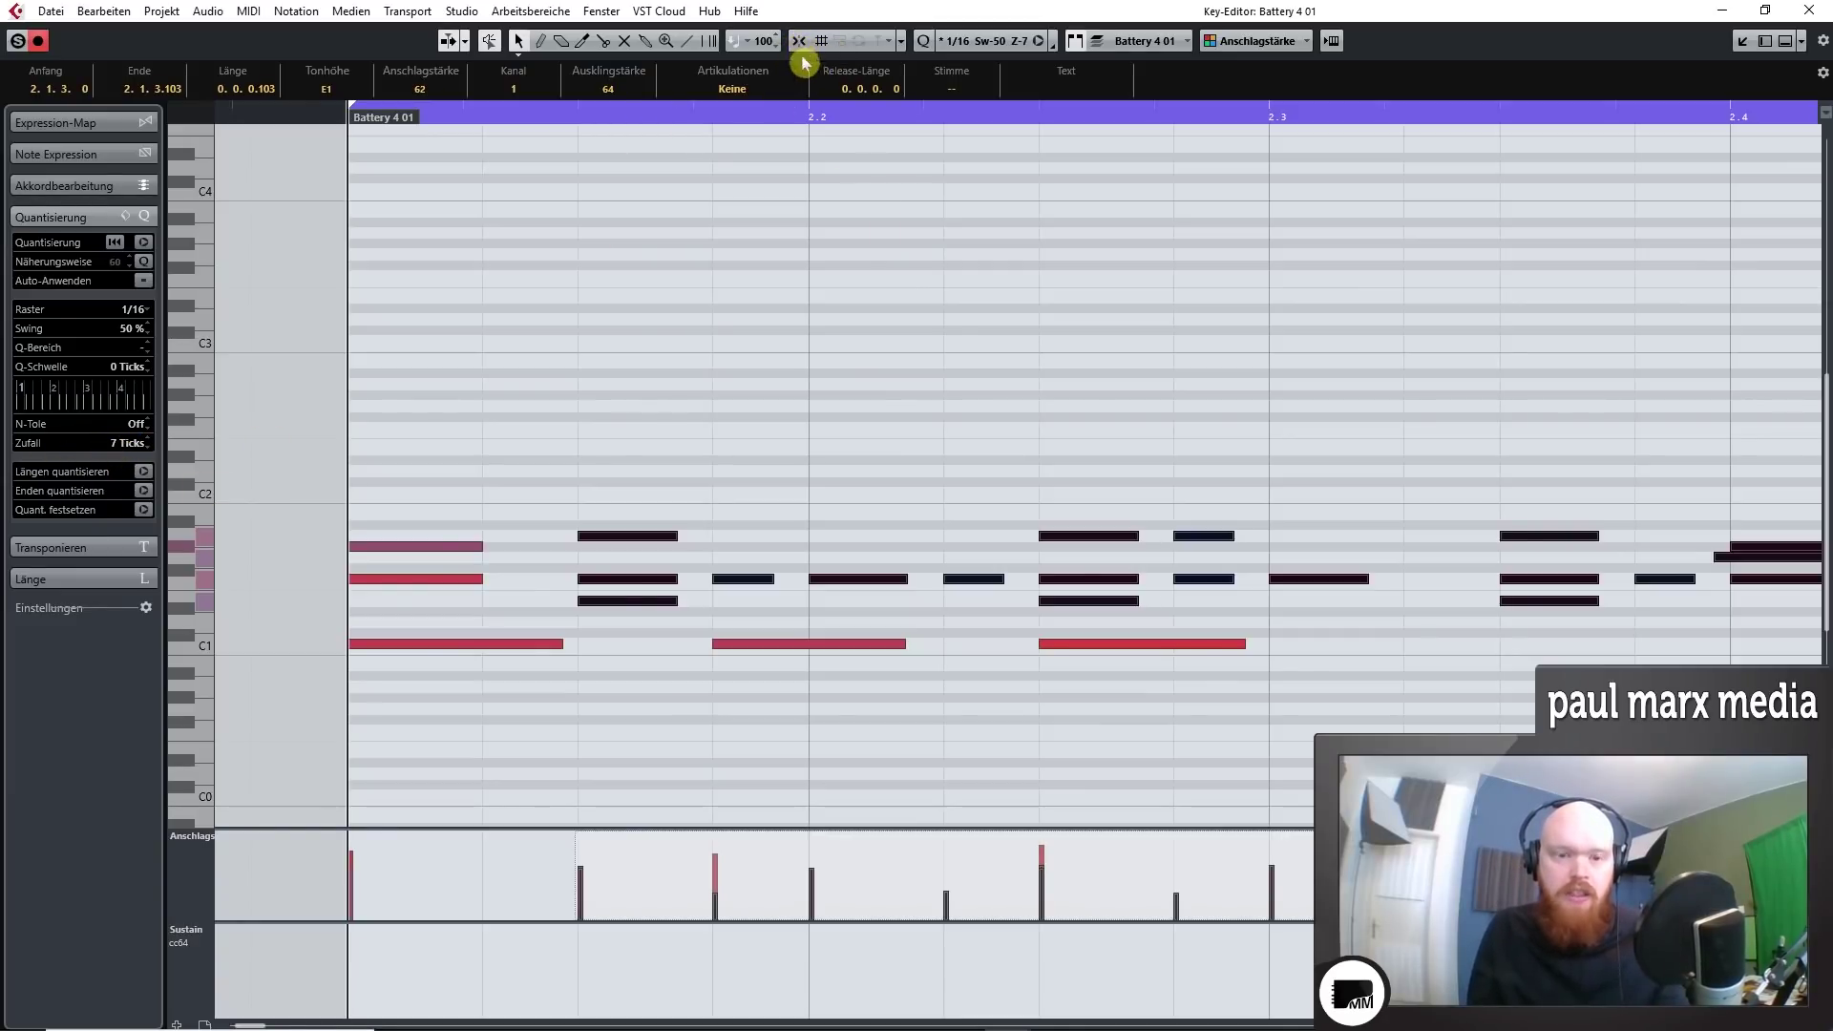
# Step: Quantize the selected notes to 1/16 with 50% swing and 7 ticks of randomness, and play the result
pyautogui.press('q')
pyautogui.click(879, 548)
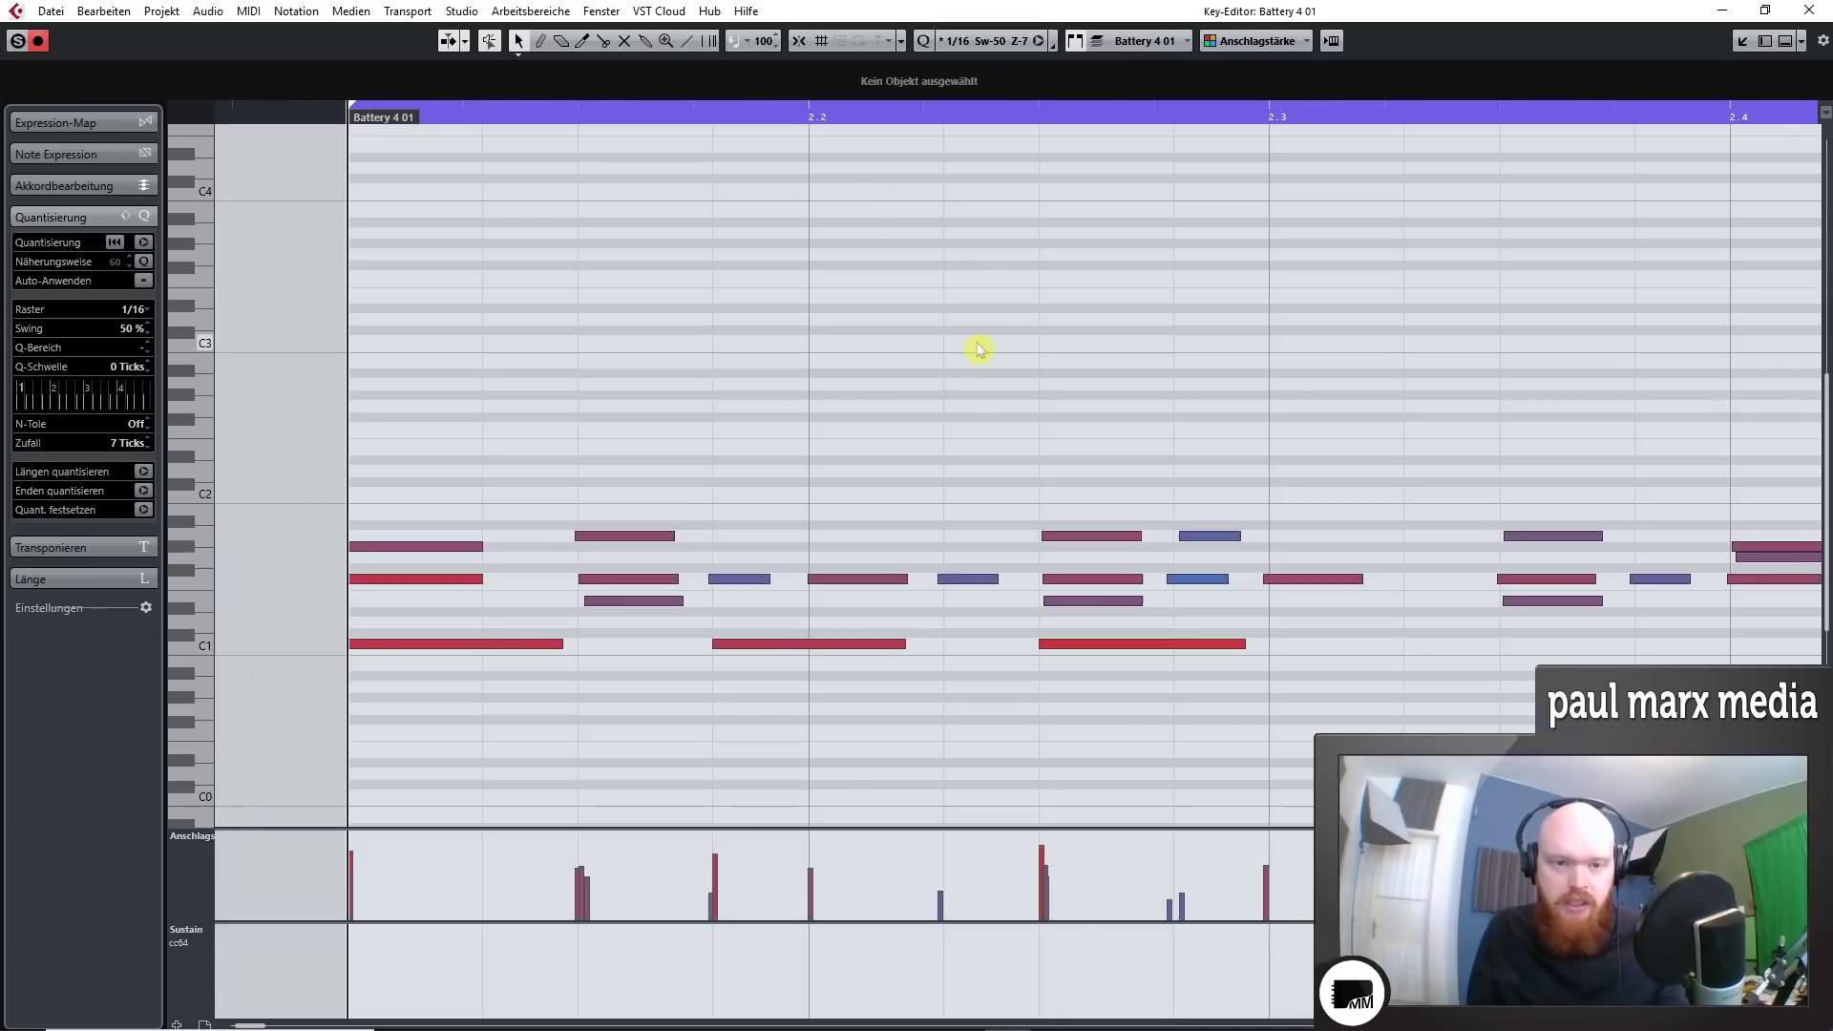
pyautogui.press('space')
pyautogui.press('g')
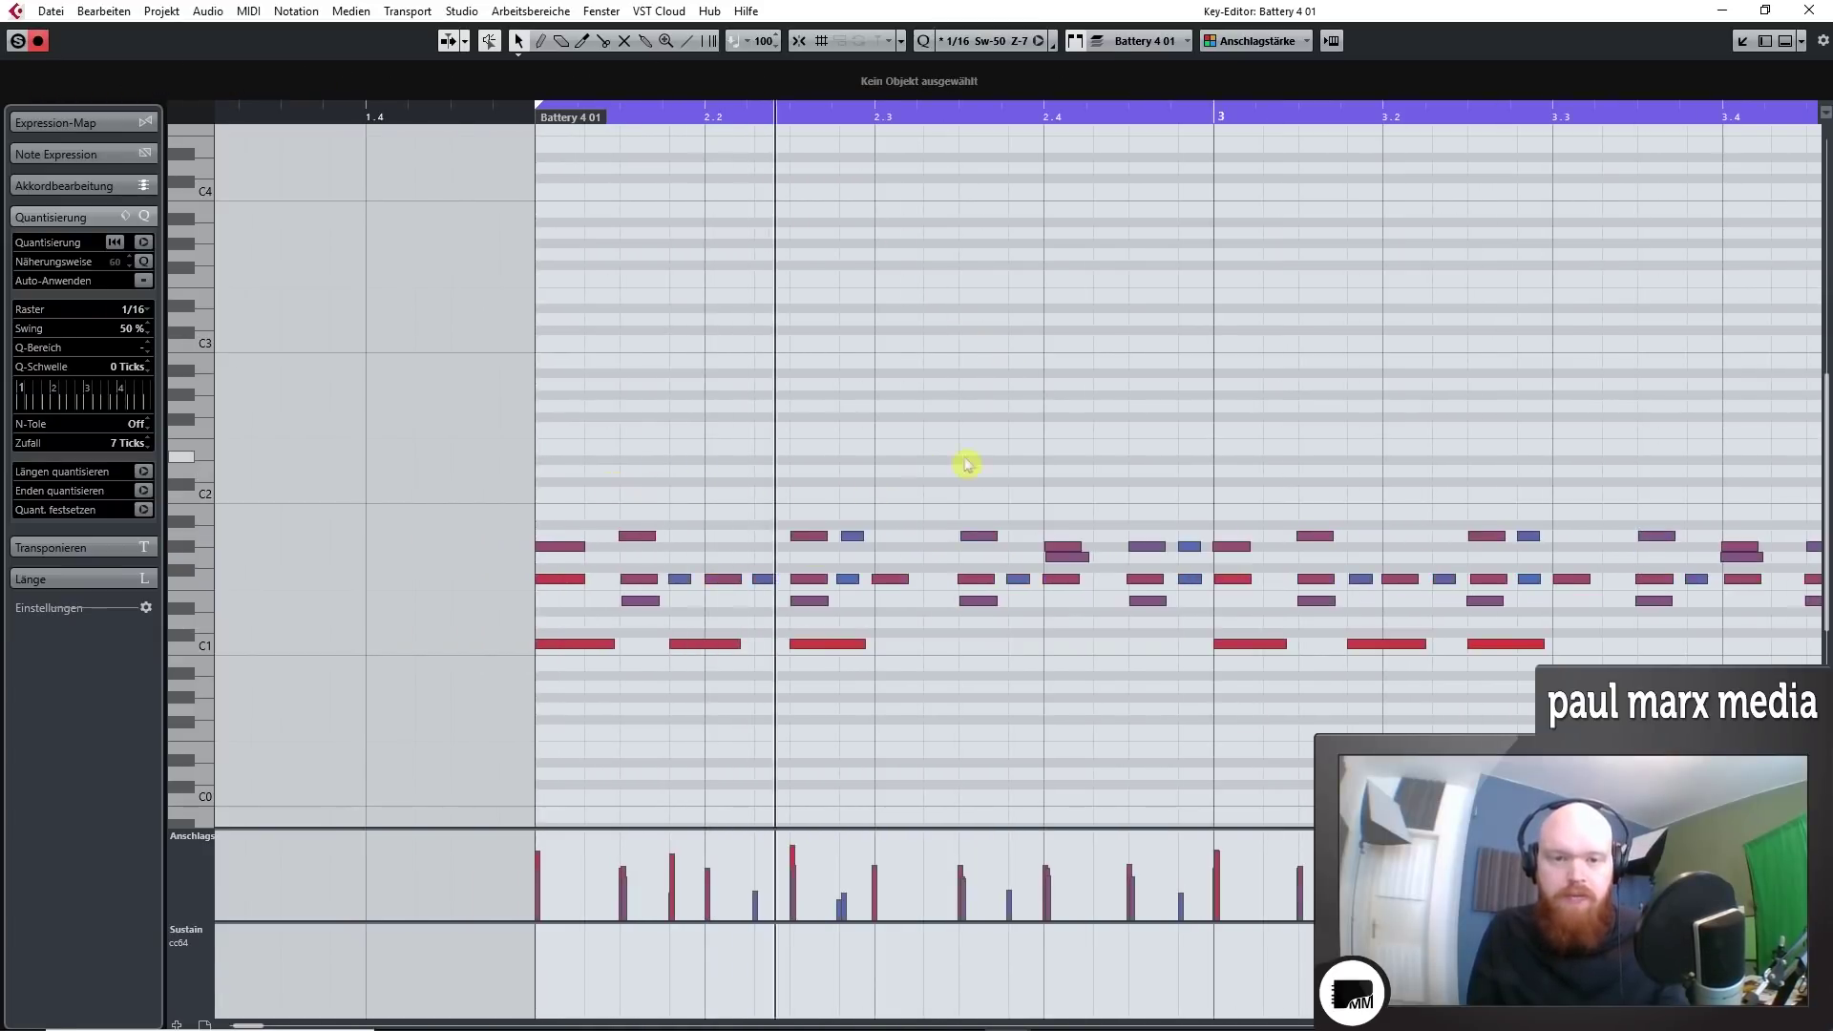
# Step: Turn on iterative quantize and set the quantize randomness to 0 ticks
pyautogui.click(921, 43)
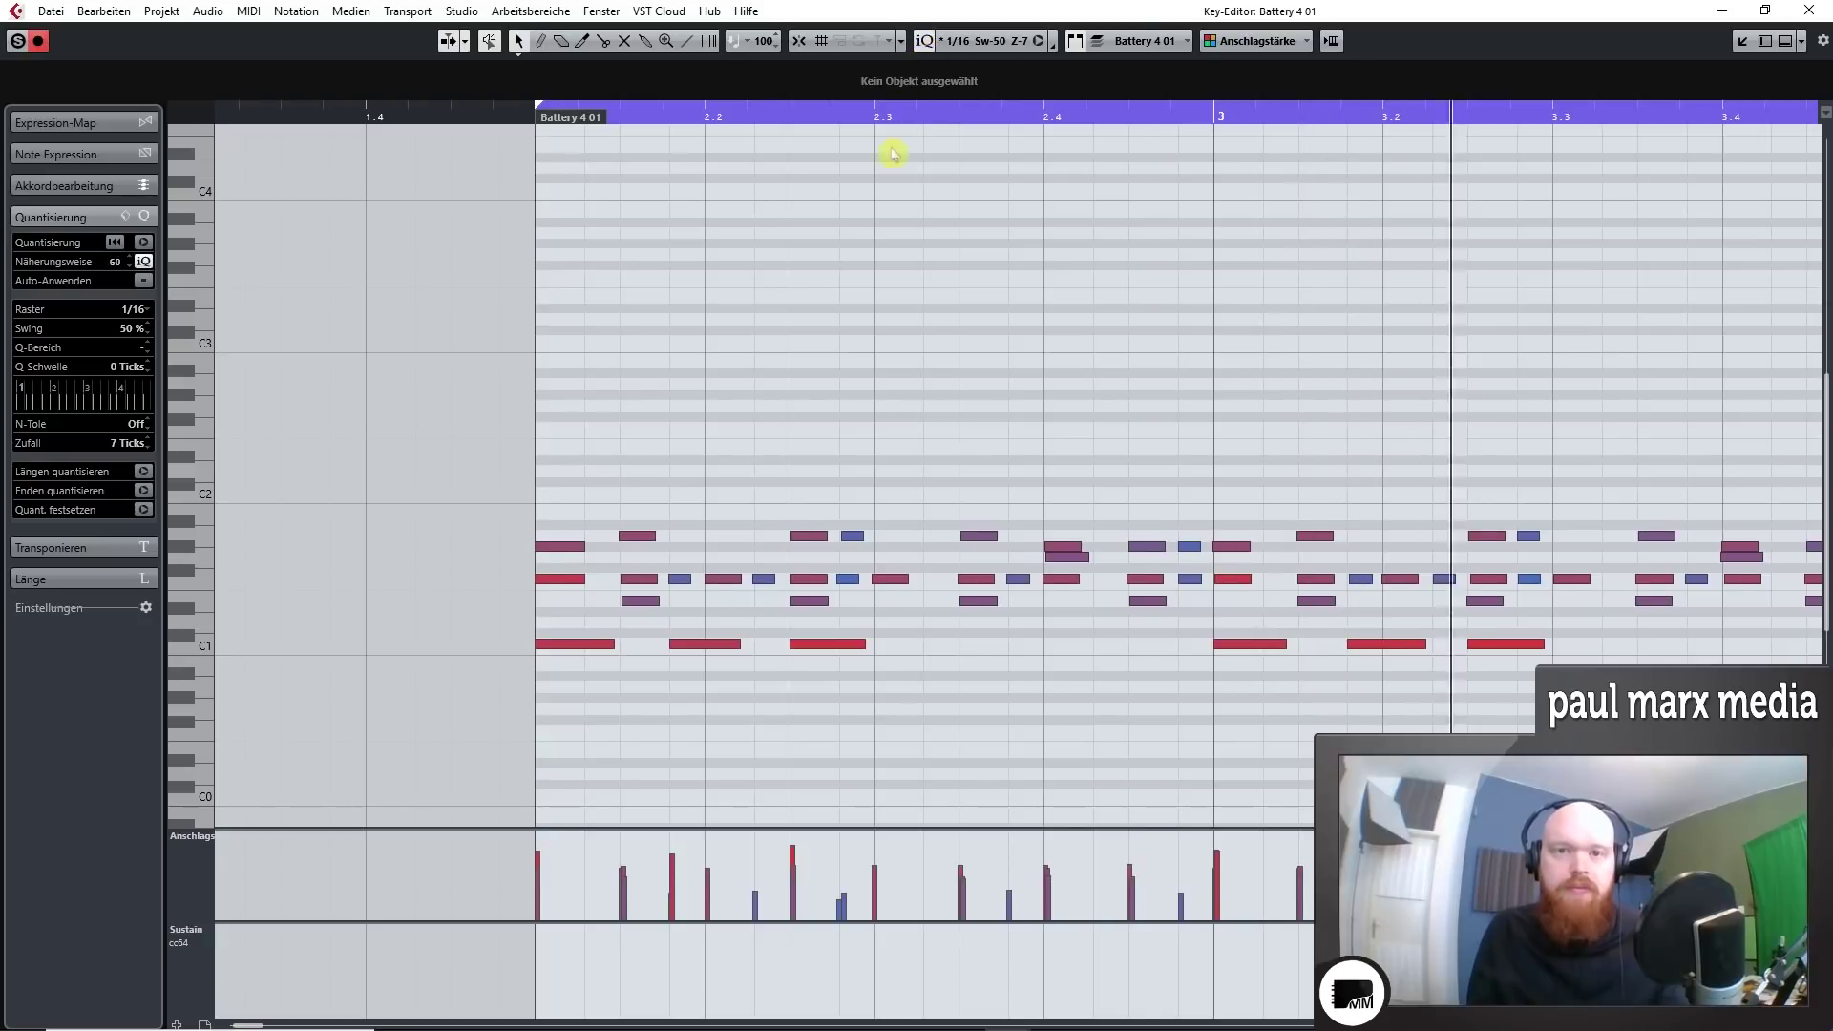
pyautogui.press('g')
pyautogui.doubleClick(115, 446)
pyautogui.write('0')
pyautogui.press('Return')
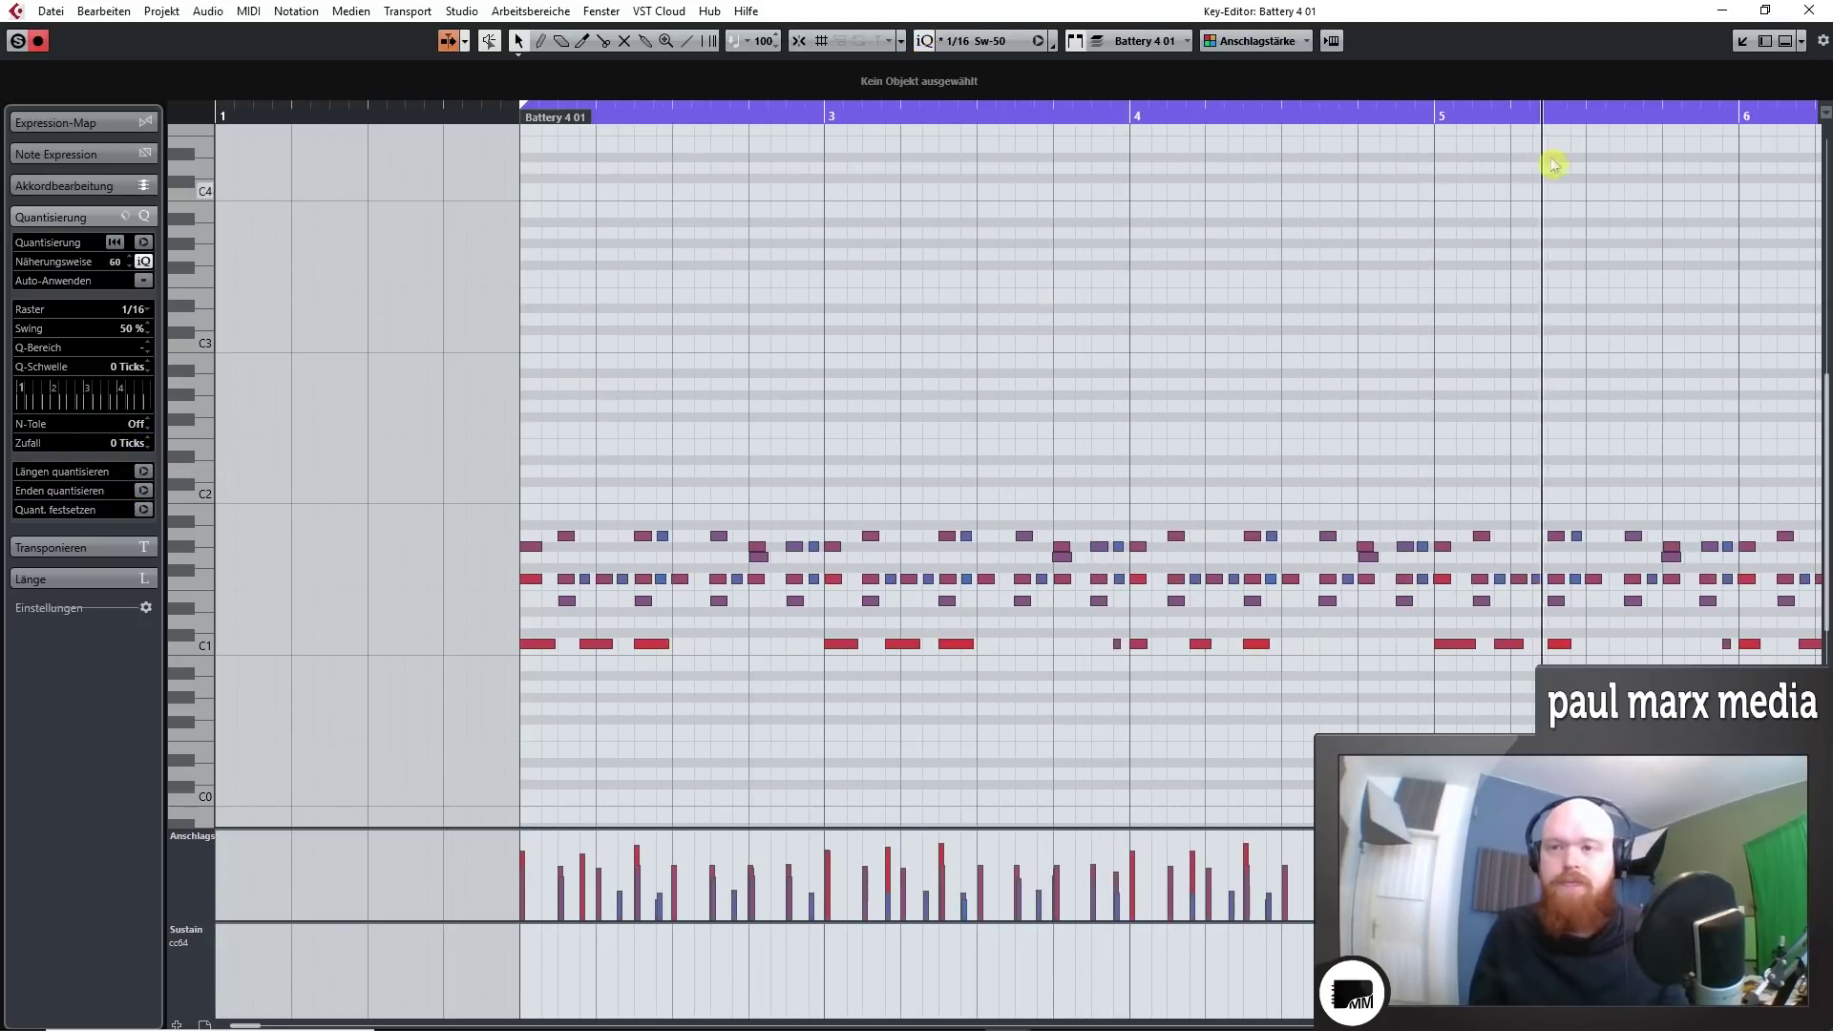
# Step: Close the note editor and select the ClosedHH Neon 1 cell in Battery 4
pyautogui.click(1808, 10)
pyautogui.click(1158, 777)
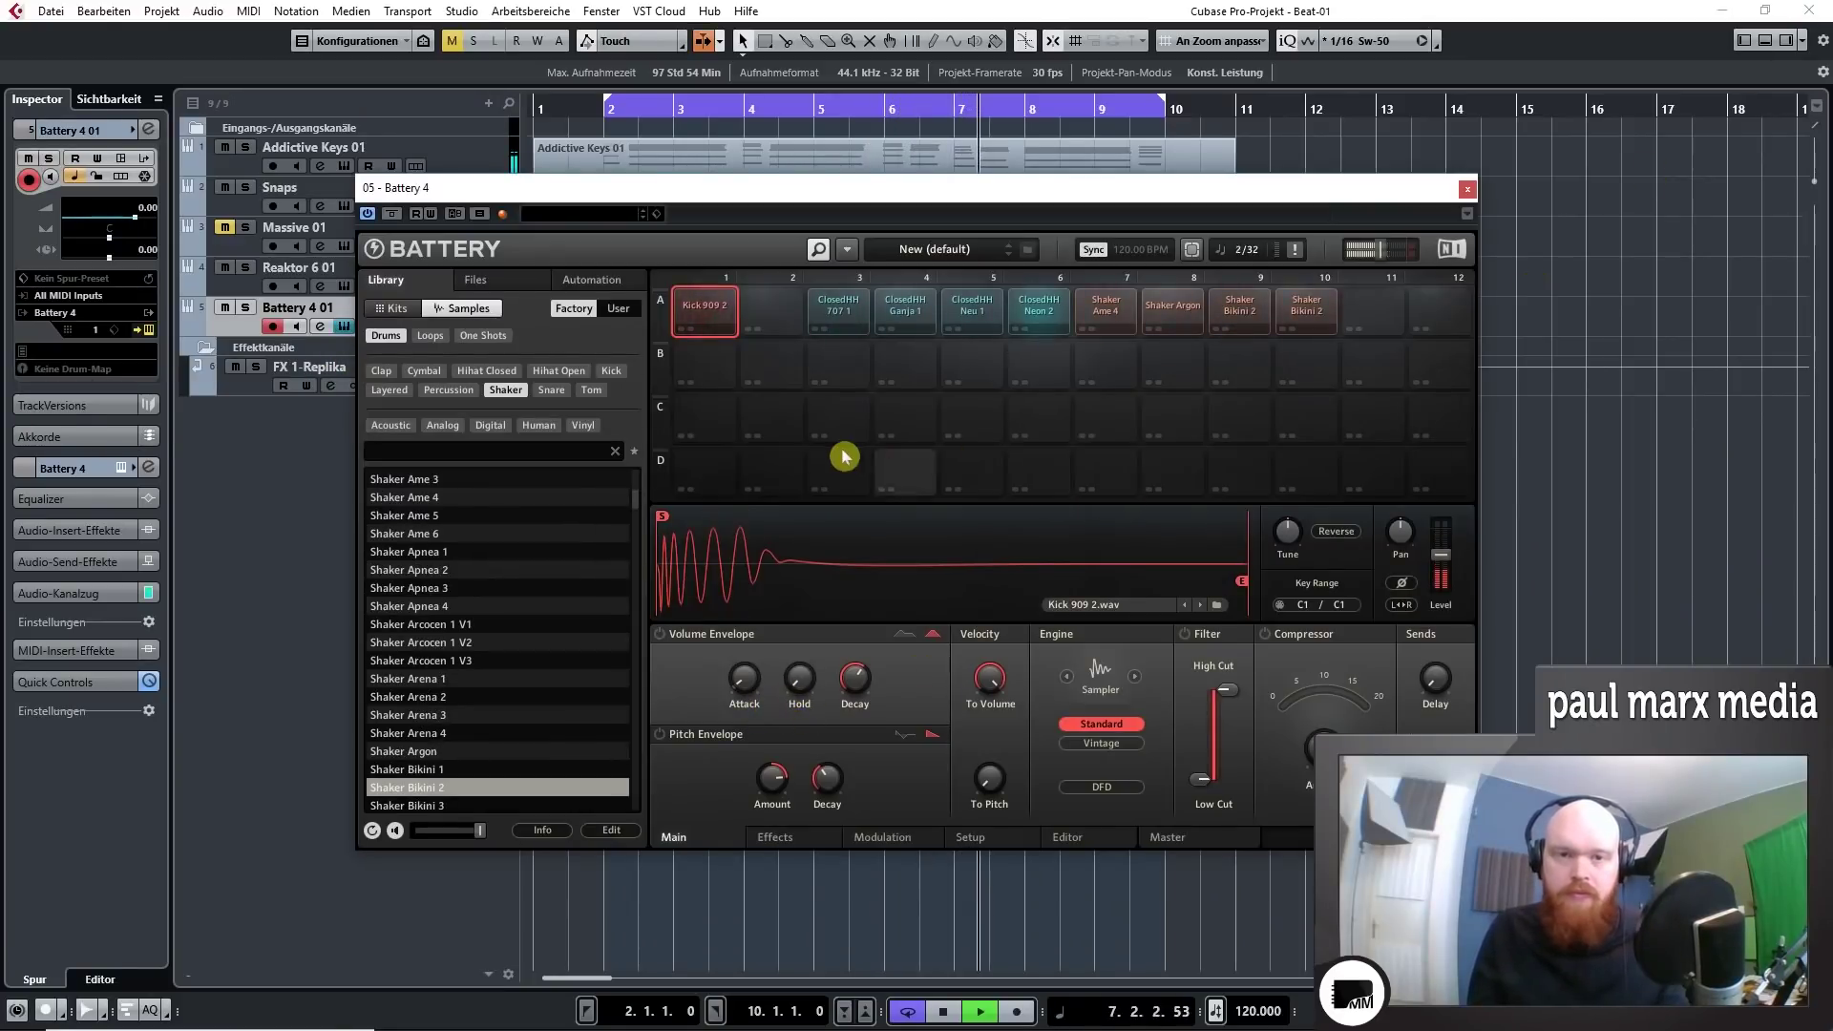
pyautogui.click(1043, 316)
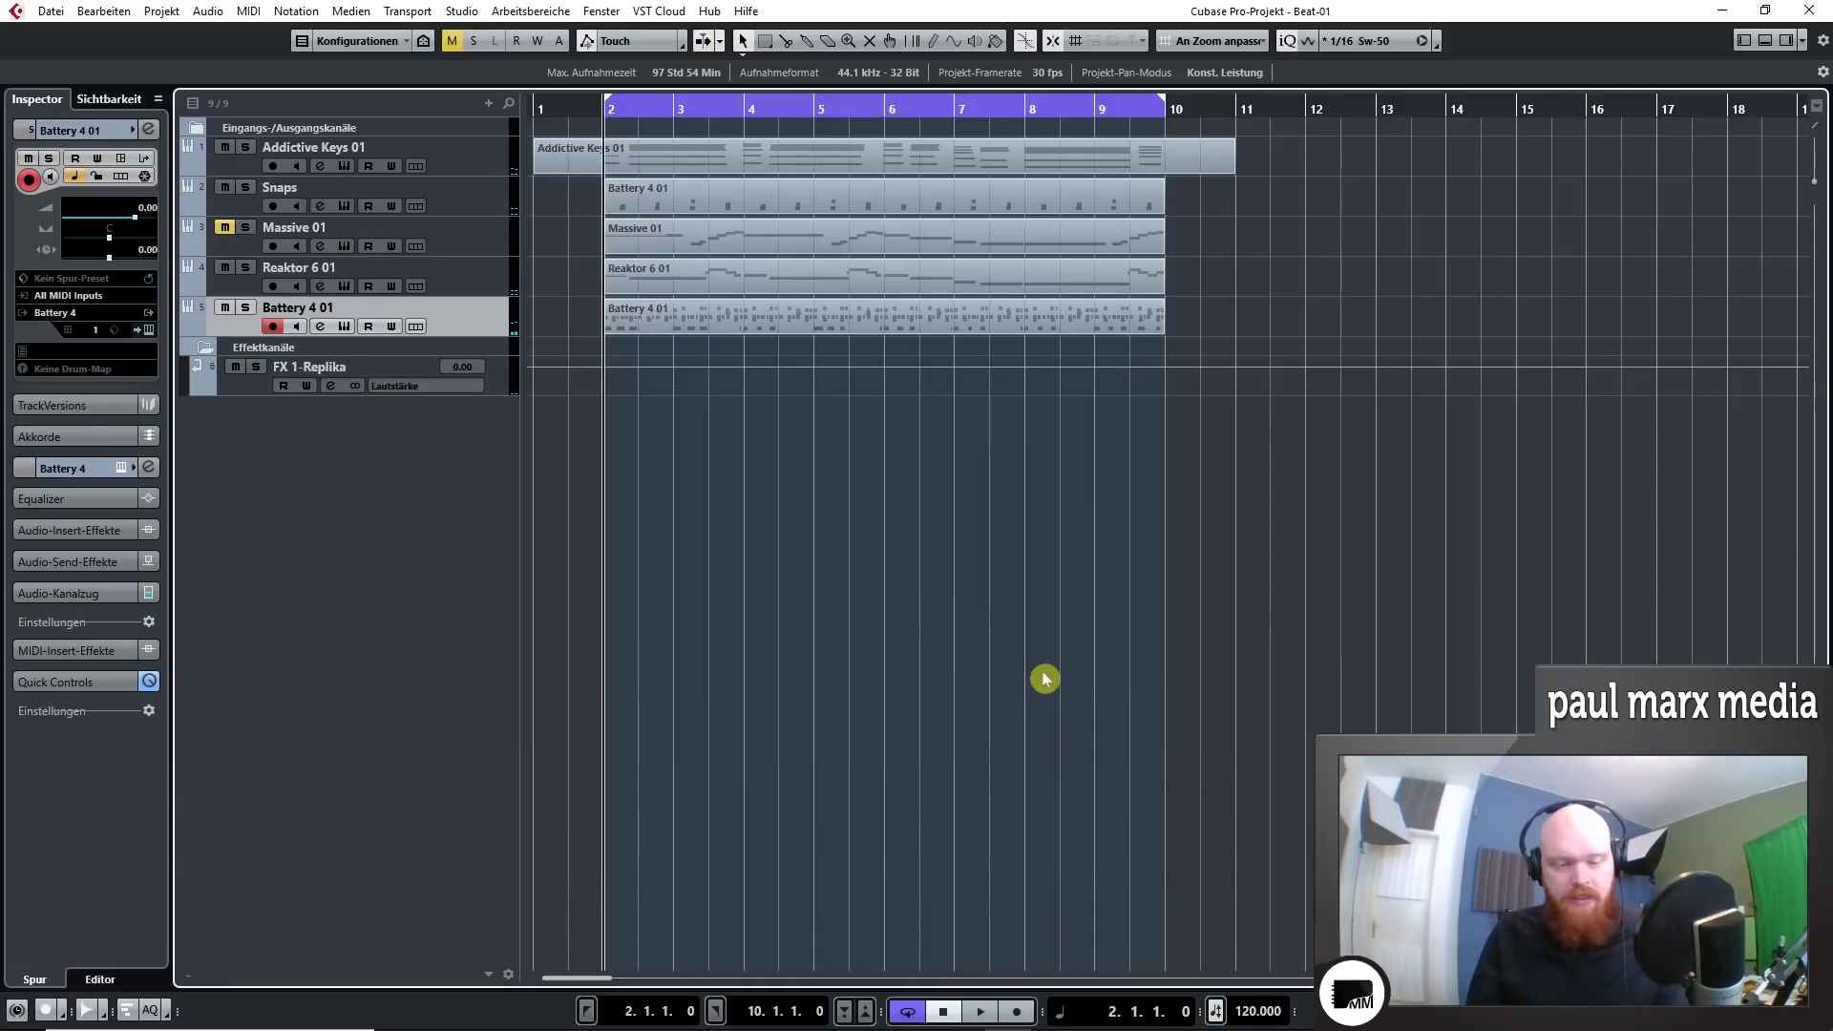
# Step: Add an instrument track with Kontakt 5 and start recording on it
pyautogui.press('t')
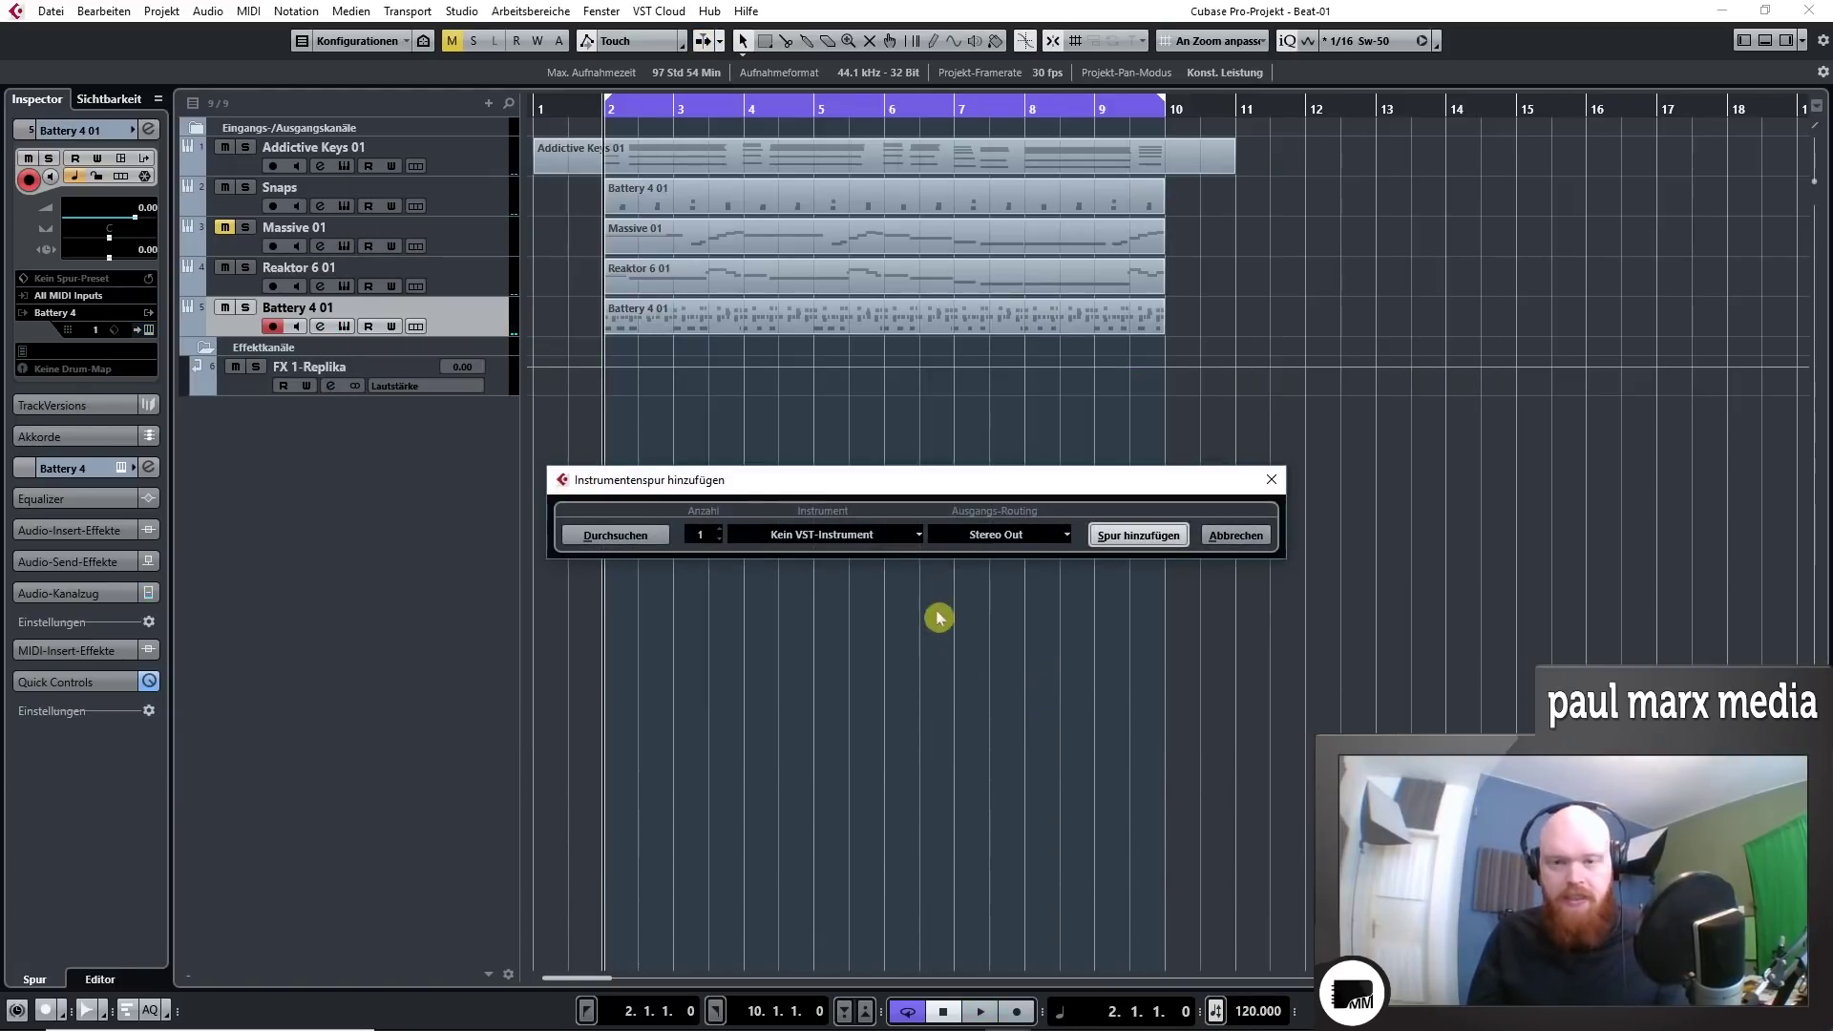
pyautogui.click(869, 538)
pyautogui.write('kont')
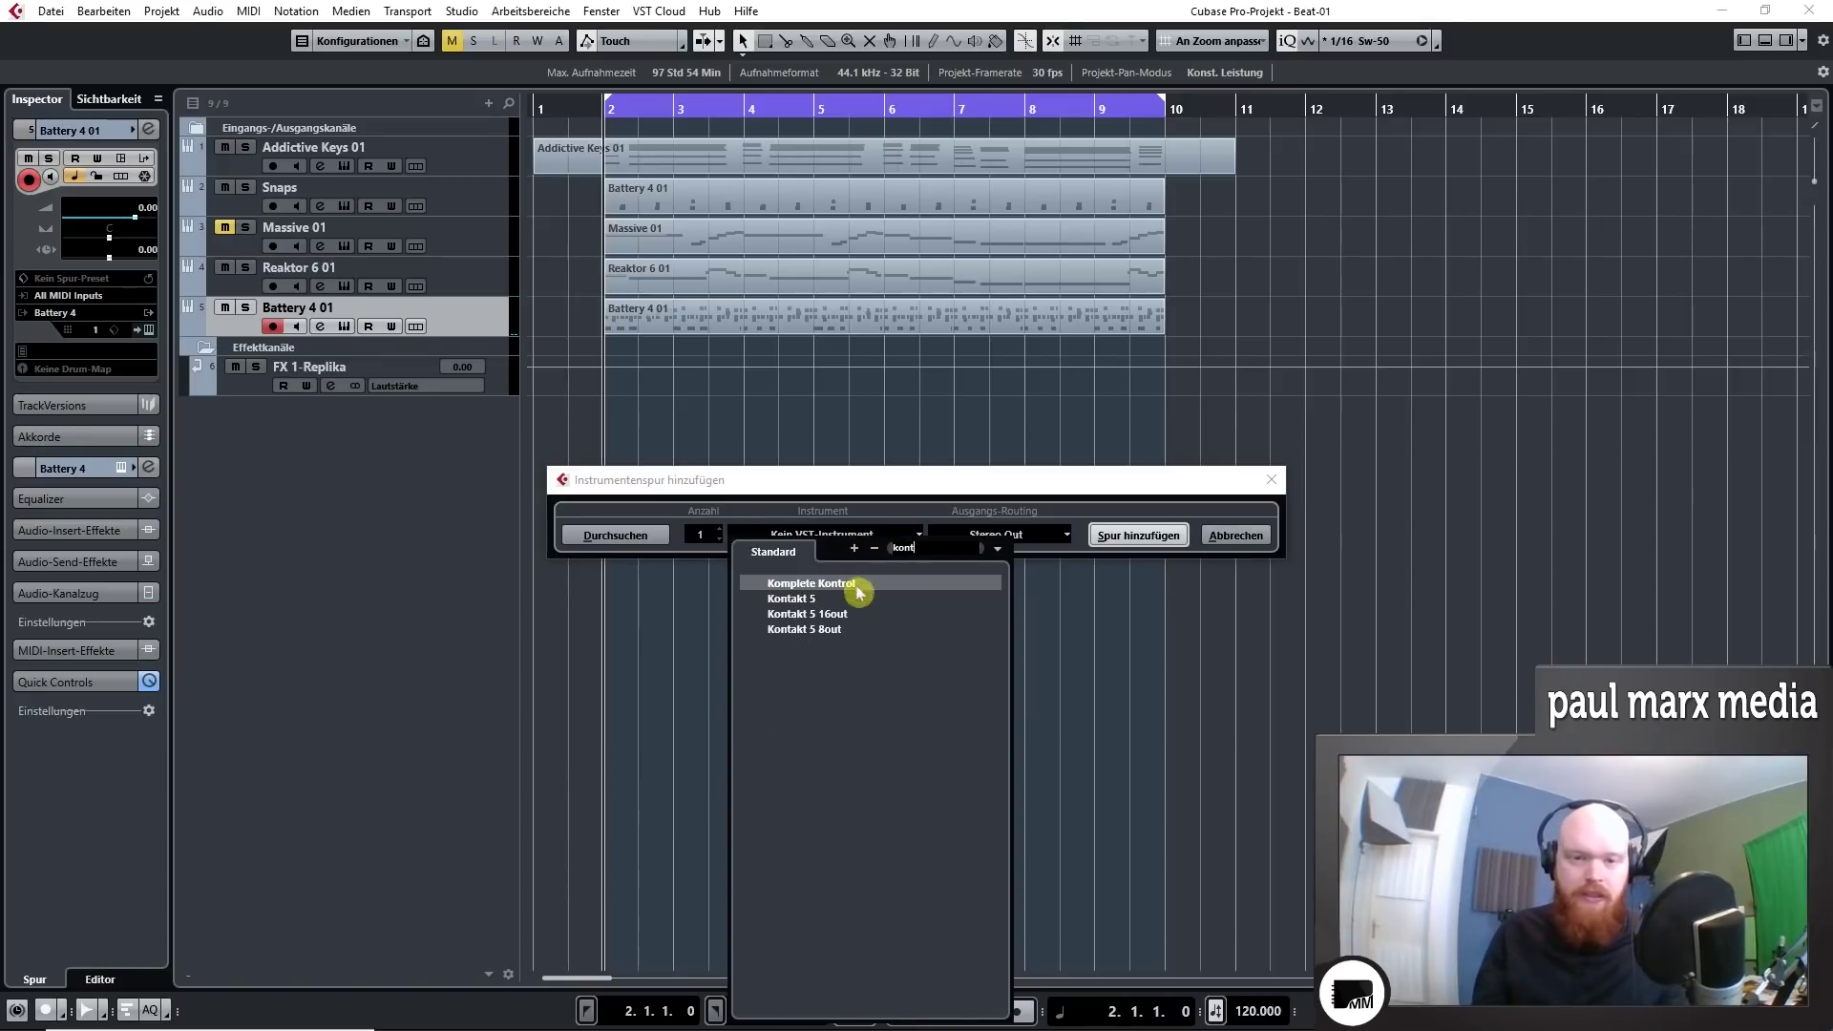
pyautogui.click(801, 600)
pyautogui.click(1158, 533)
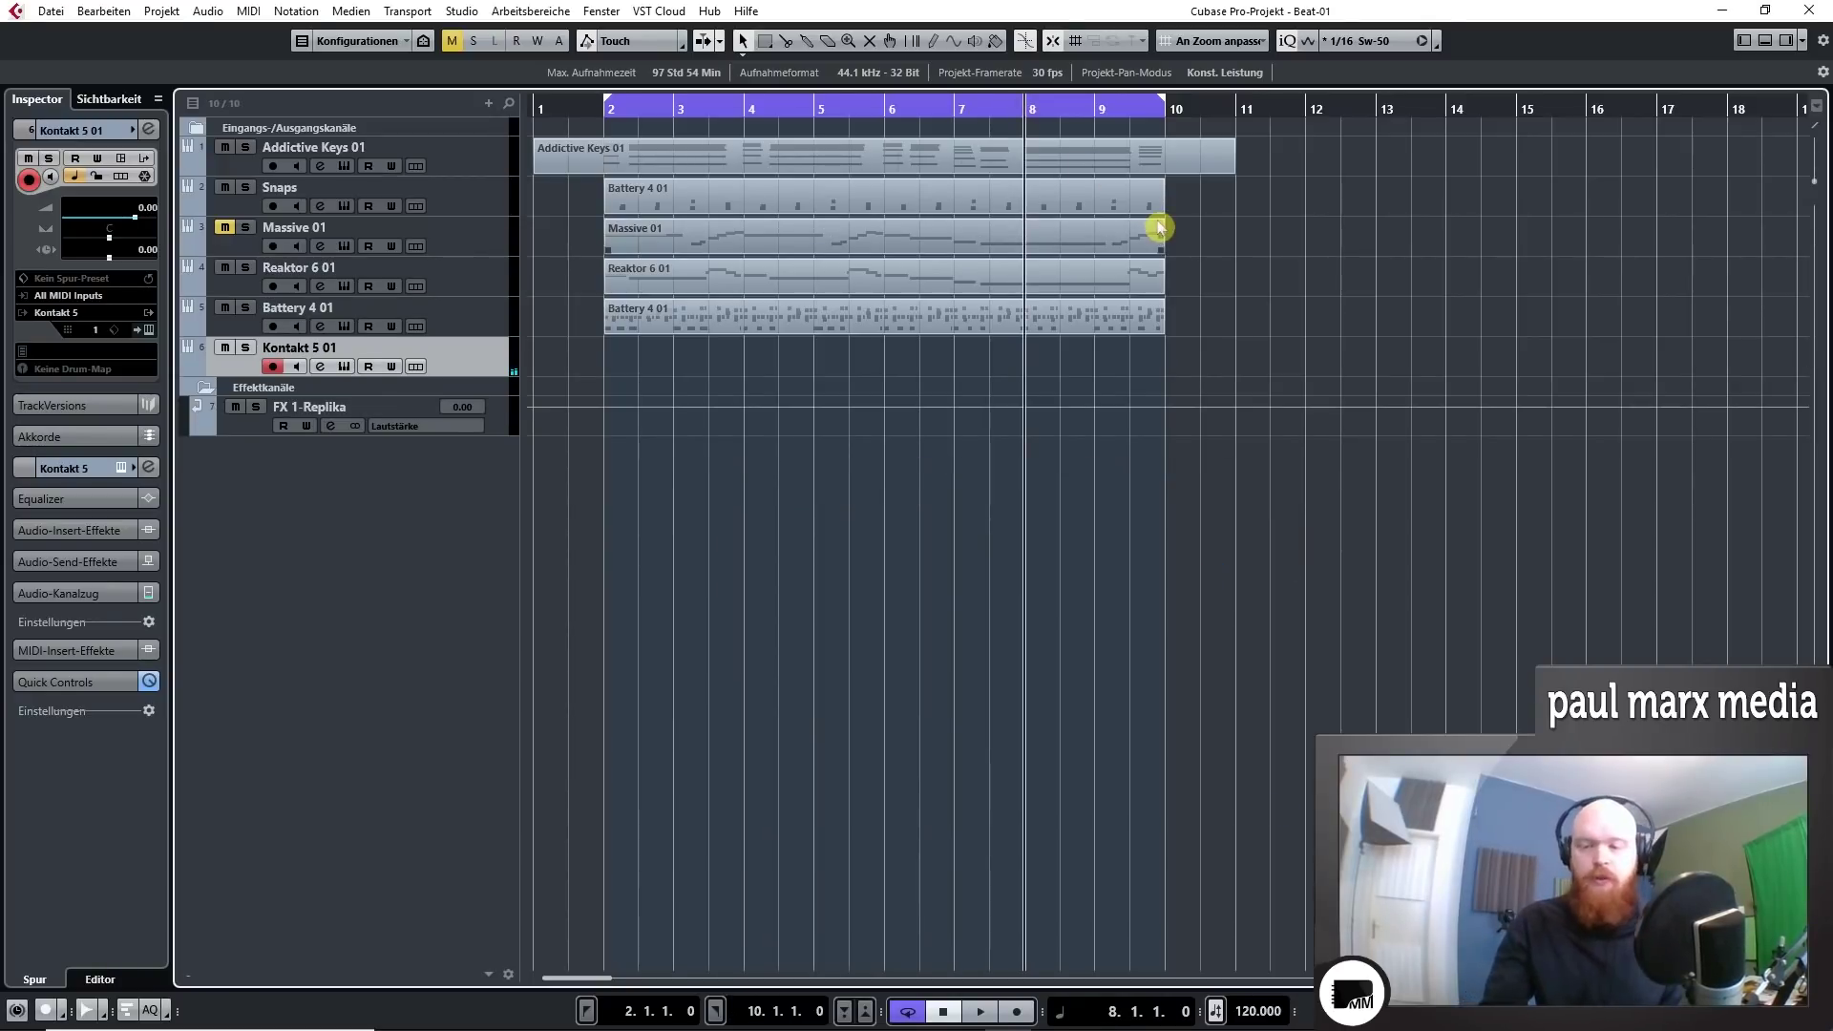
pyautogui.press('KP_Multiply')
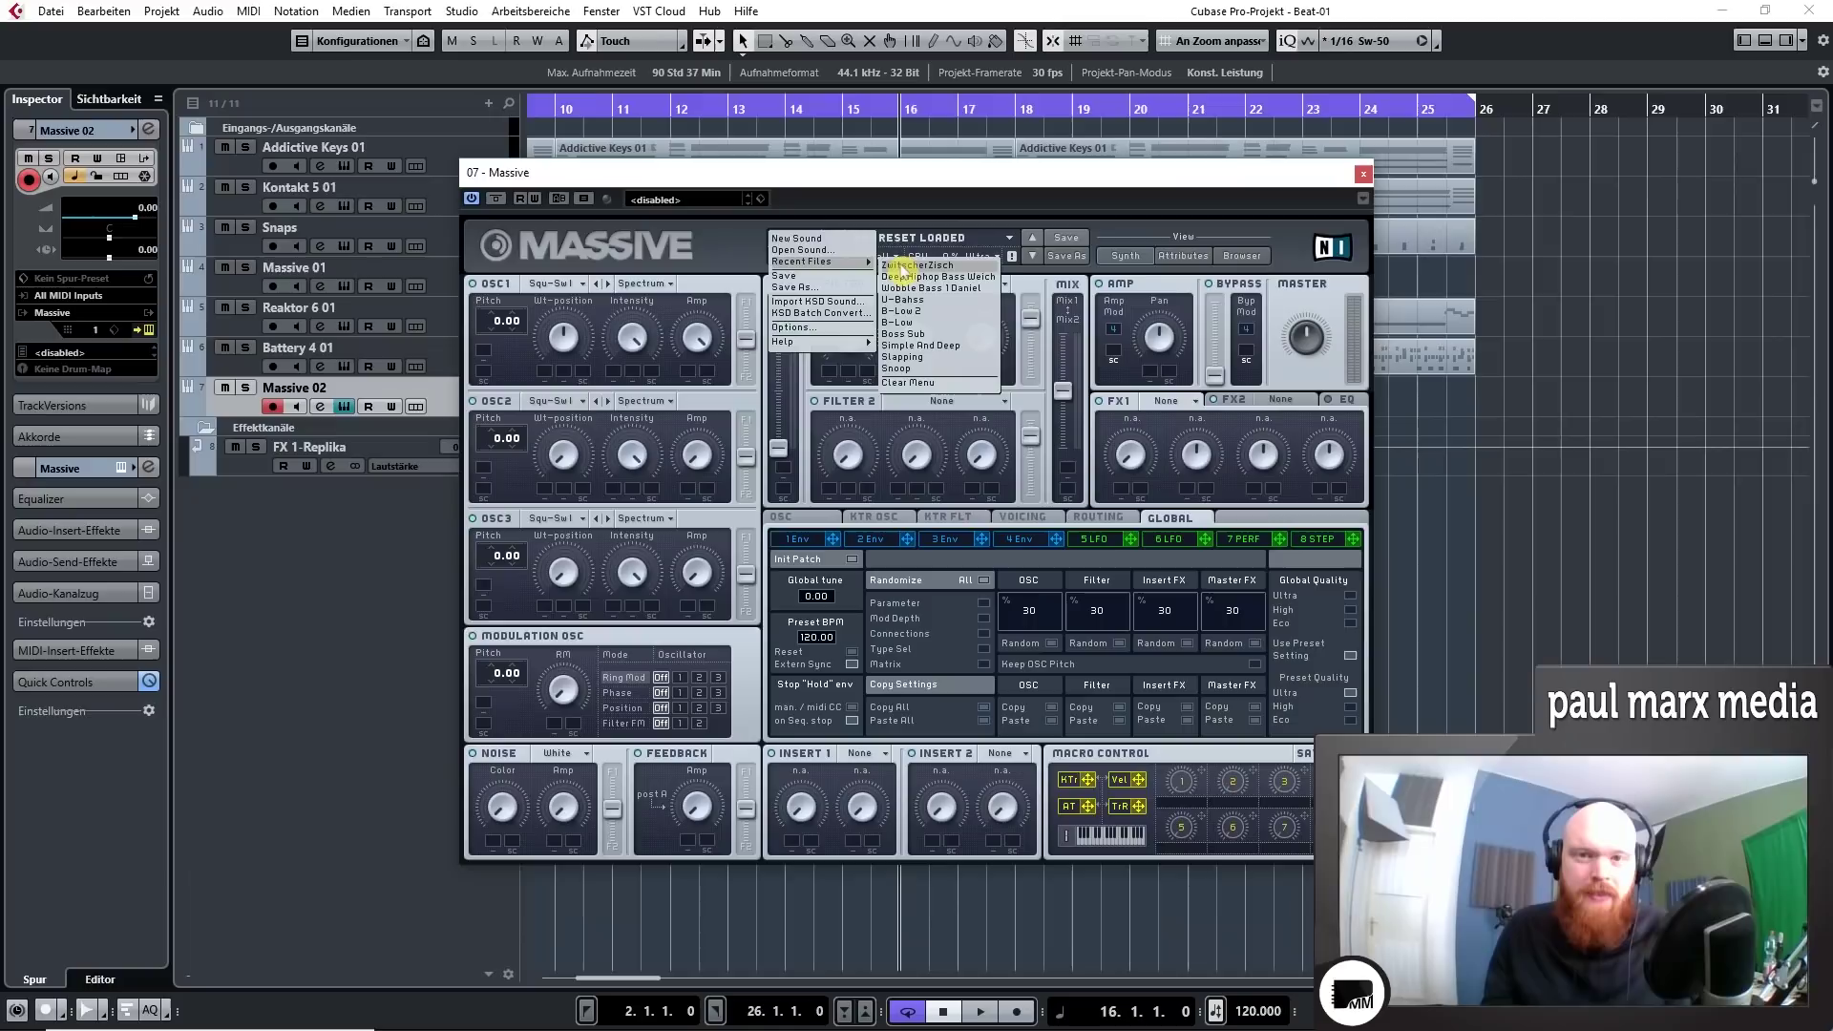
# Step: Load the recently used Zwitscherzisch sound in Massive and close the synth window
pyautogui.click(902, 266)
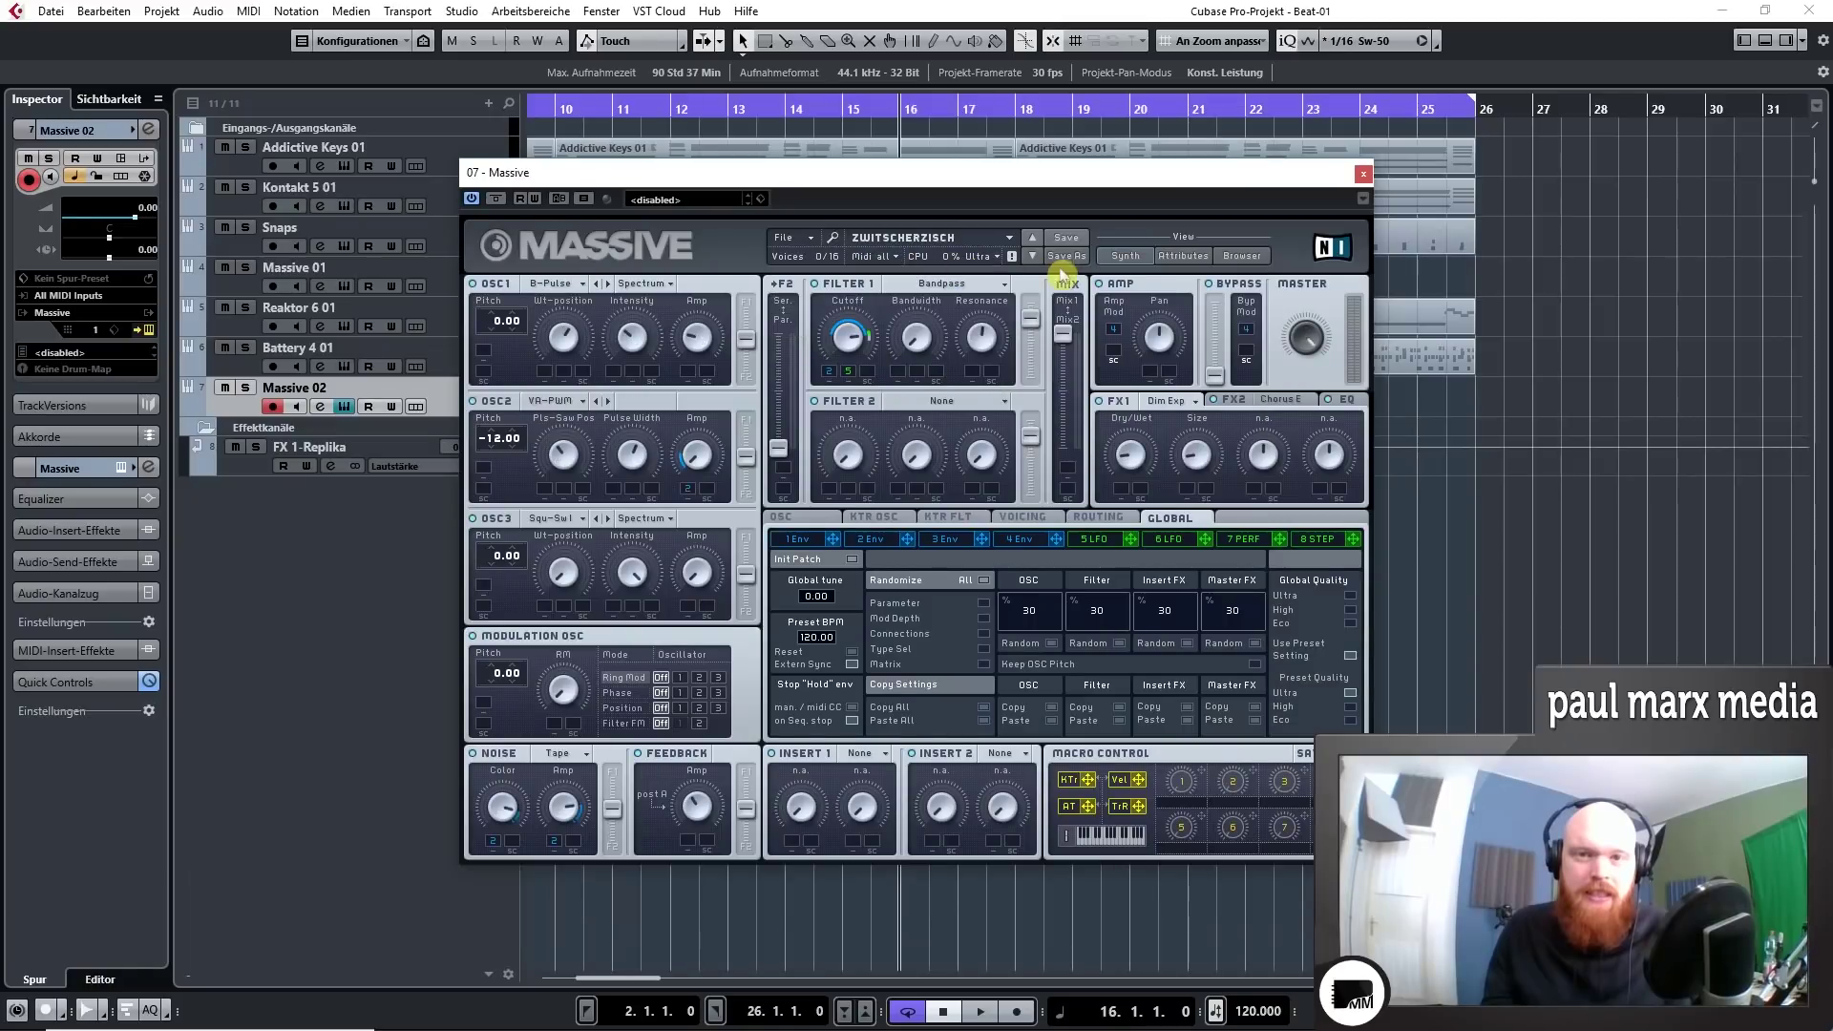
pyautogui.click(1364, 176)
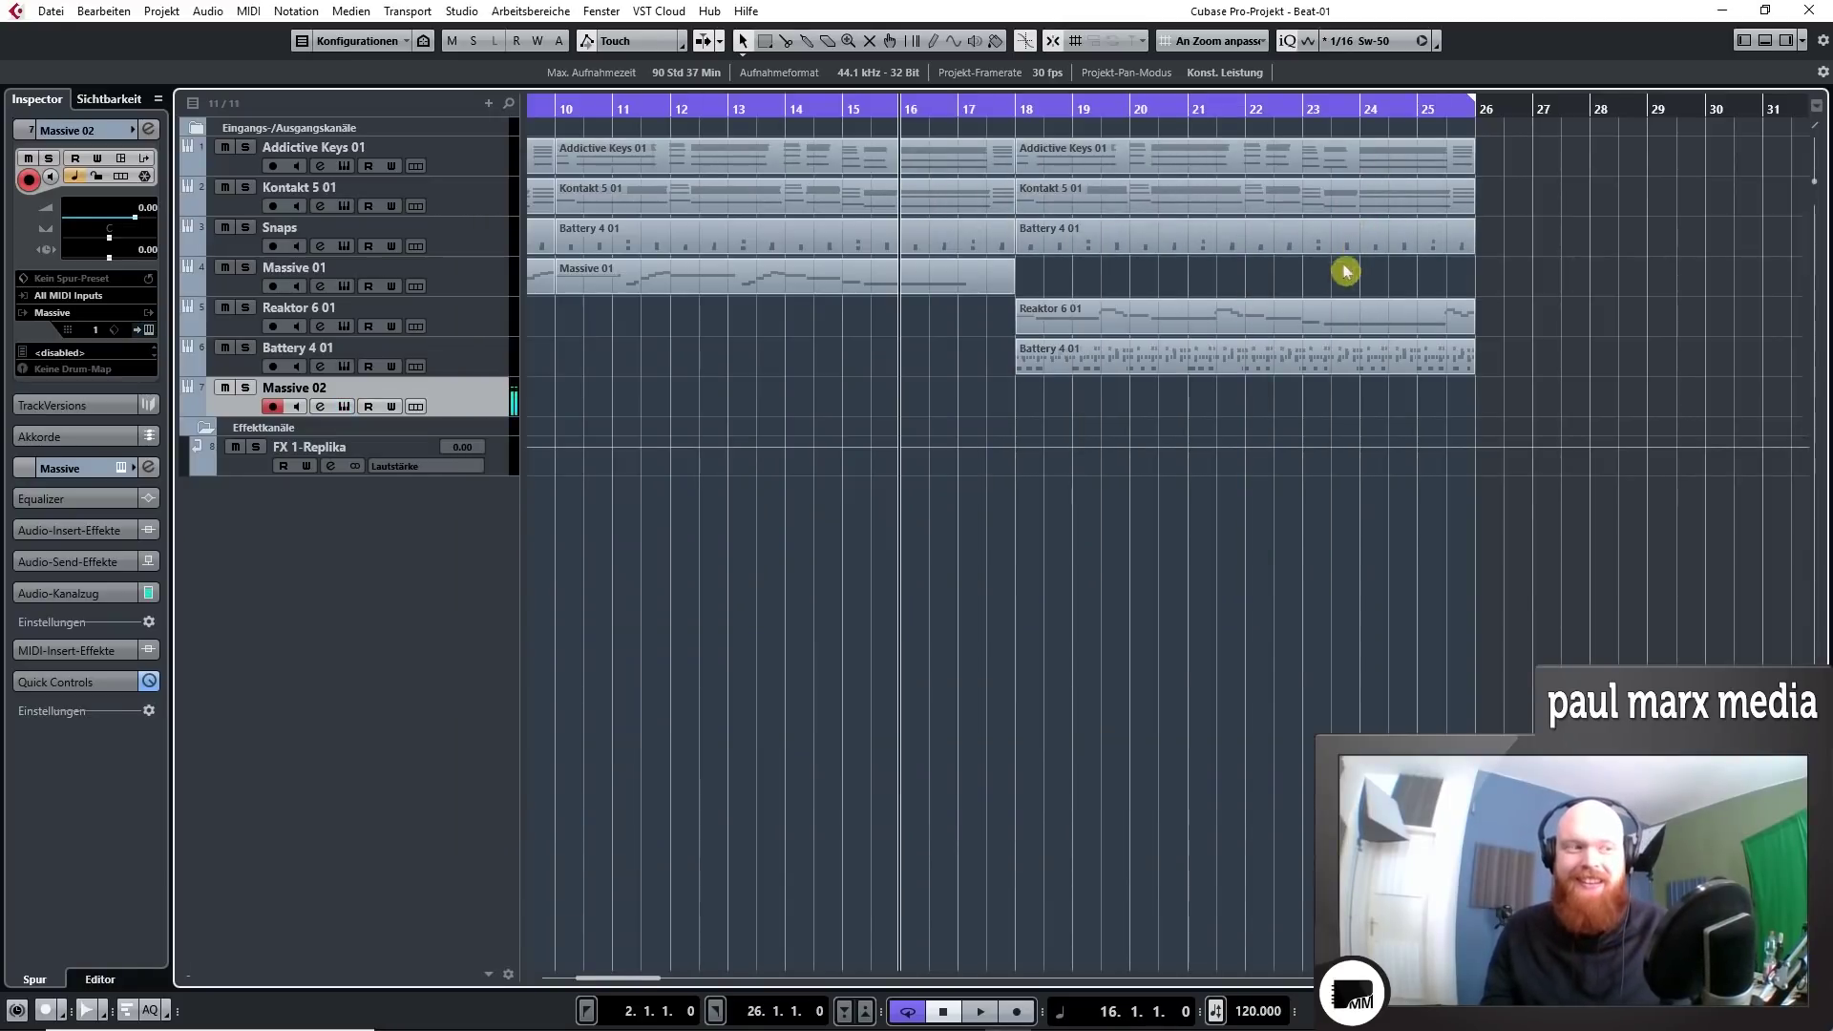
# Step: Draw an empty MIDI part on the Massive 02 track from bar 16 to bar 20 and open it in the note editor
pyautogui.rightClick(965, 592)
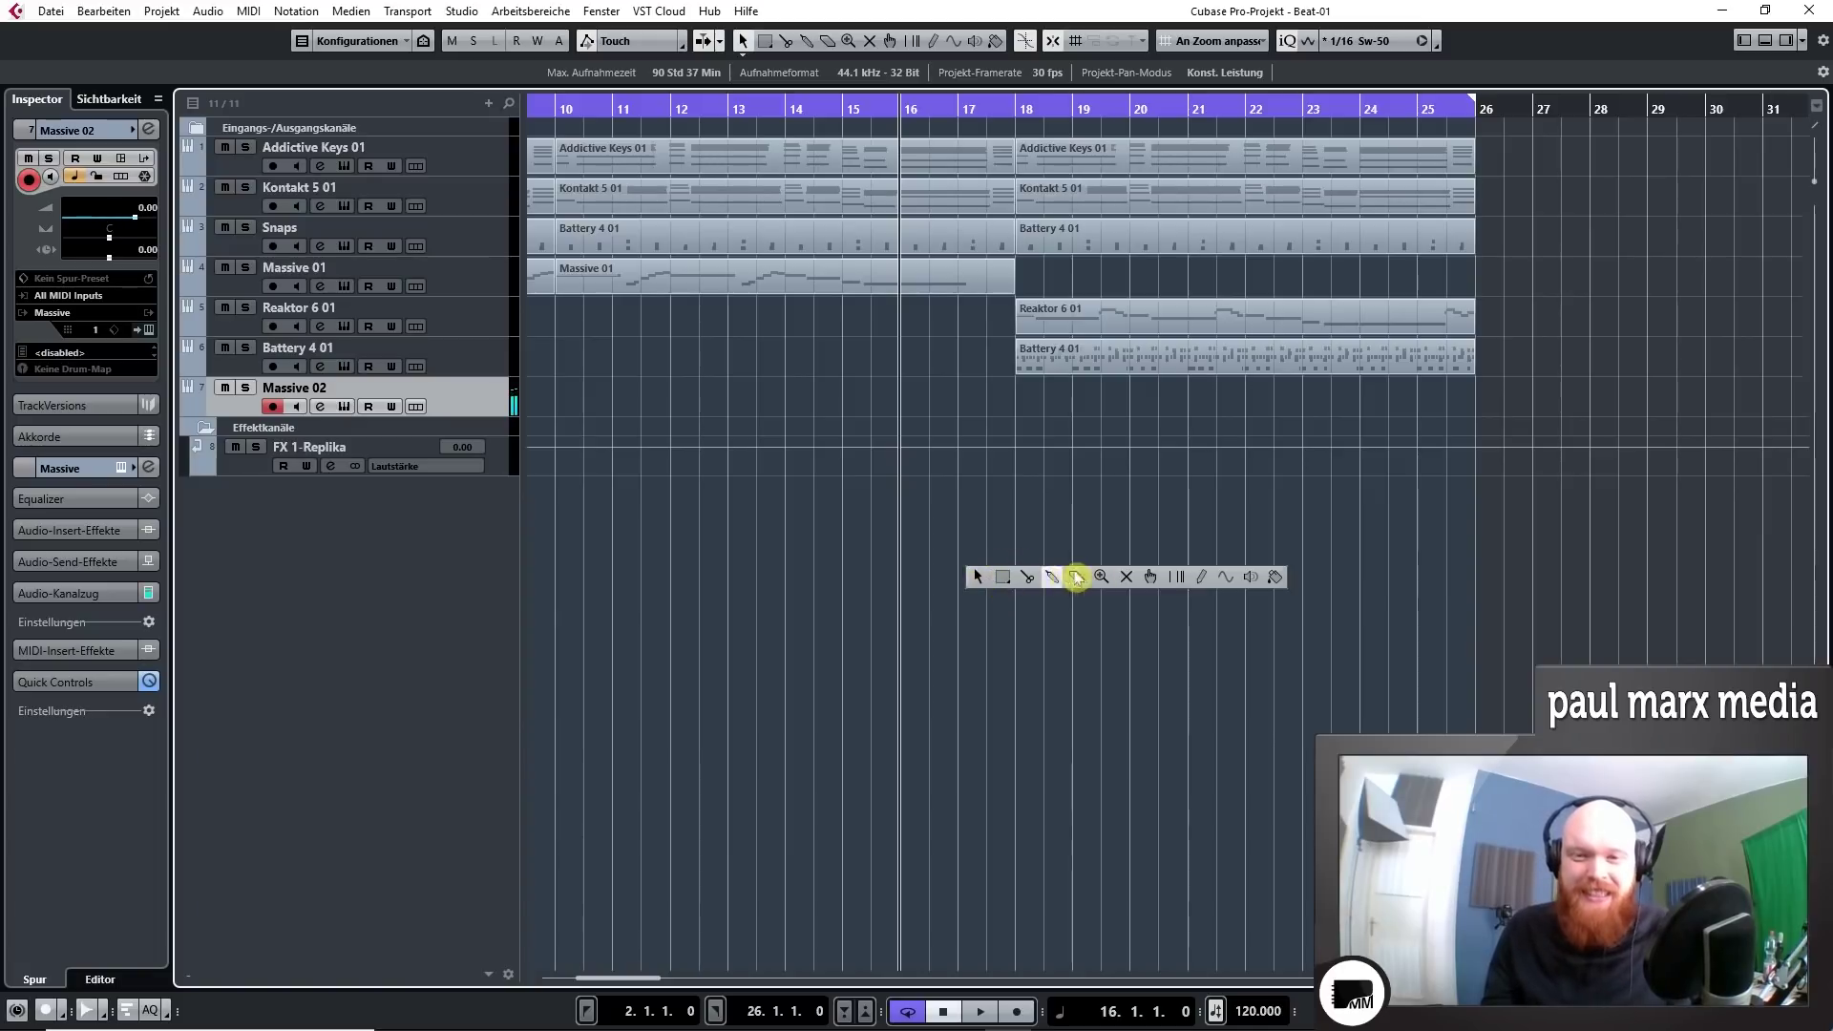
pyautogui.click(1182, 576)
pyautogui.moveTo(925, 399); pyautogui.dragTo(1119, 397)
pyautogui.press('1')
pyautogui.click(1003, 412)
pyautogui.doubleClick(1002, 413)
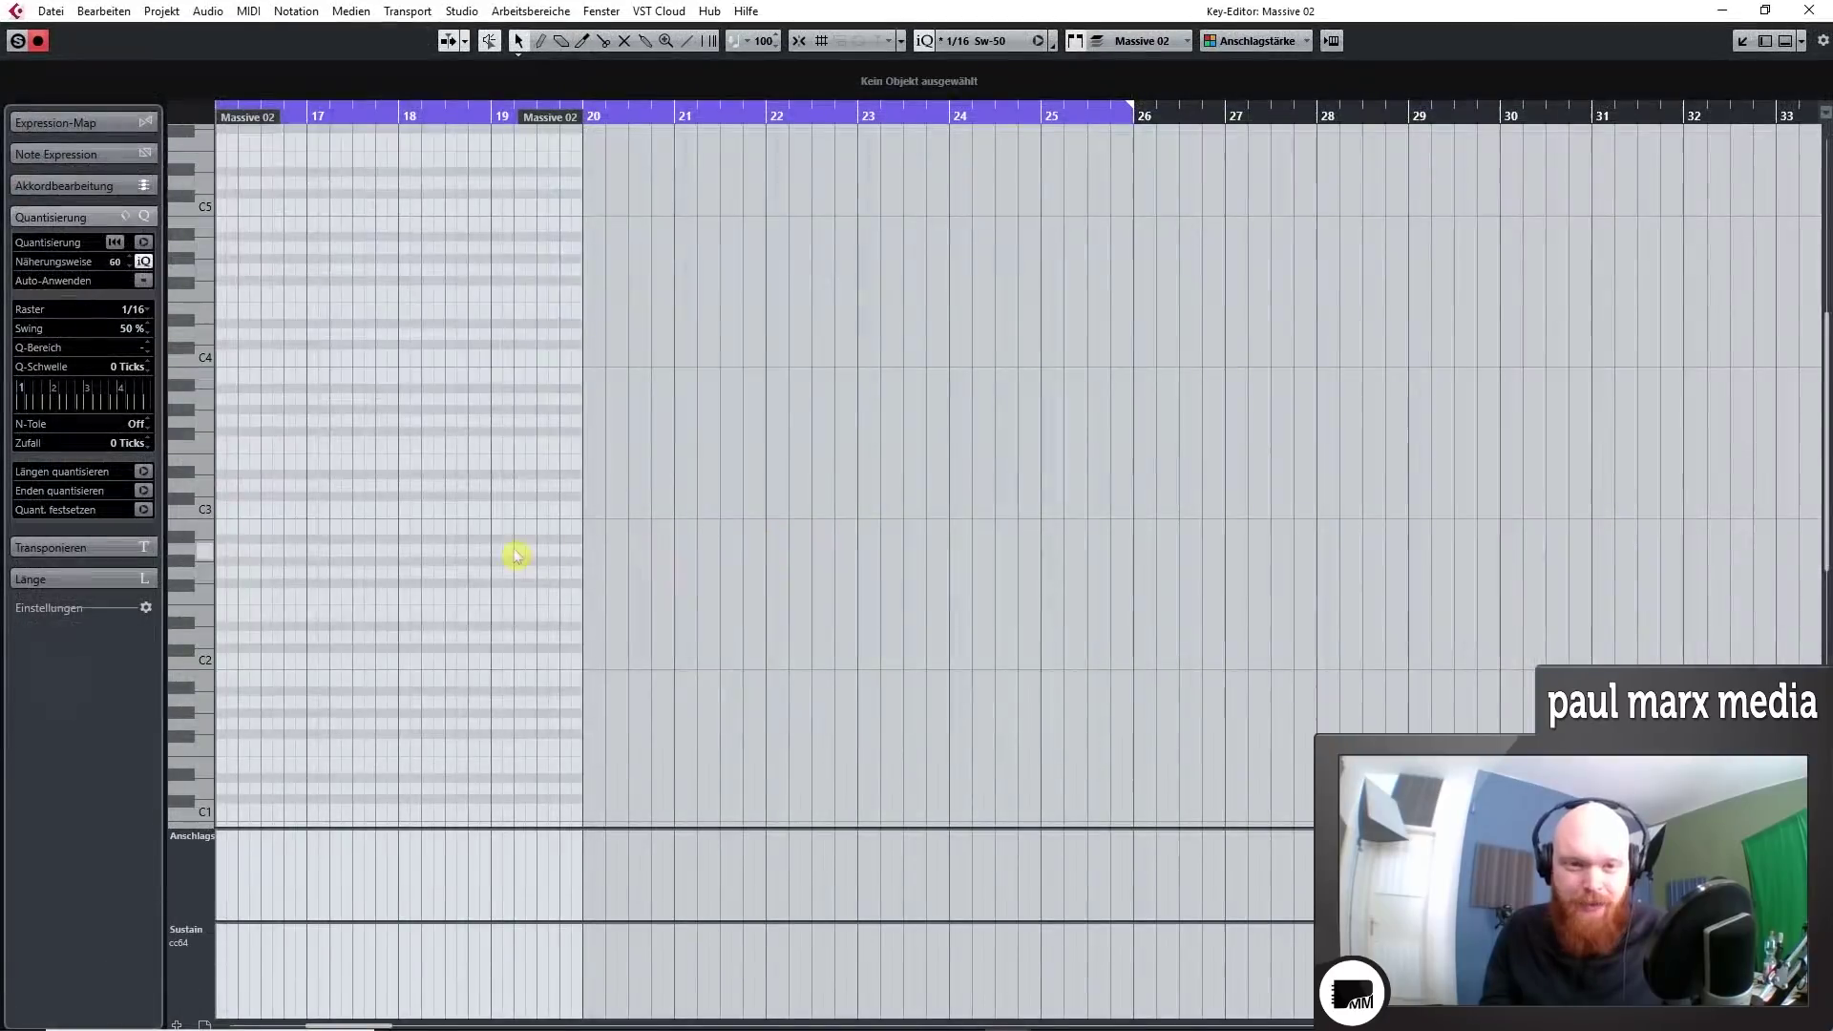
# Step: Draw a one-bar note from bar 17 to bar 18 in the Massive 02 part
pyautogui.scroll(4, 403, 569)
pyautogui.rightClick(410, 569)
pyautogui.click(421, 565)
pyautogui.moveTo(421, 508); pyautogui.dragTo(663, 506)
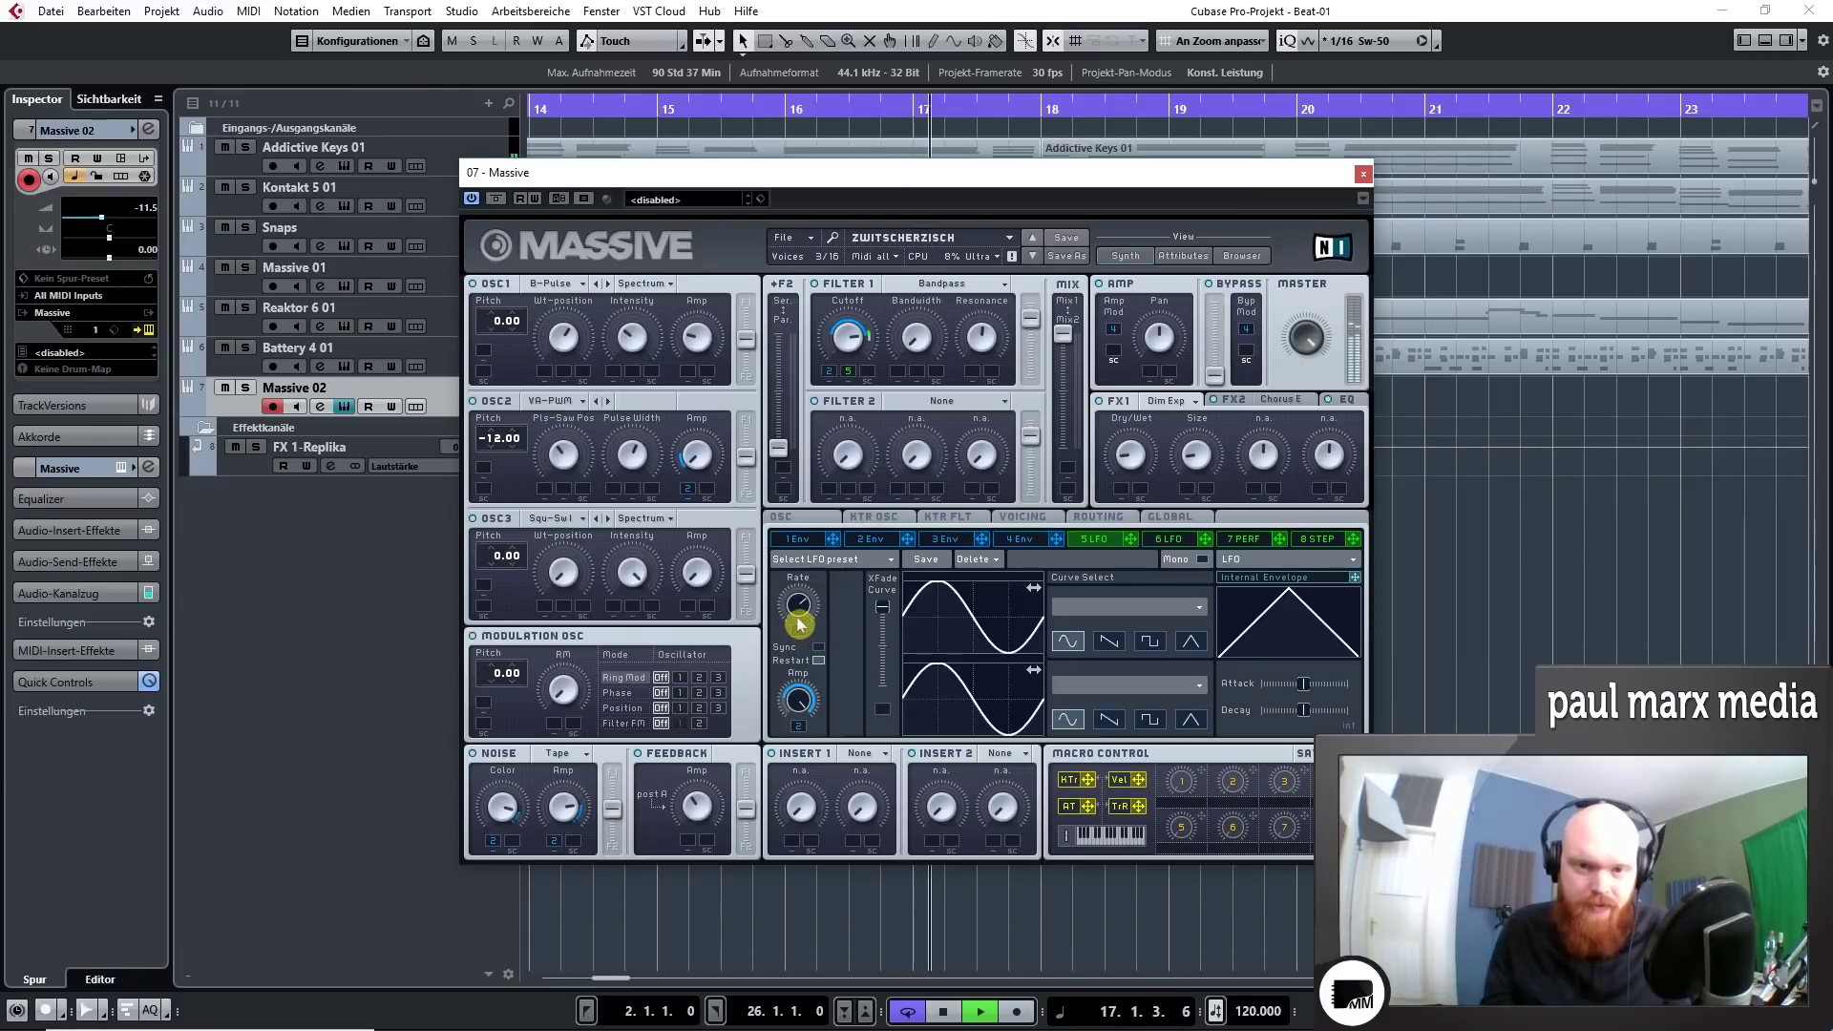
# Step: Adjust the rate of LFO 5 in Massive during playback, stop playback and close the synth window
pyautogui.click(805, 615)
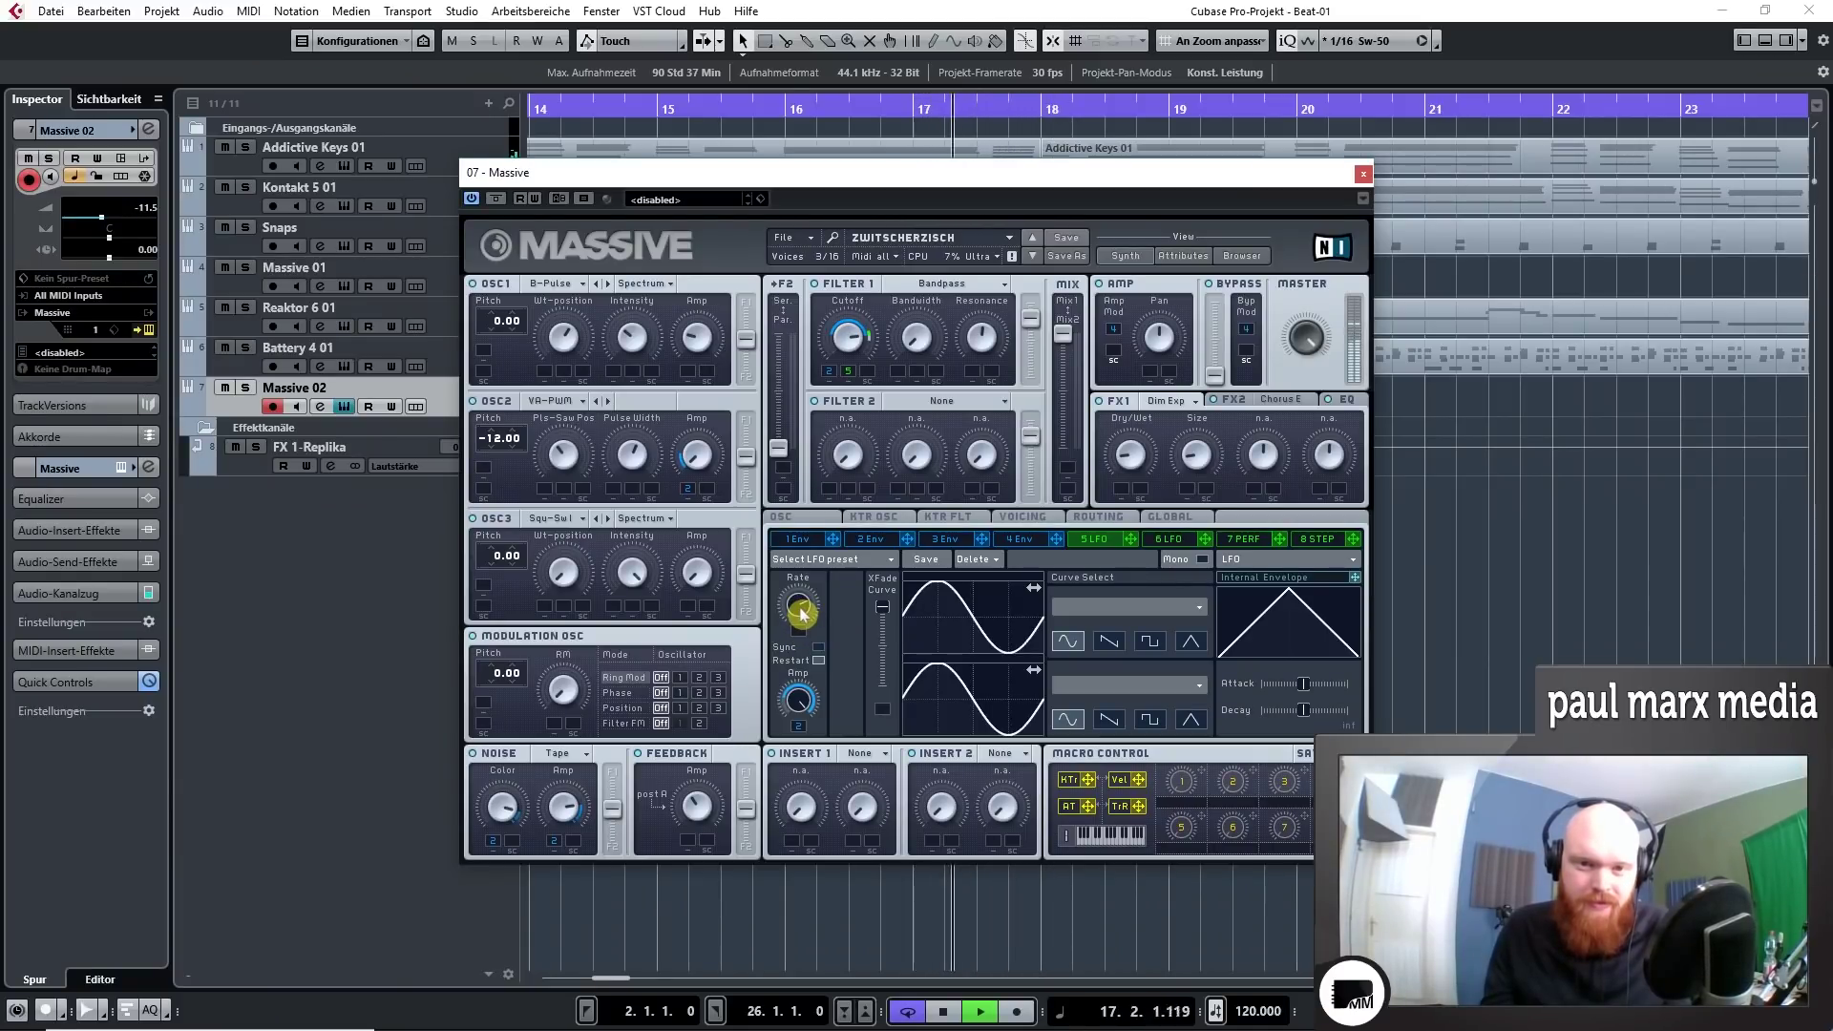
pyautogui.press('space')
pyautogui.hotkey('ctrl', 'w')
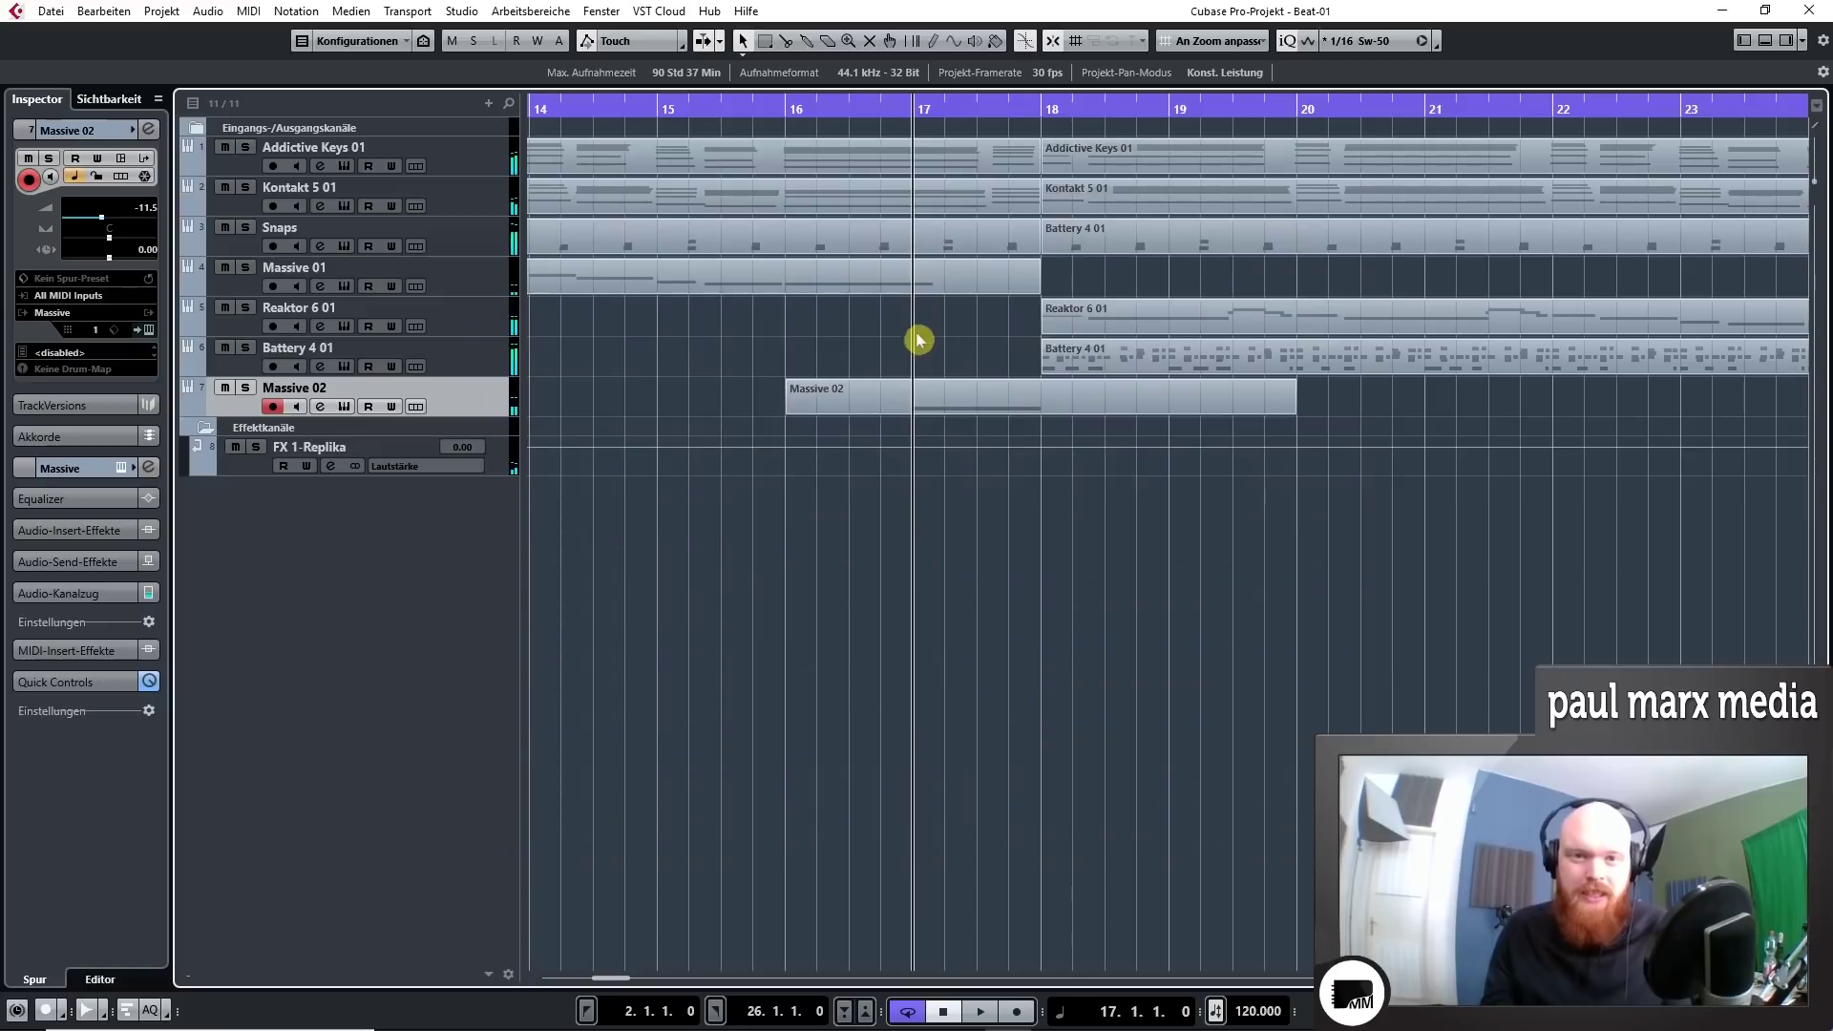
# Step: Add an instrument track with Kontakt 5 as its instrument
pyautogui.press('t')
pyautogui.click(862, 536)
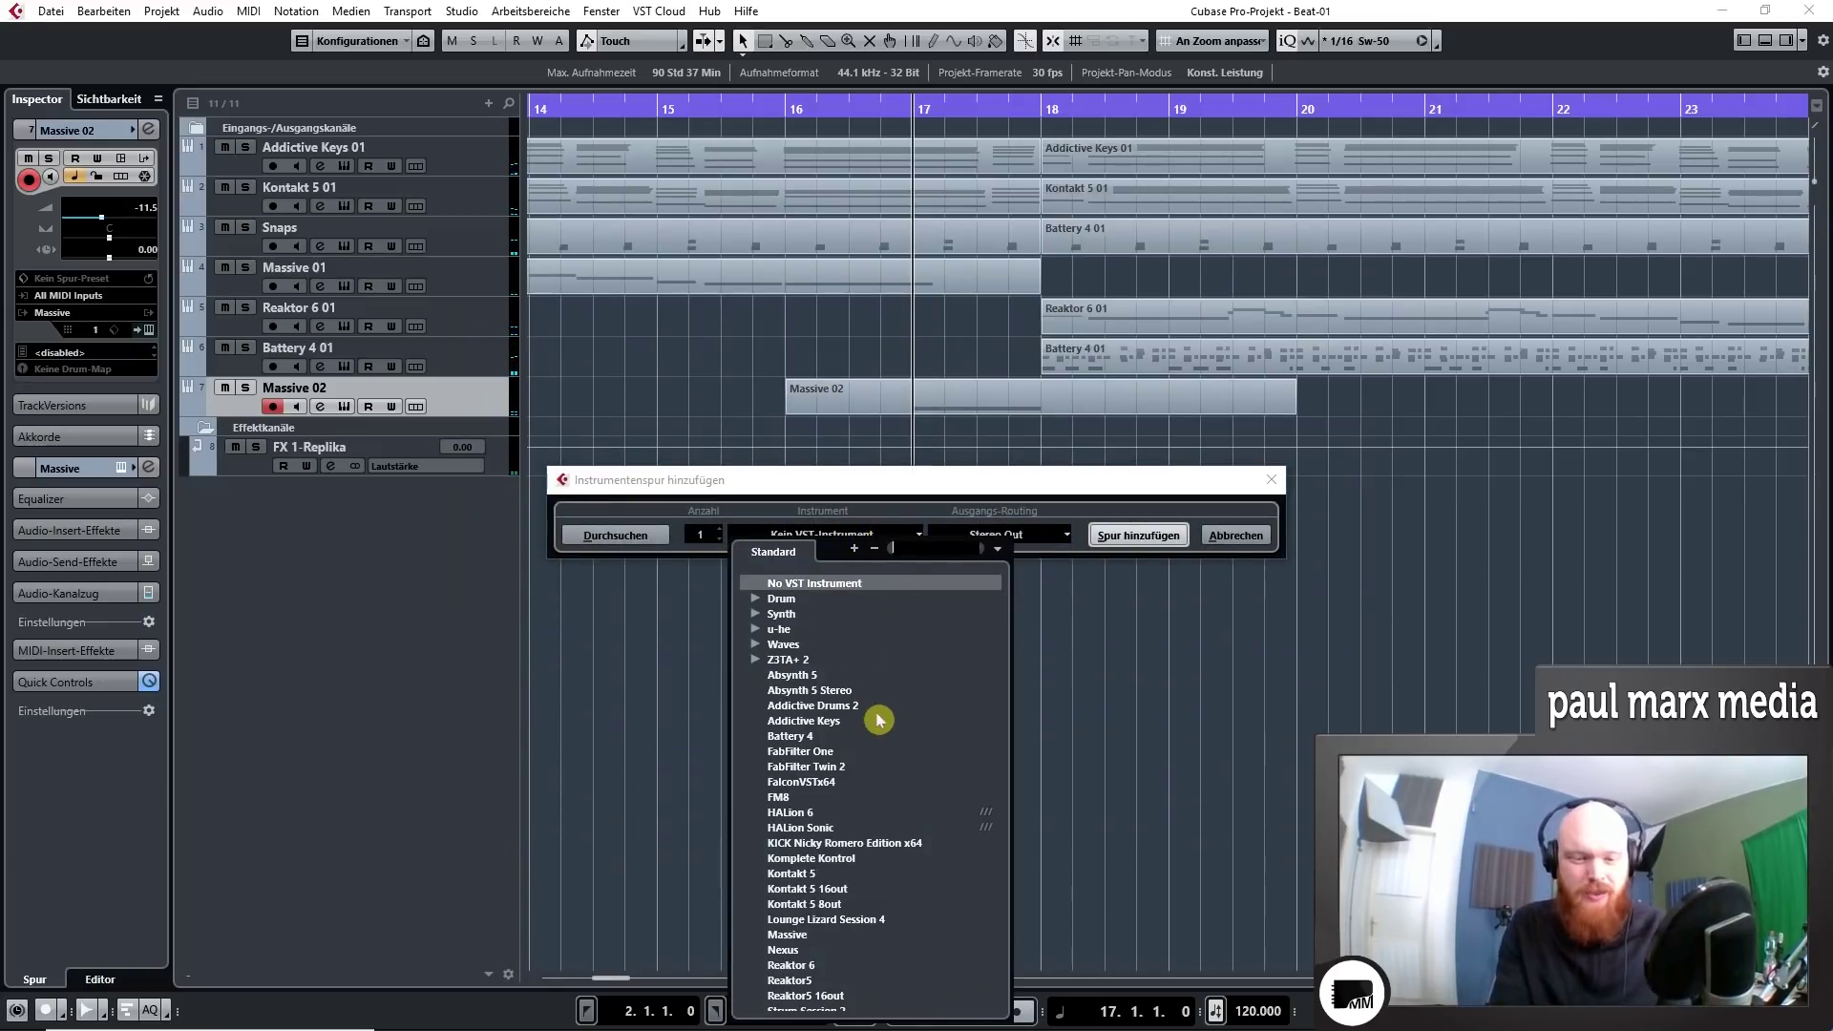
pyautogui.write('kon')
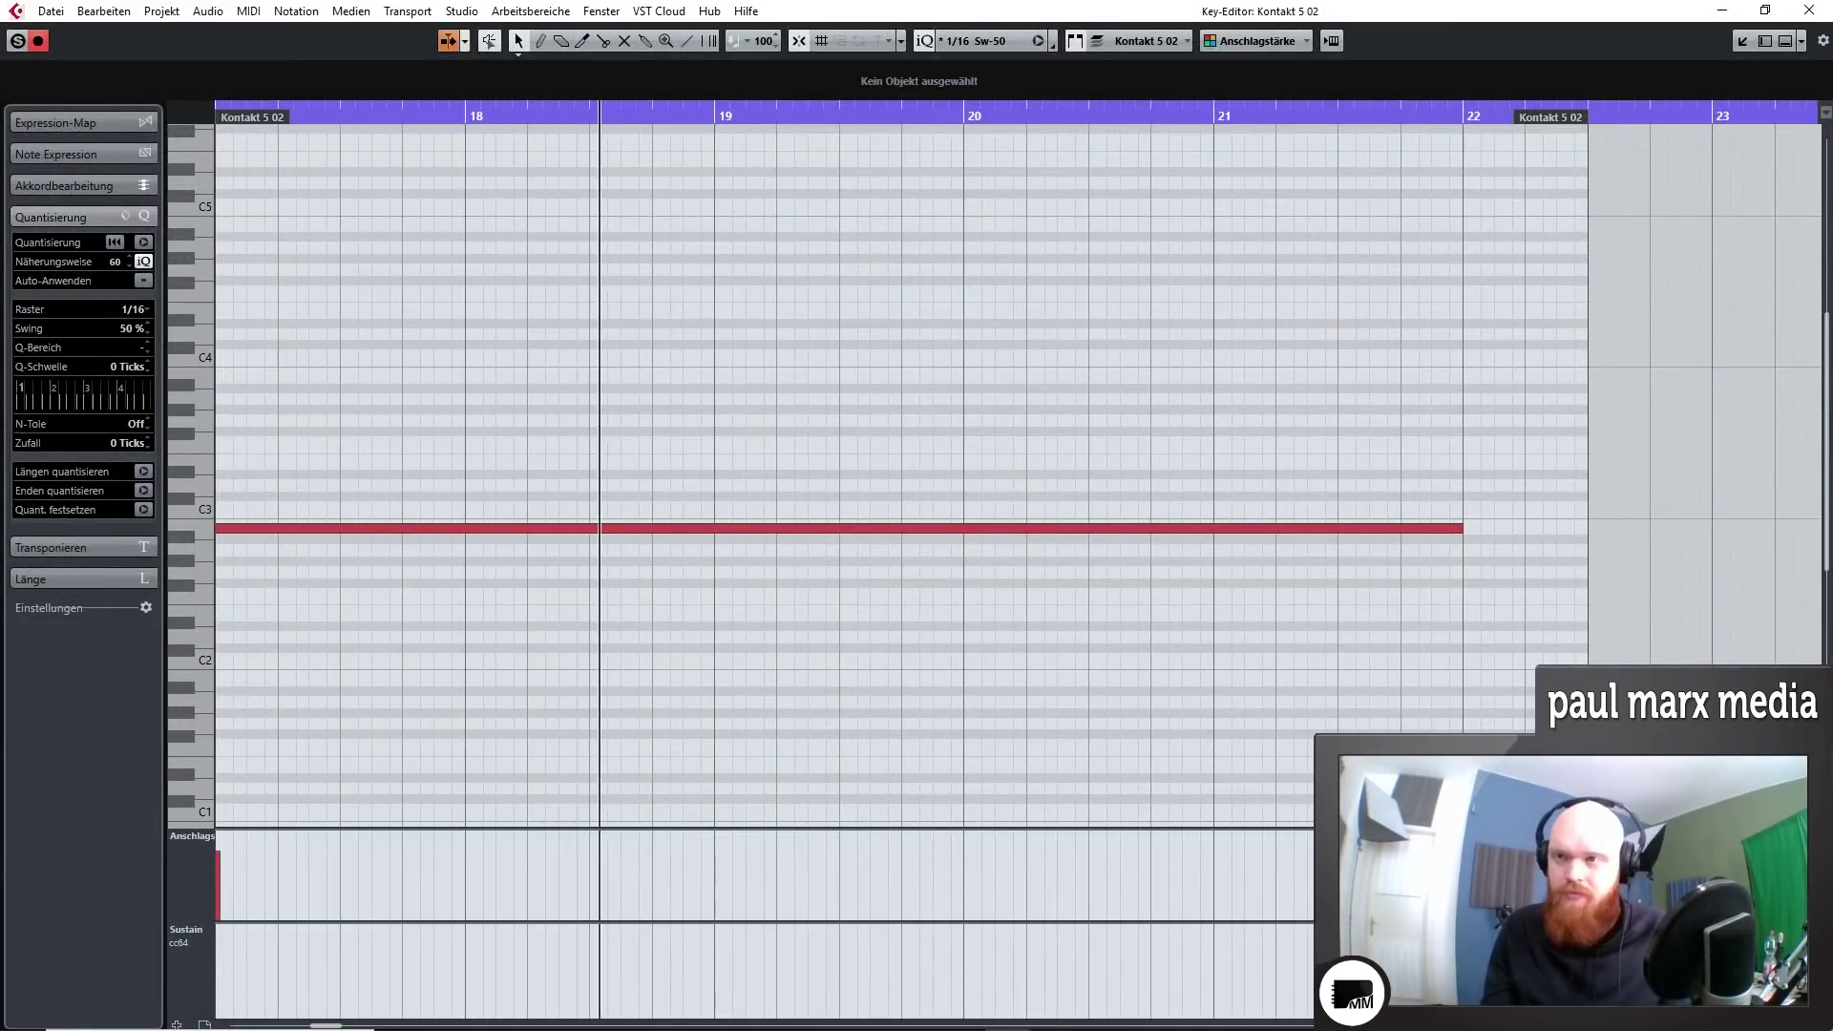
# Step: Close the note editor and lower the Kontakt 5 02 track volume to -11.8 while playing the arrangement
pyautogui.click(1809, 11)
pyautogui.press('space')
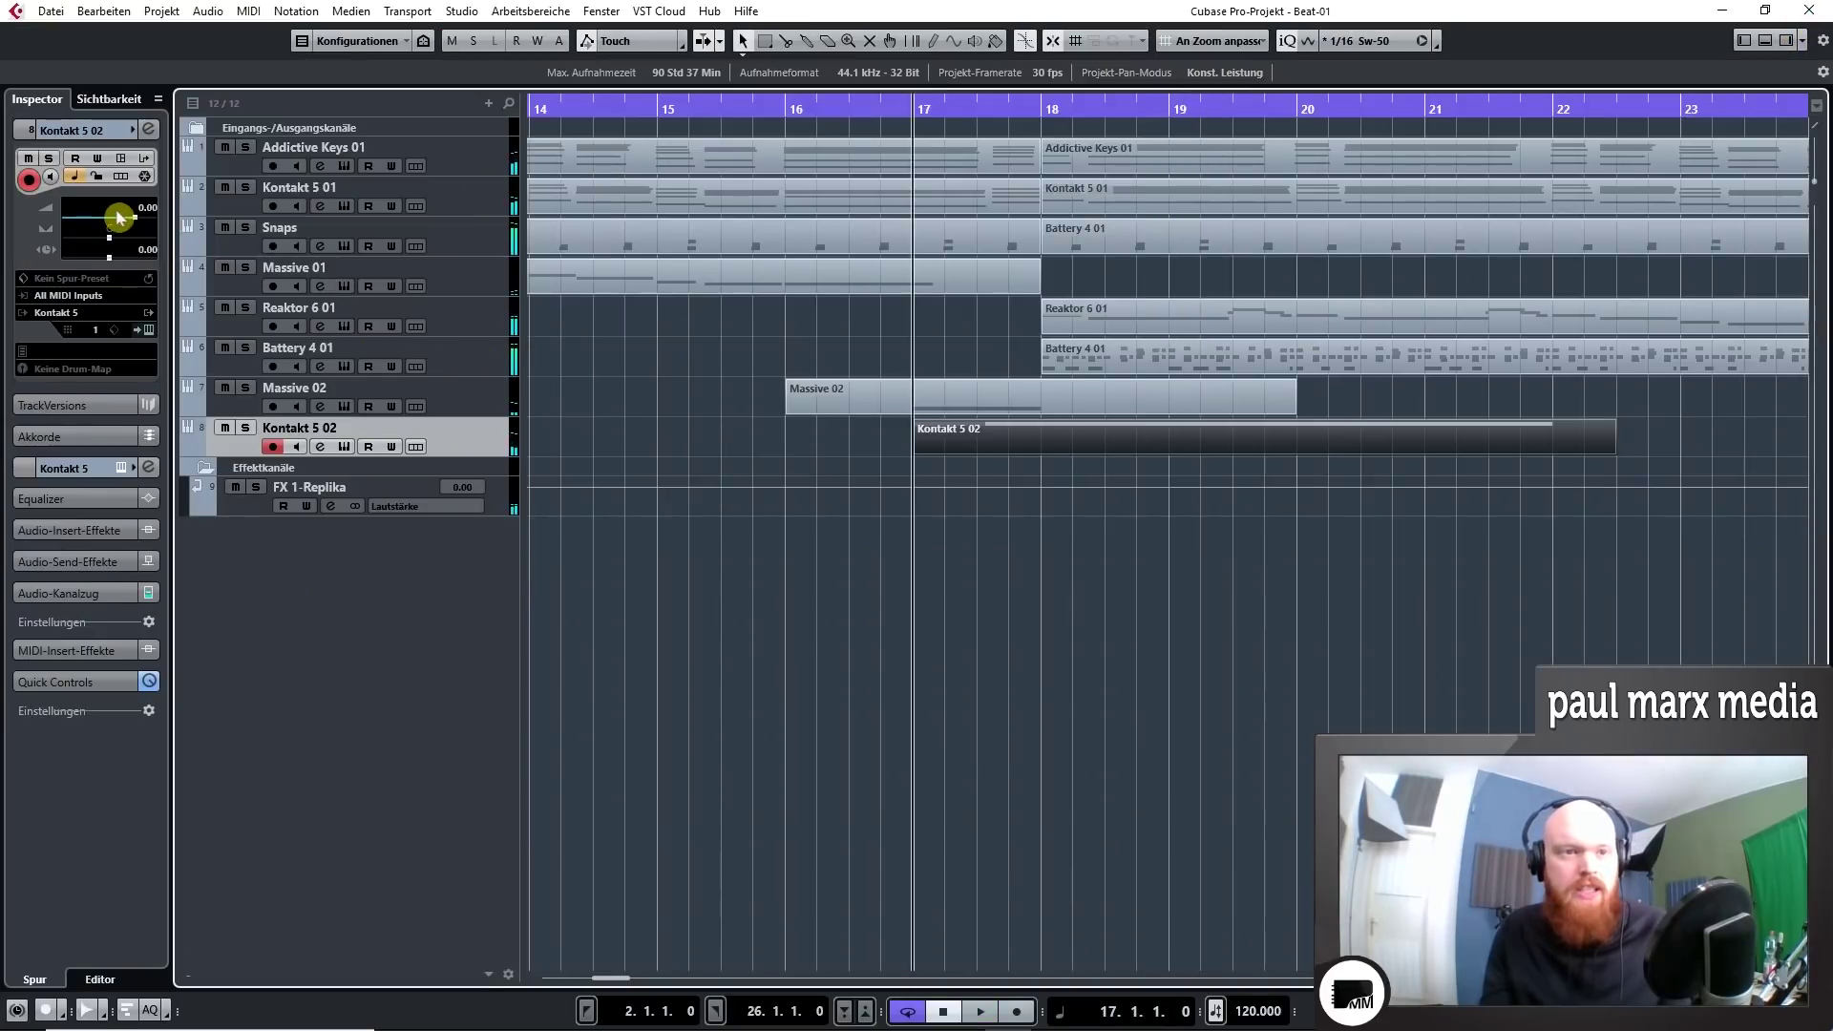
pyautogui.press('space')
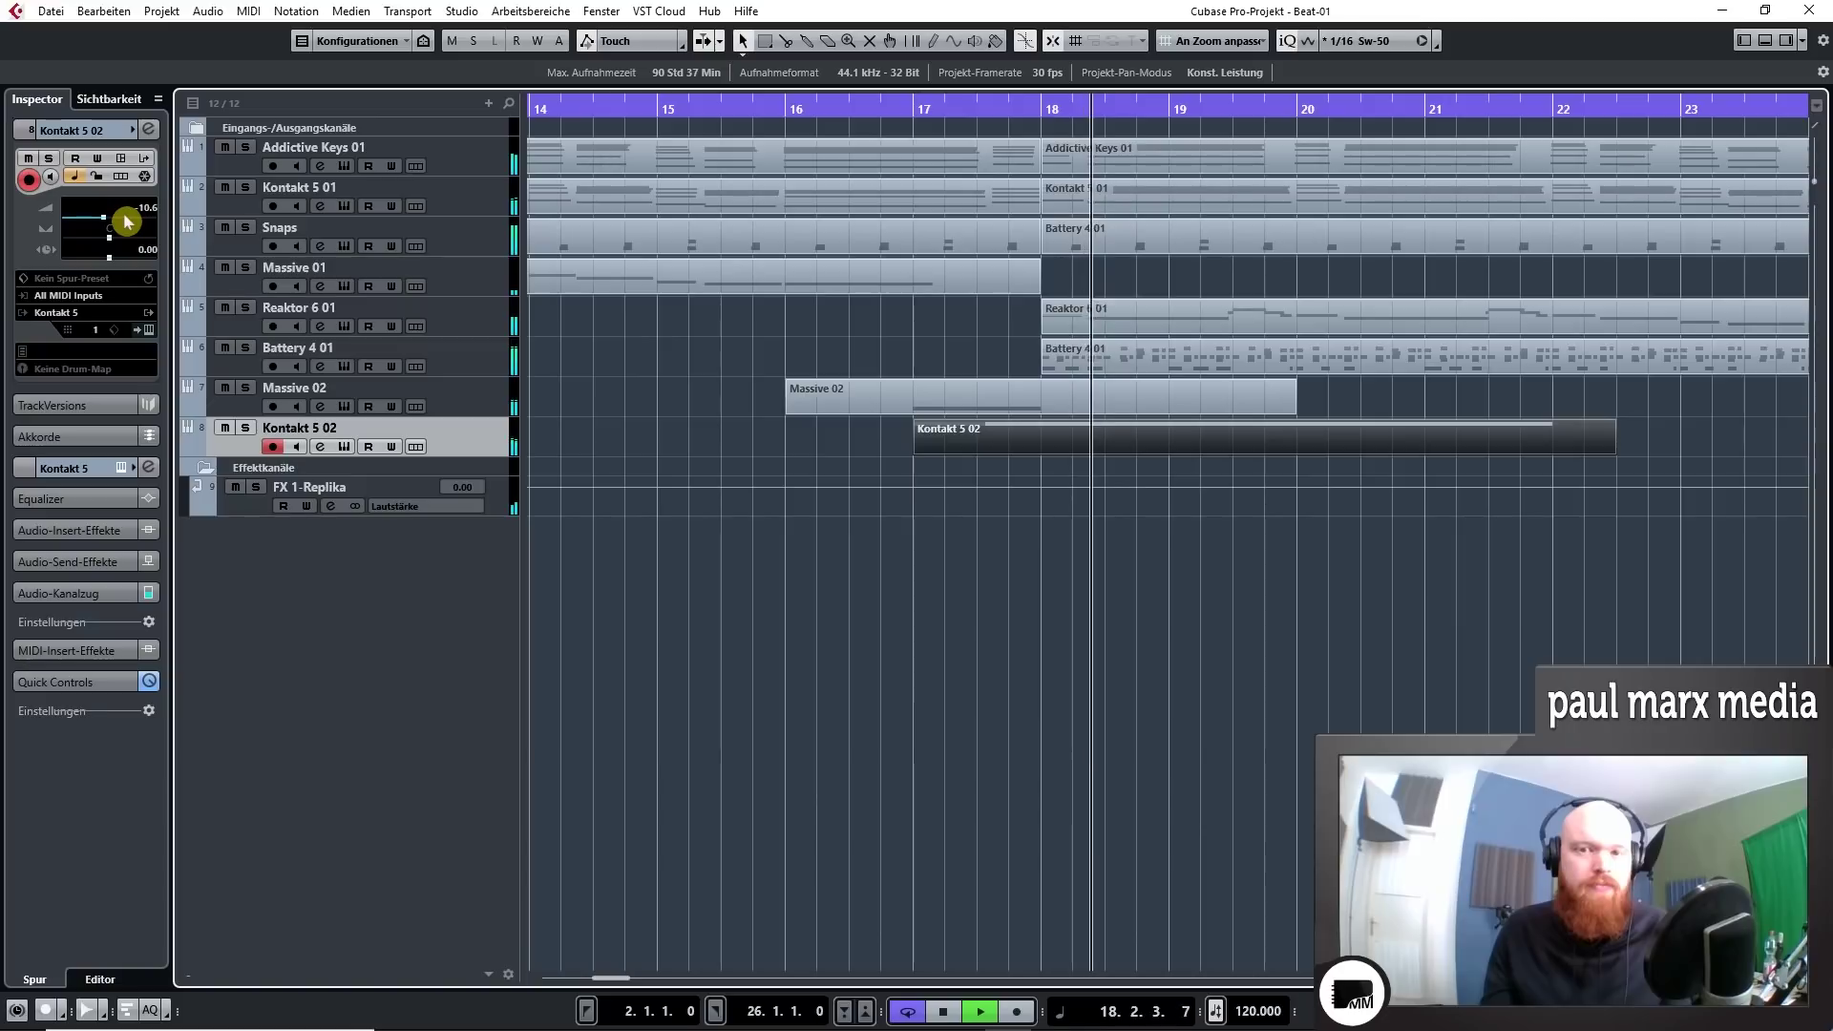
pyautogui.press('space')
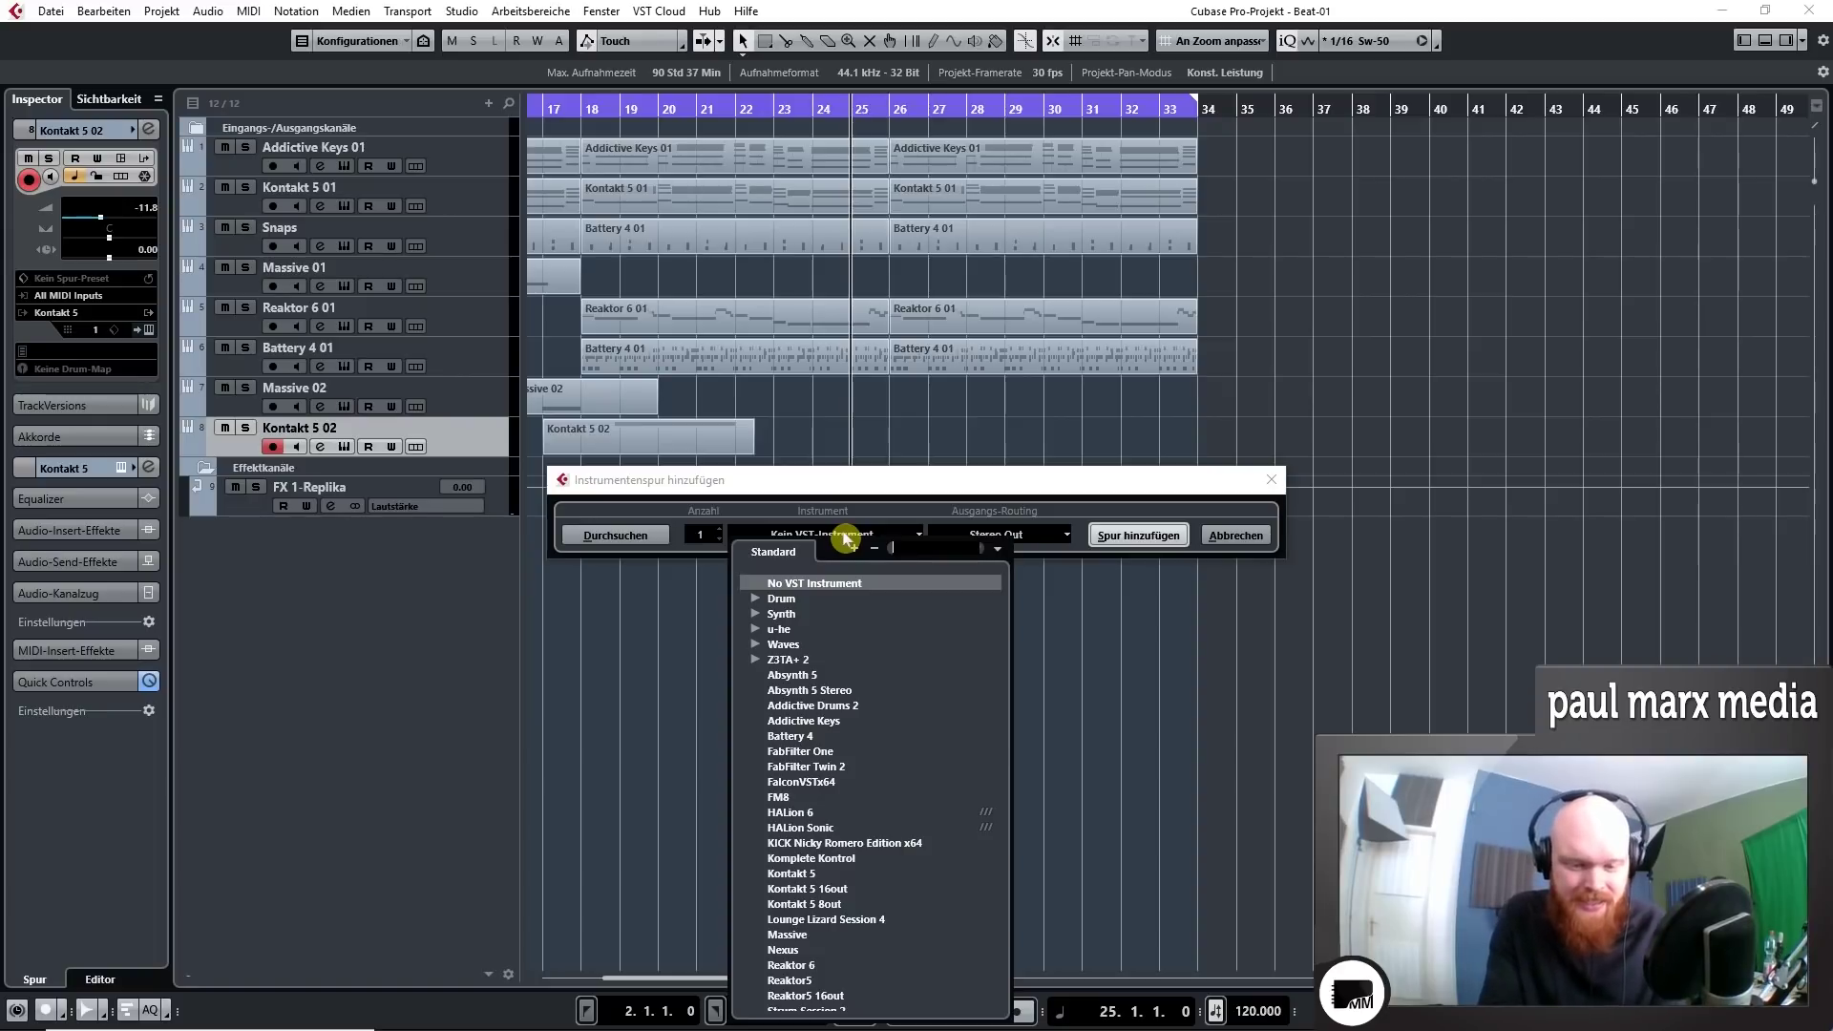
# Step: Add an instrument track with Komplete Kontrol routed to Stereo Out
pyautogui.write('kon')
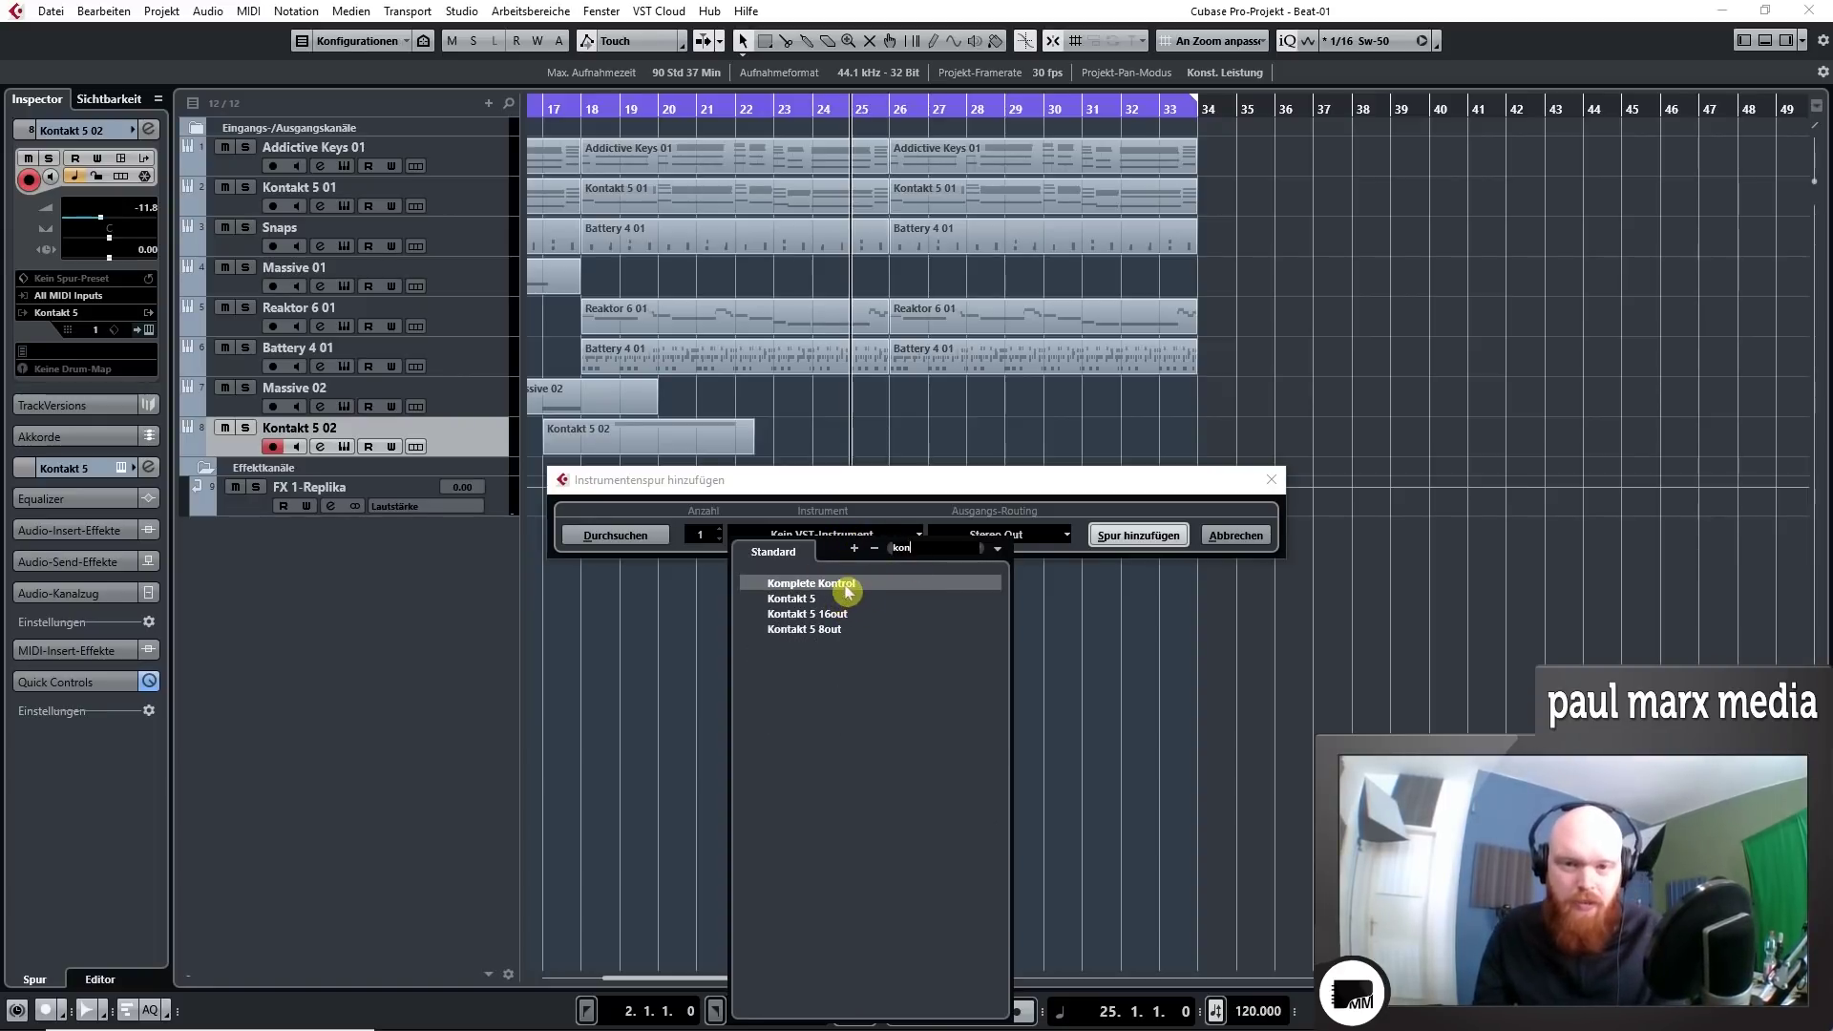
pyautogui.click(846, 586)
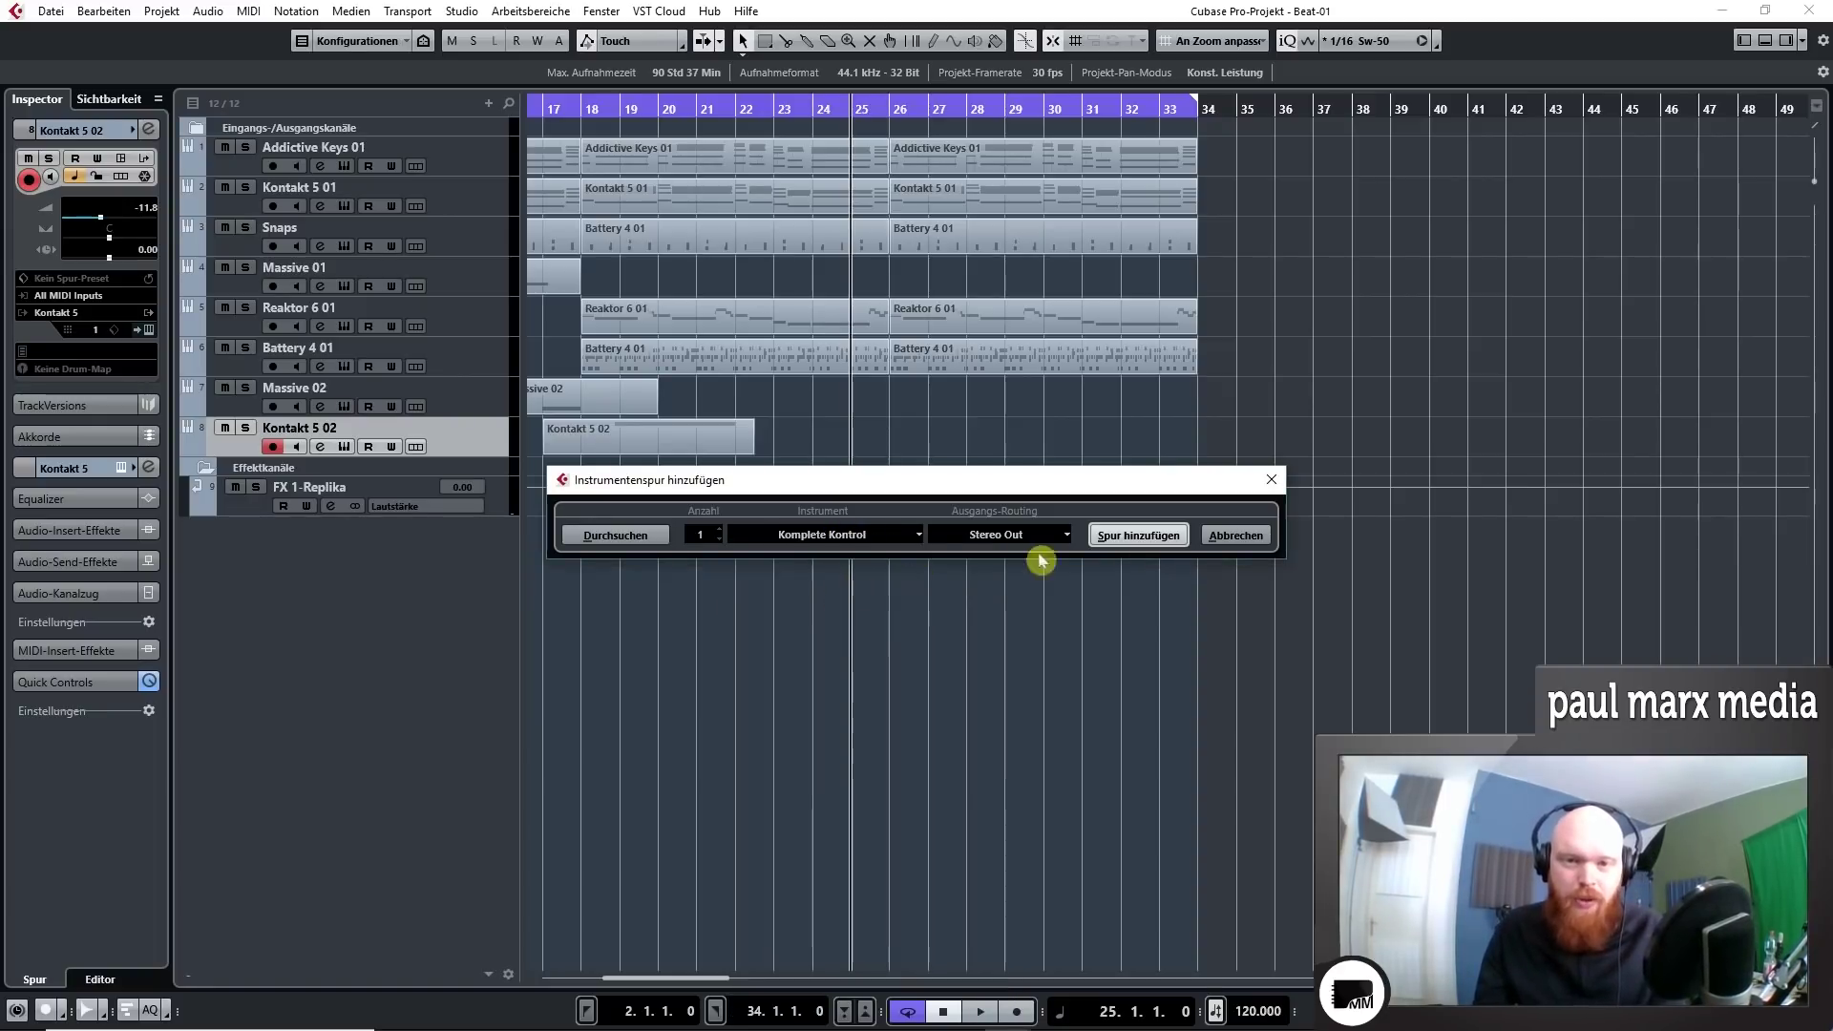
pyautogui.click(1190, 536)
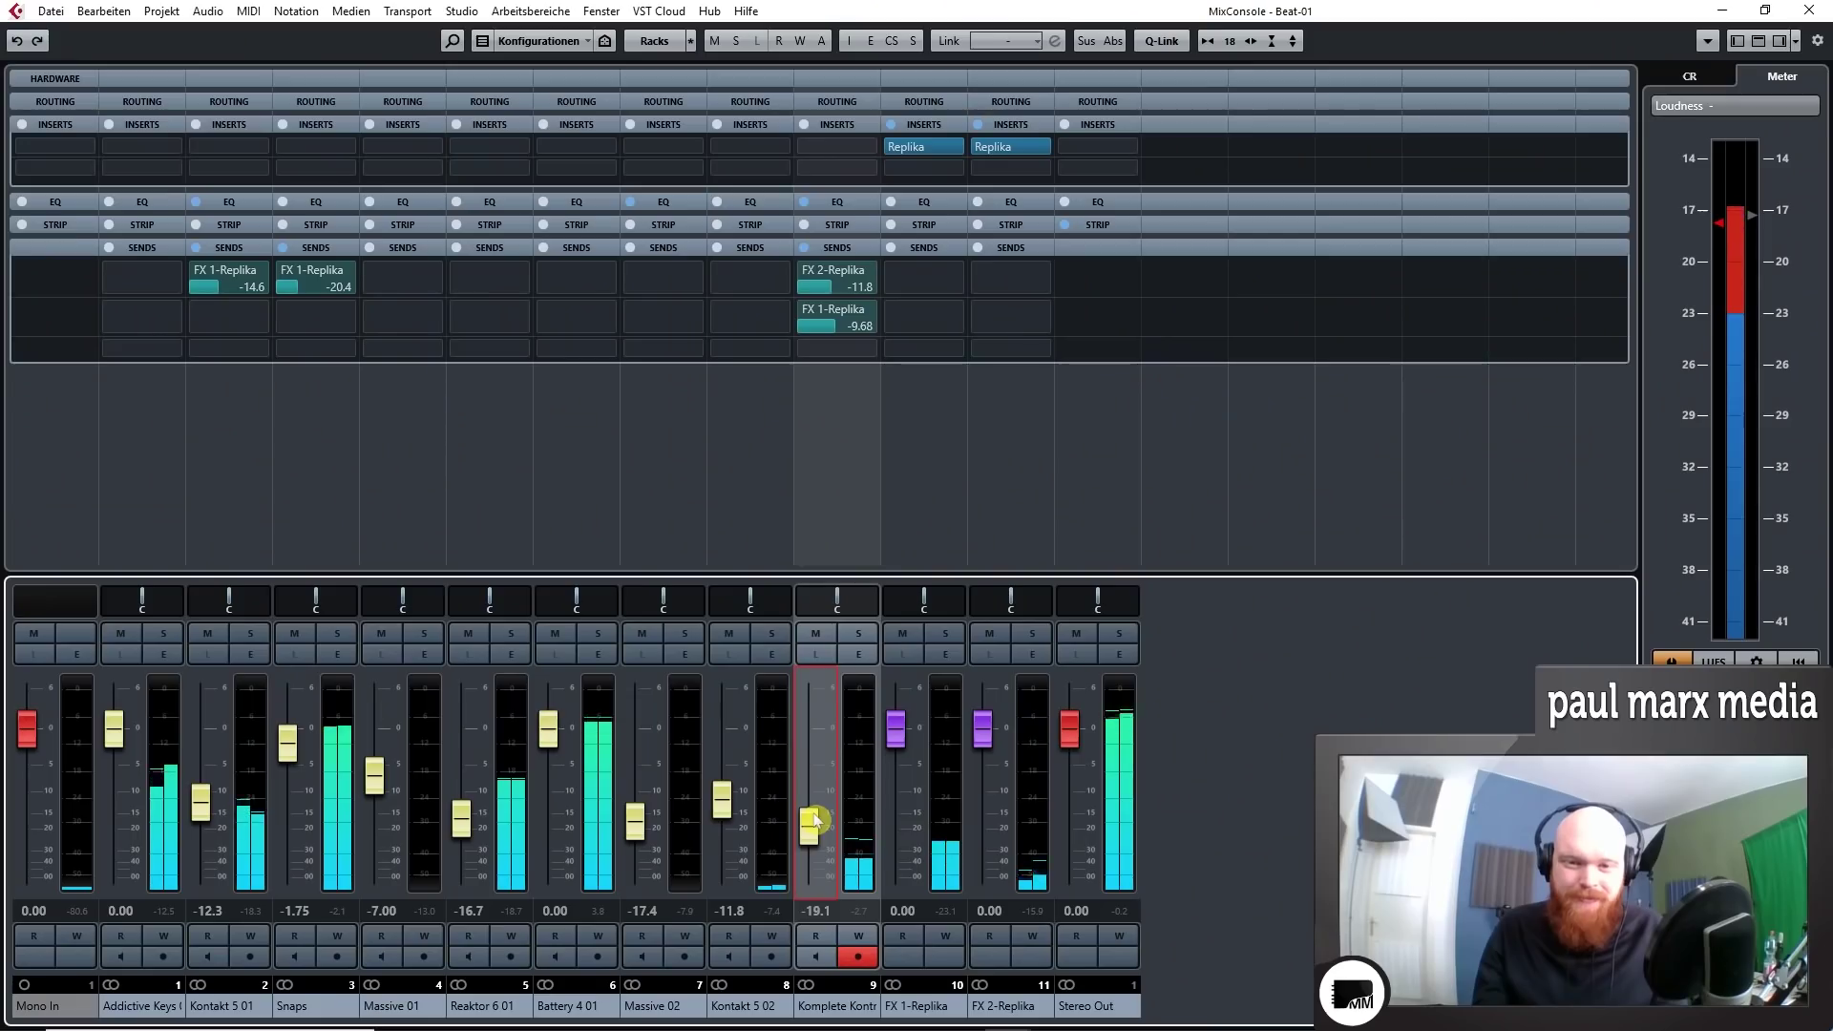
# Step: On the Komplete Kontrol channel, enable a high-cut filter around 11.5 kHz with slope 36 and set EQ band 4 to 2.4 dB at 6689 Hz
pyautogui.click(849, 660)
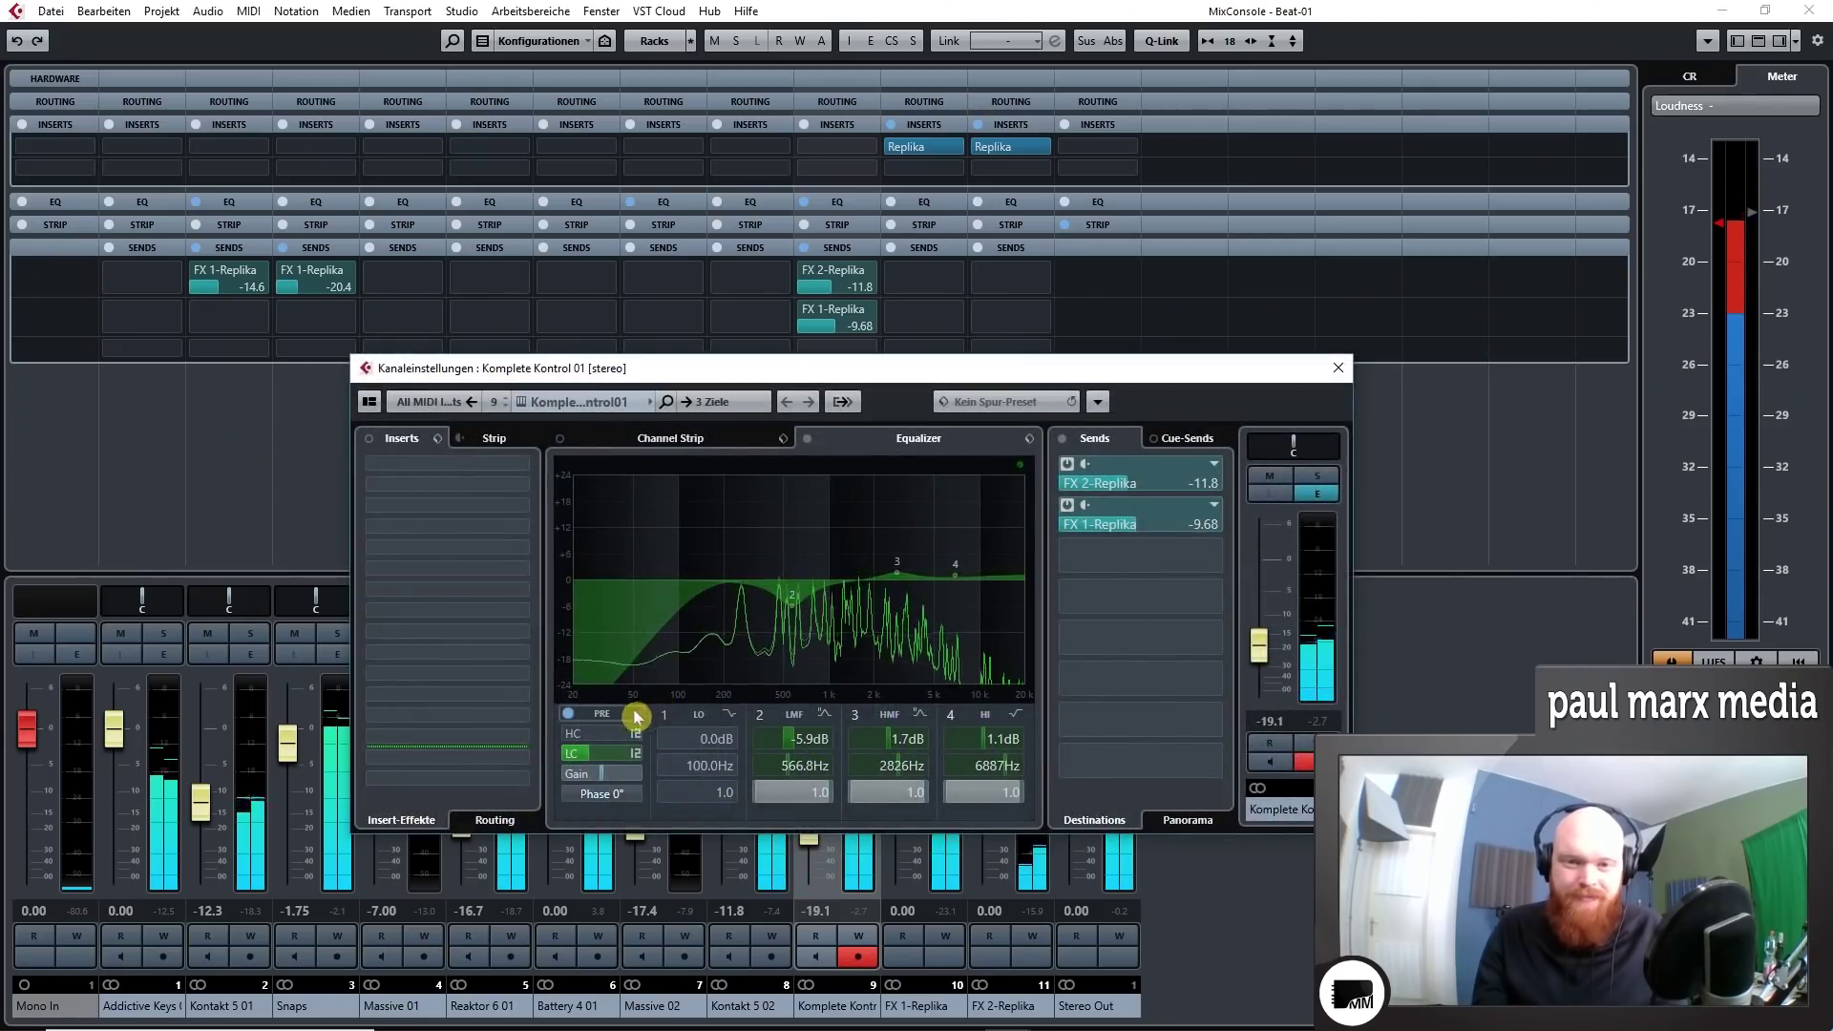
pyautogui.moveTo(616, 740); pyautogui.dragTo(602, 747)
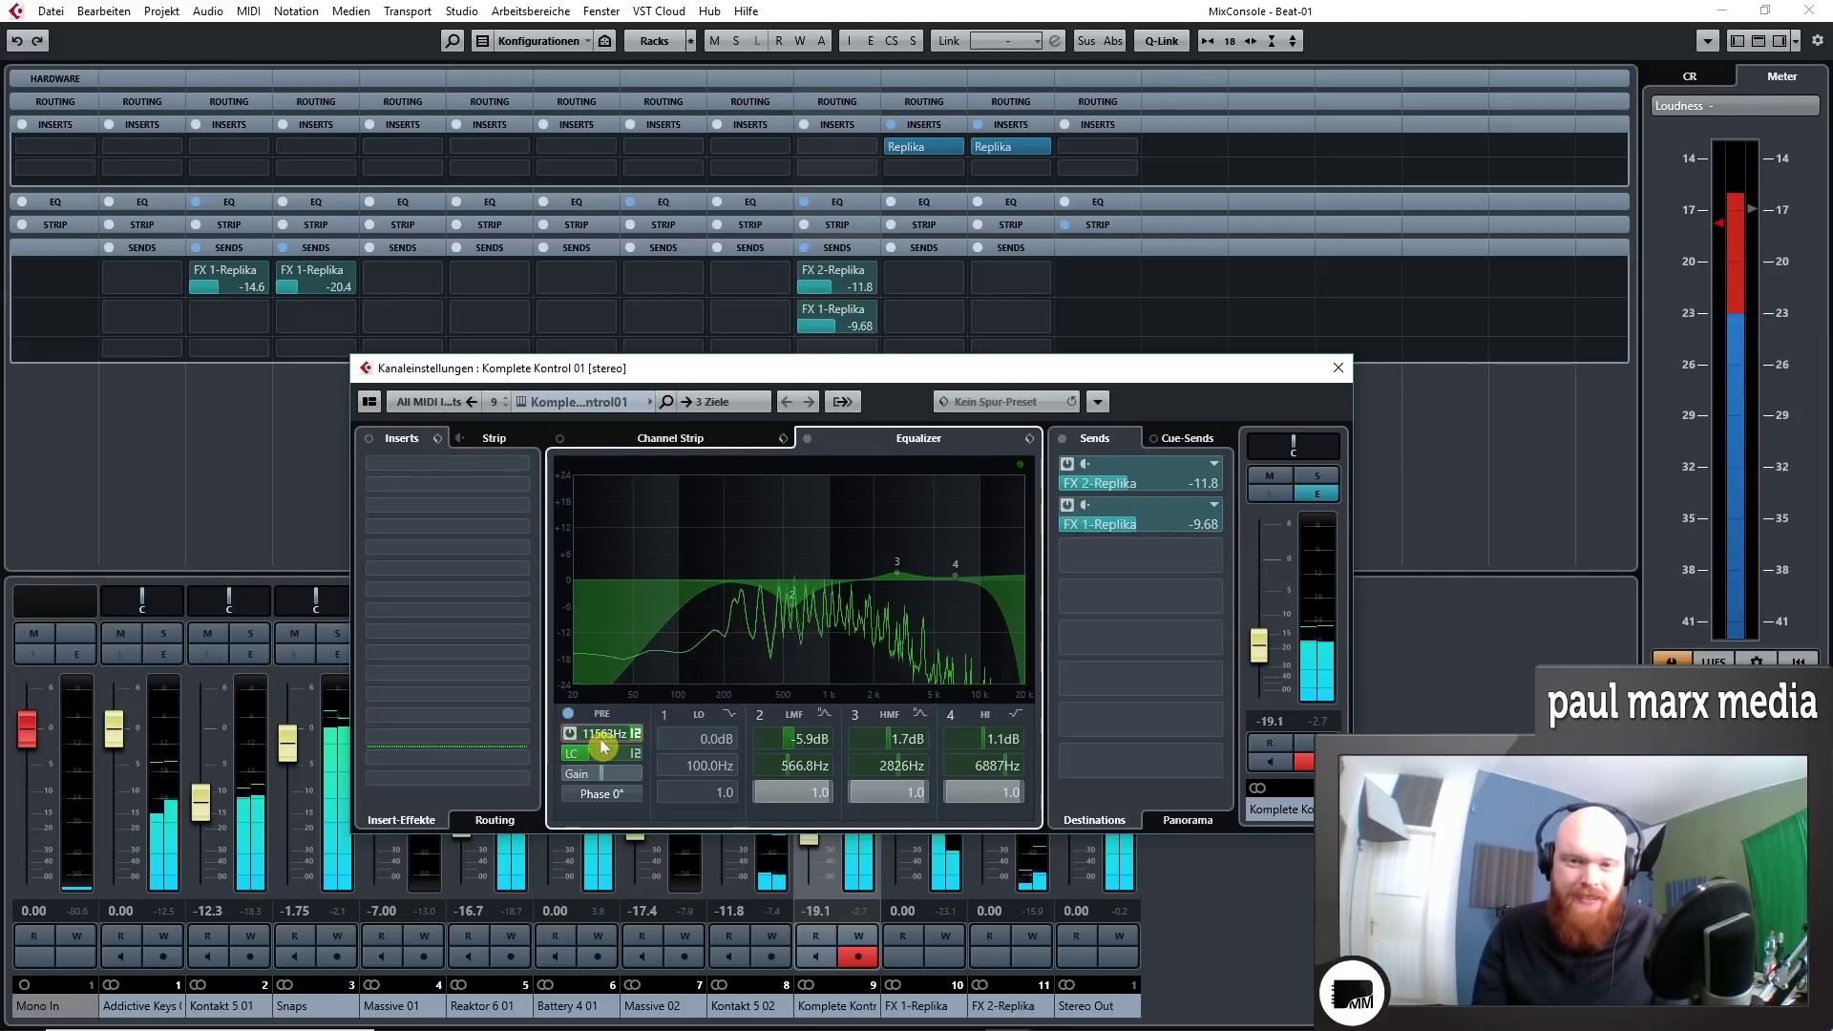
pyautogui.click(631, 740)
pyautogui.click(702, 809)
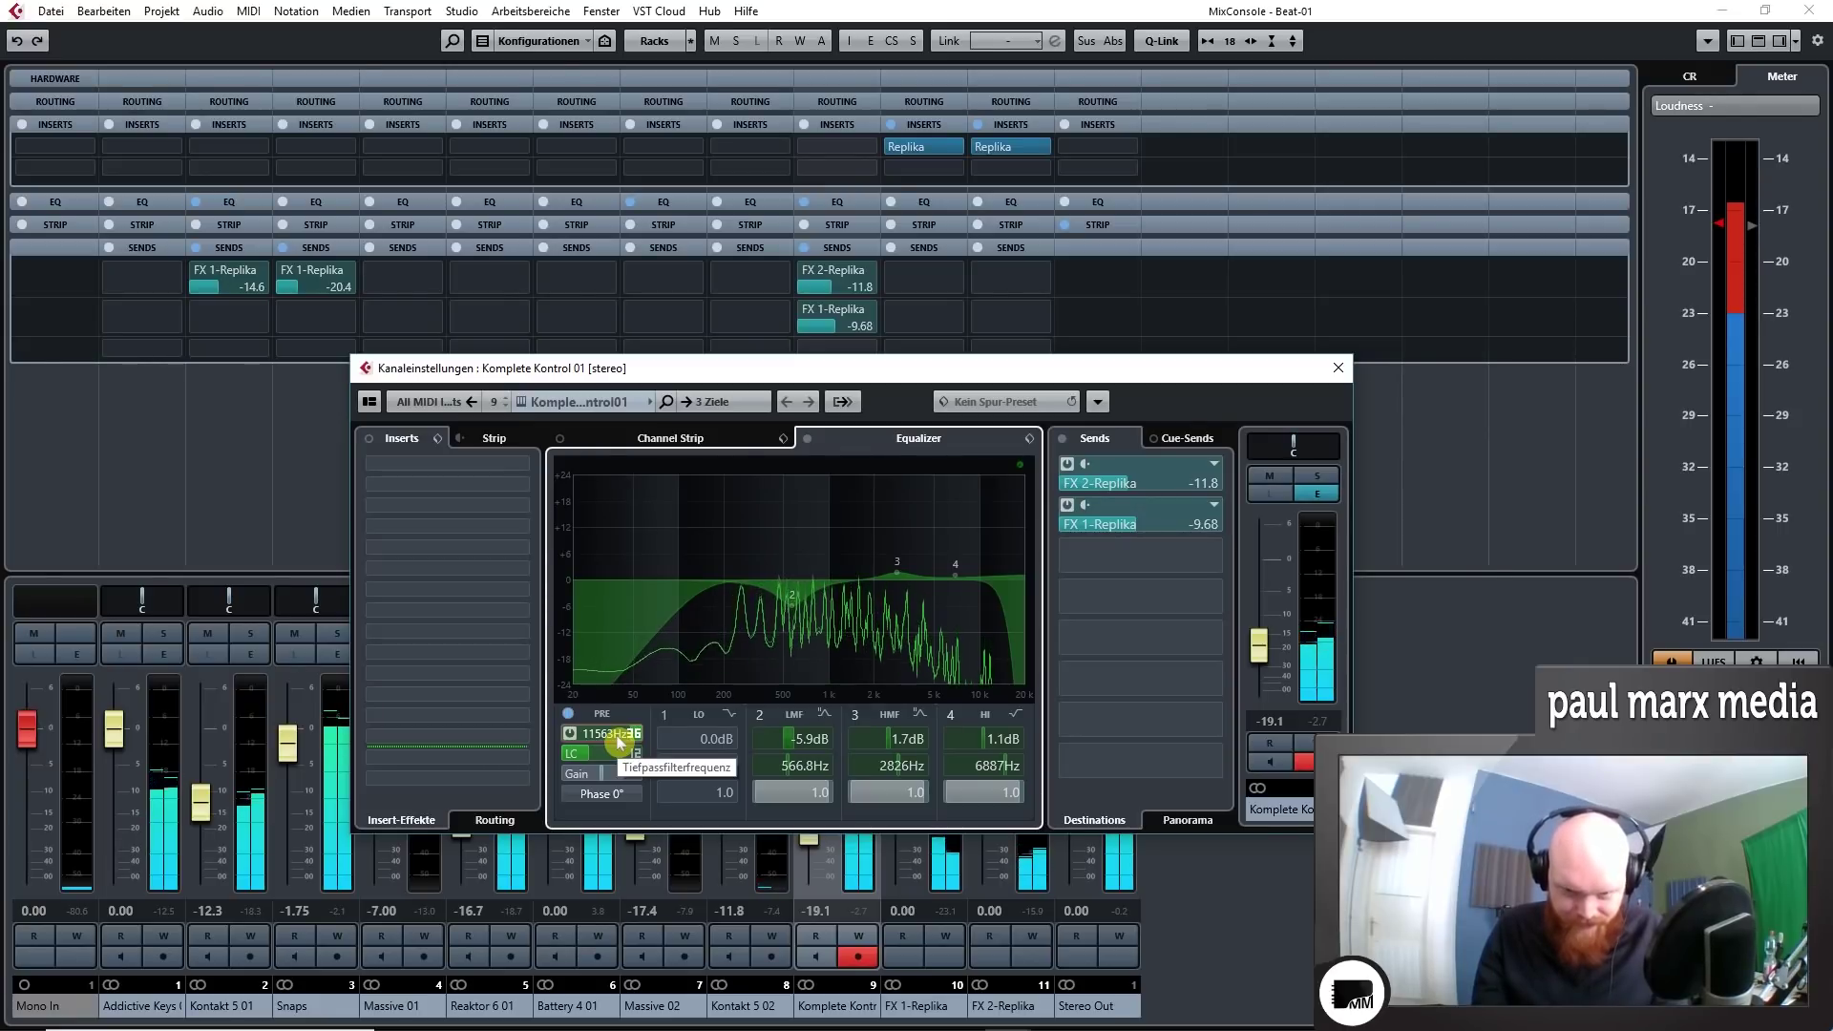
pyautogui.moveTo(951, 580); pyautogui.dragTo(953, 573)
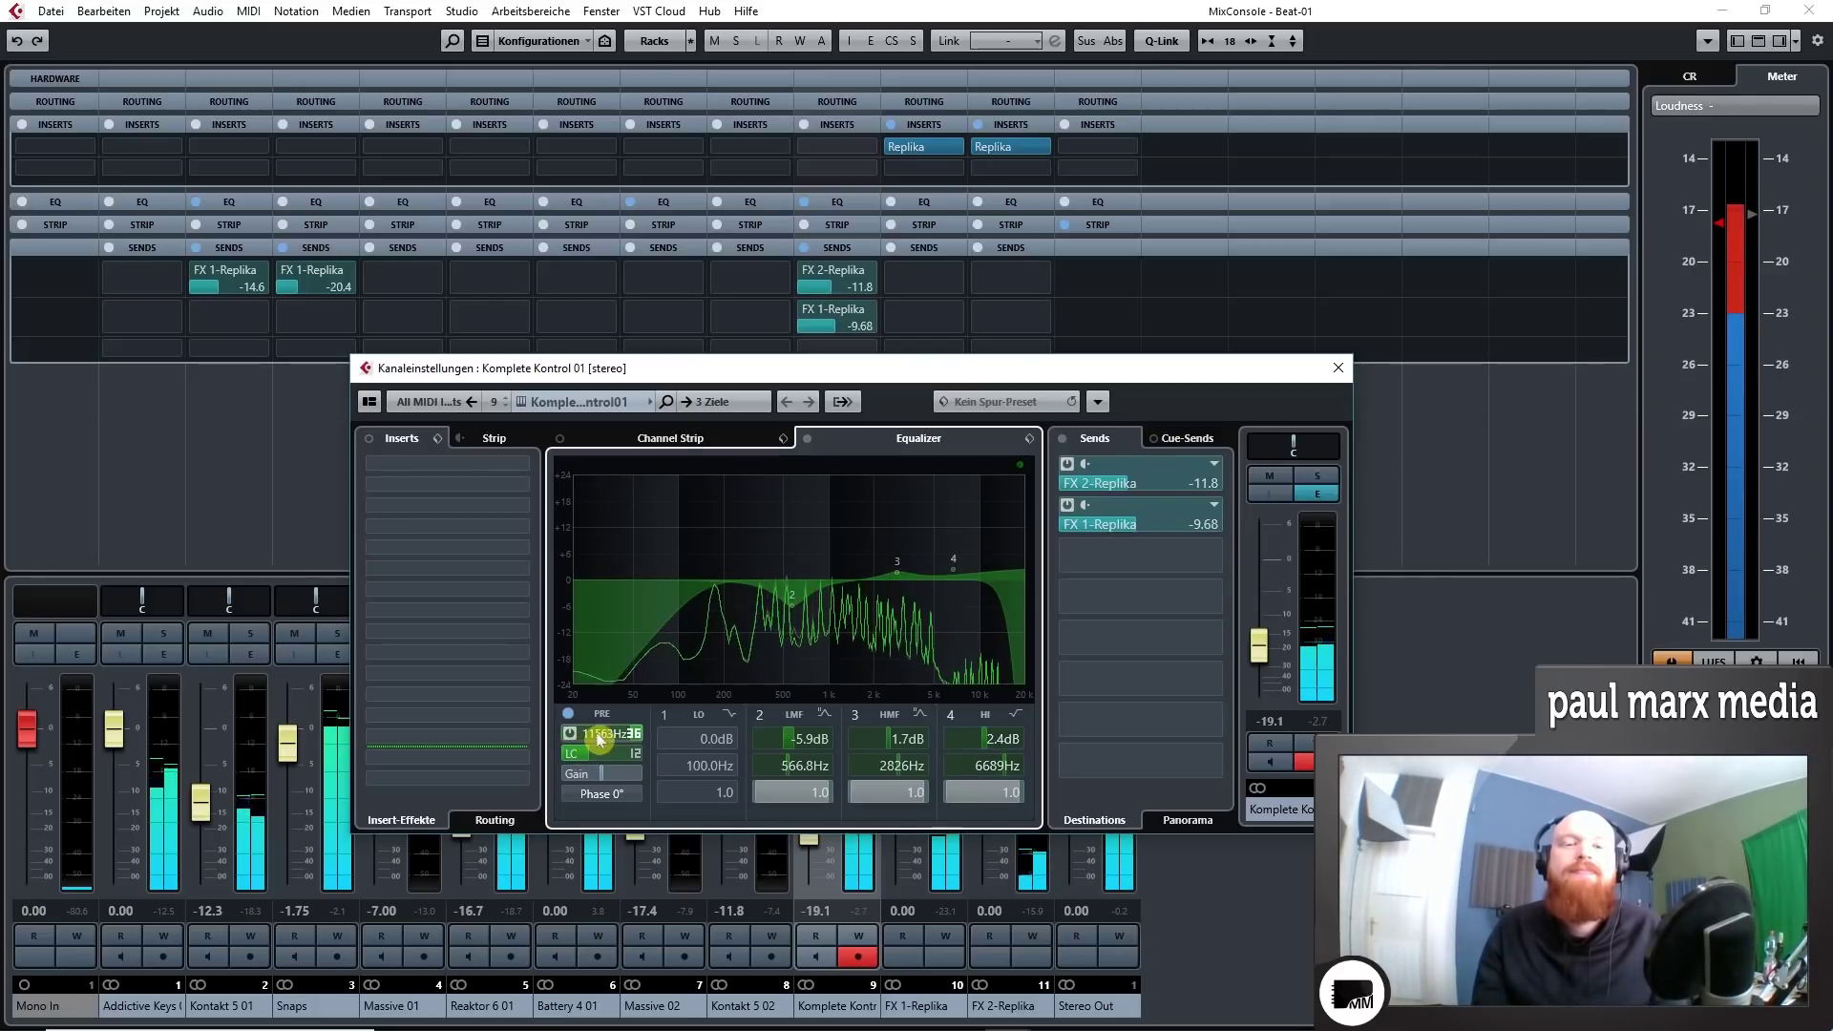
pyautogui.click(1339, 368)
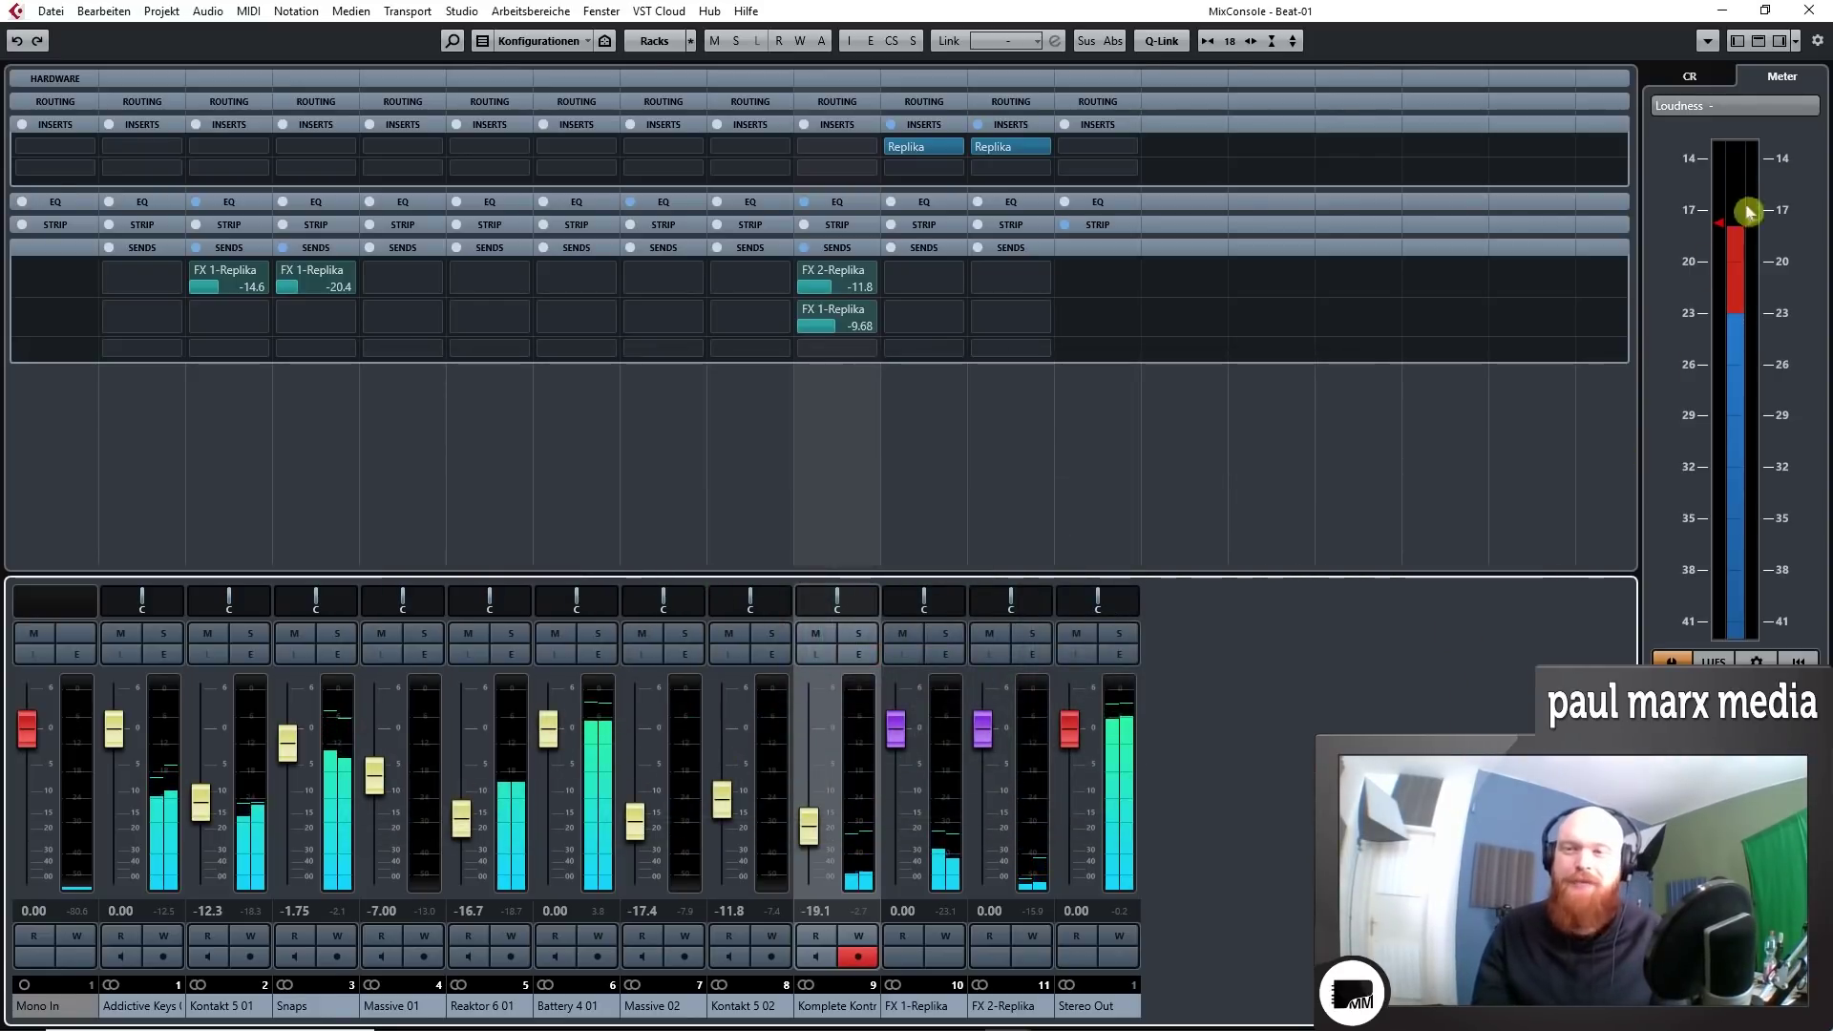
# Step: Close the mixer, stop playback and select the Addictive Keys 01 track
pyautogui.click(1809, 11)
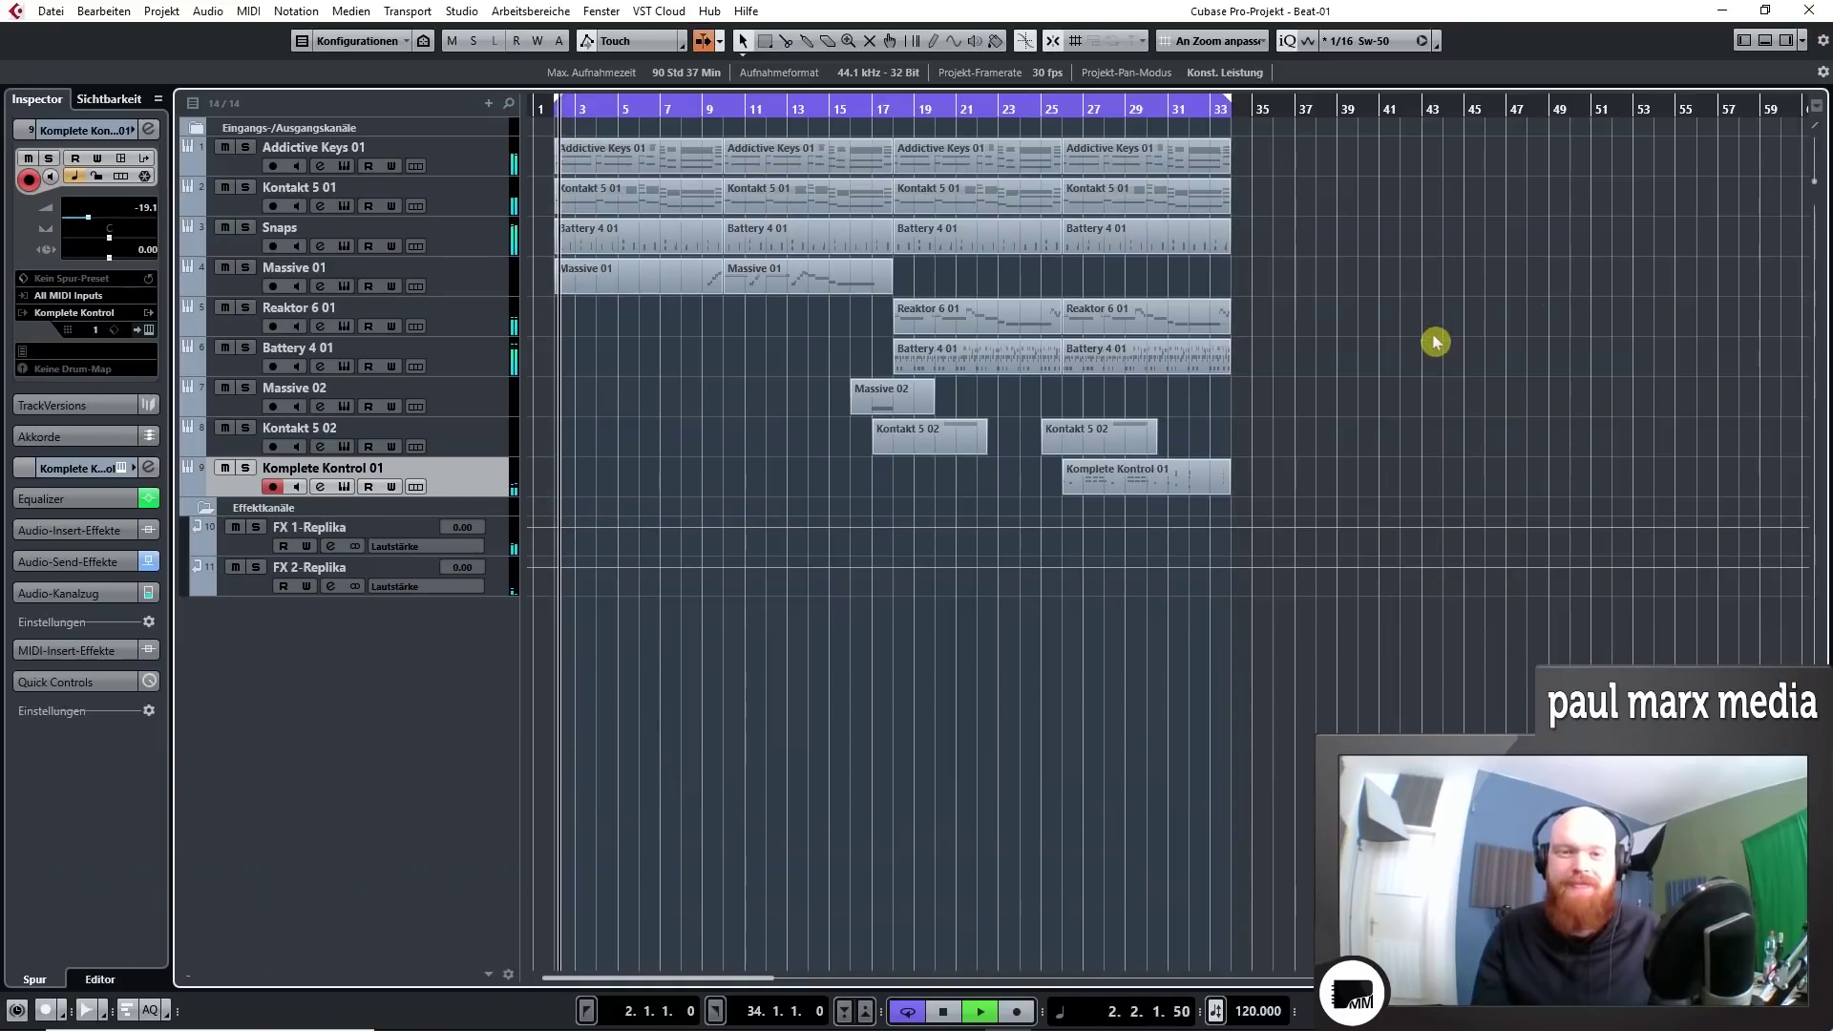
pyautogui.press('space')
pyautogui.click(494, 168)
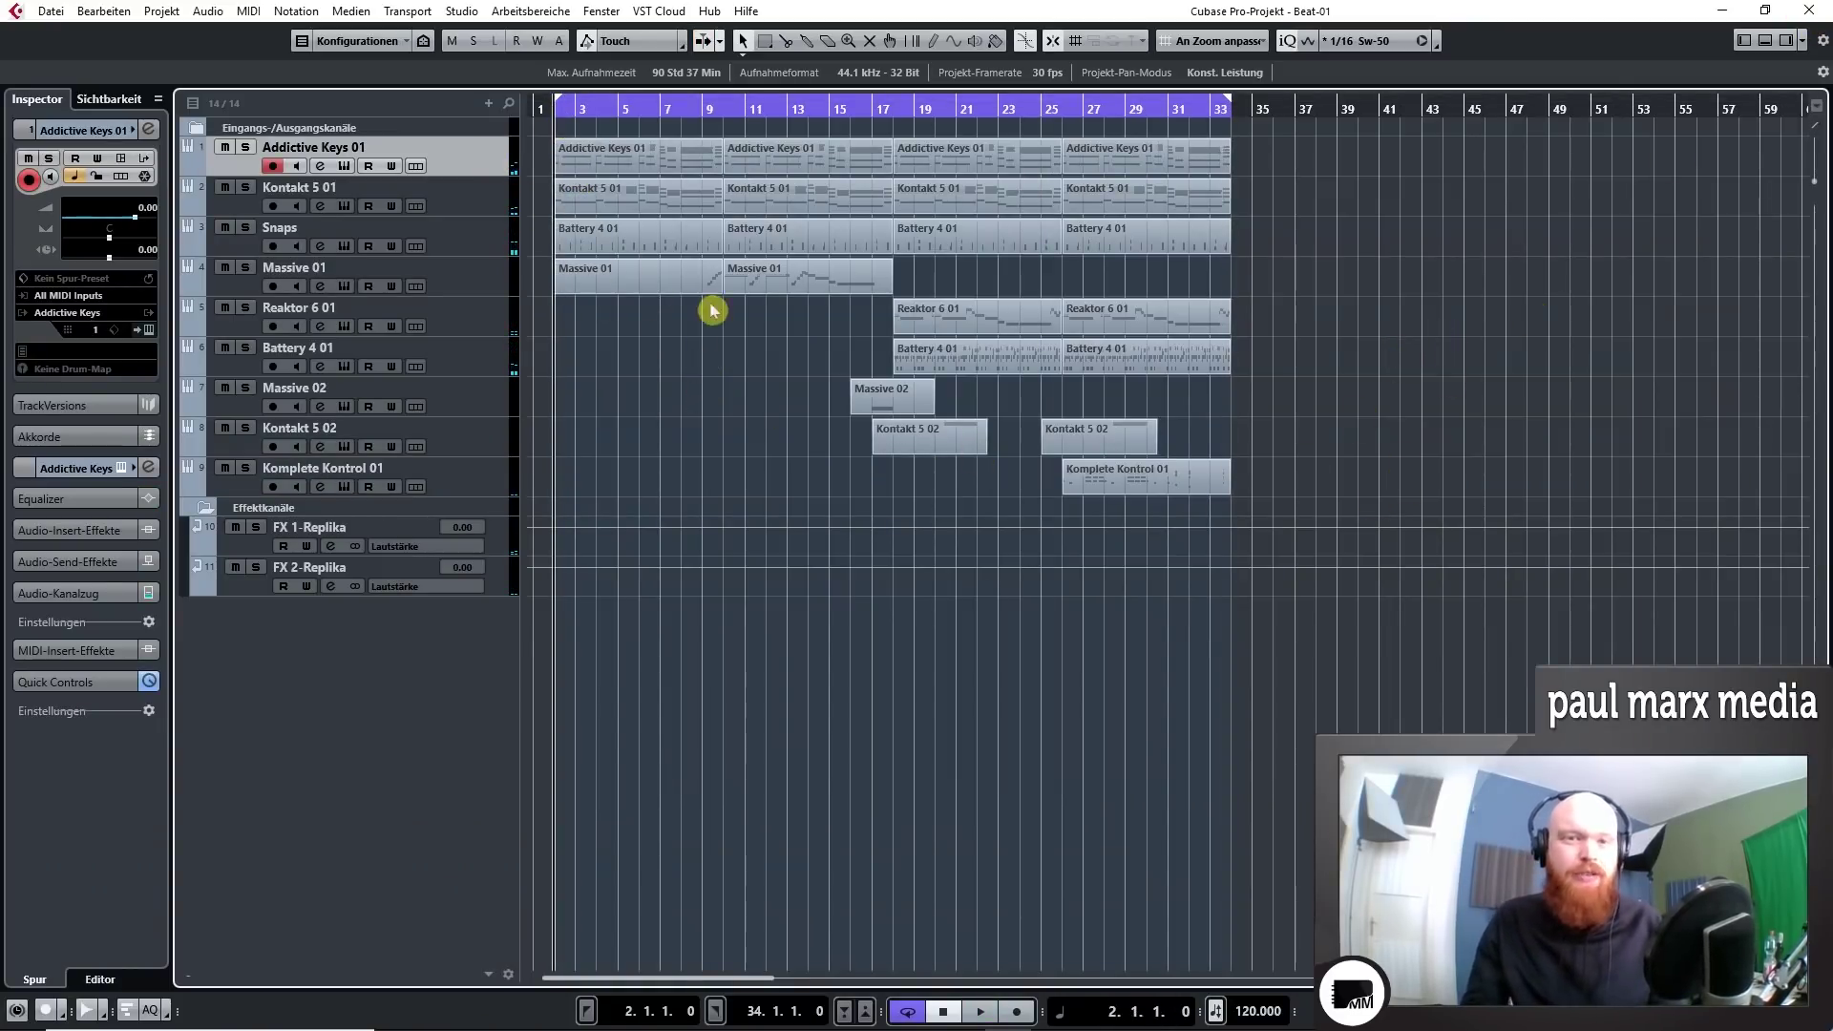